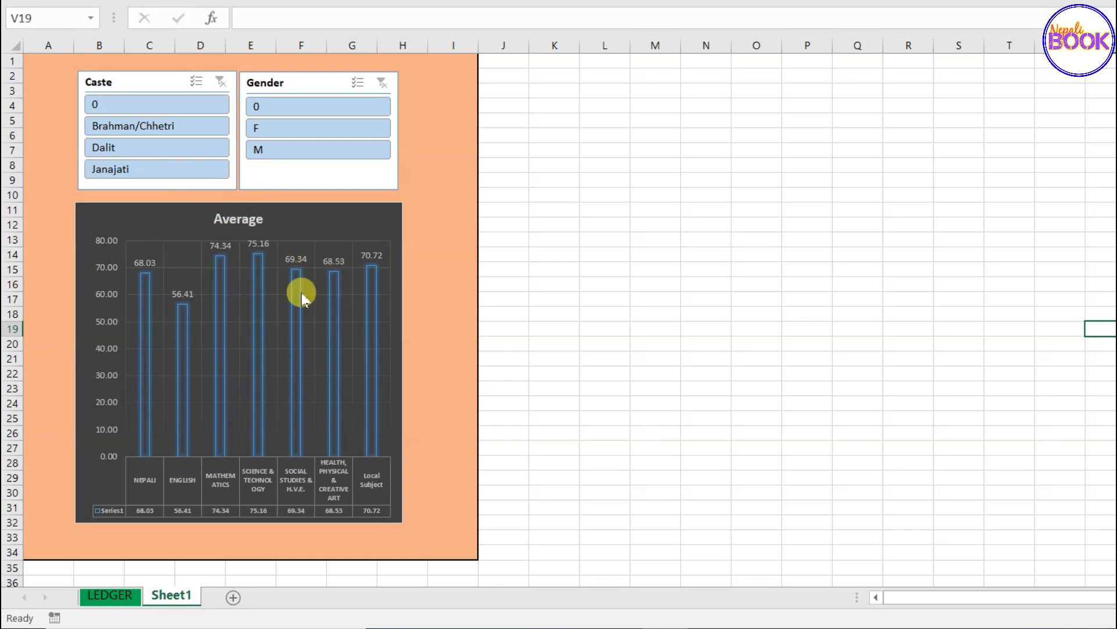
# - Filter the average marks chart by caste Brahman/Chhetri, by Dalit with gender F, and by Janajati
pyautogui.click(167, 130)
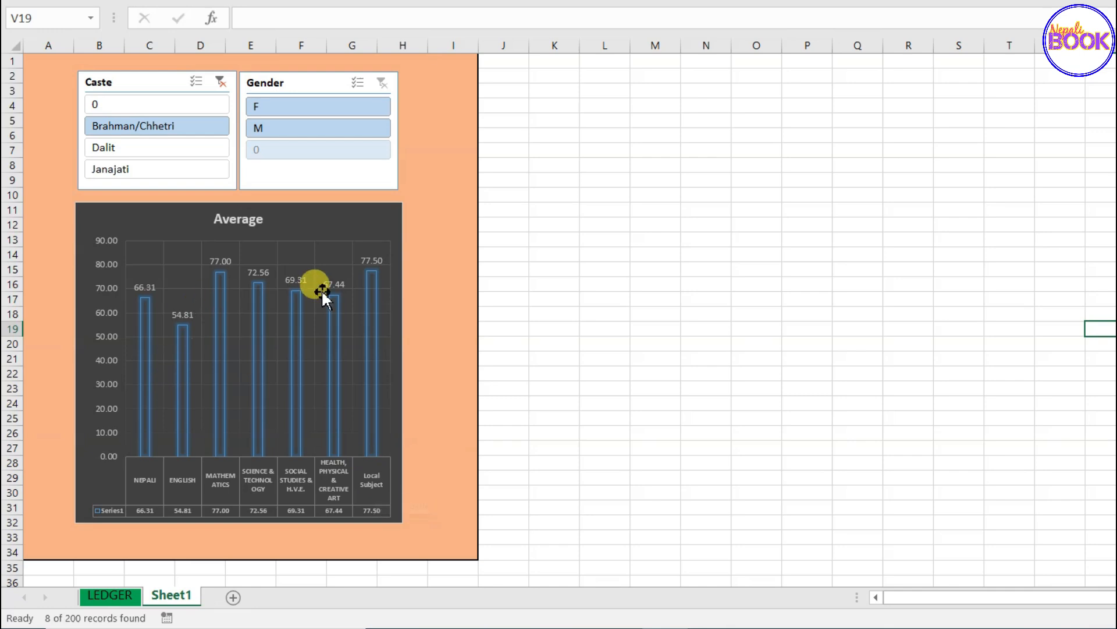
pyautogui.click(134, 153)
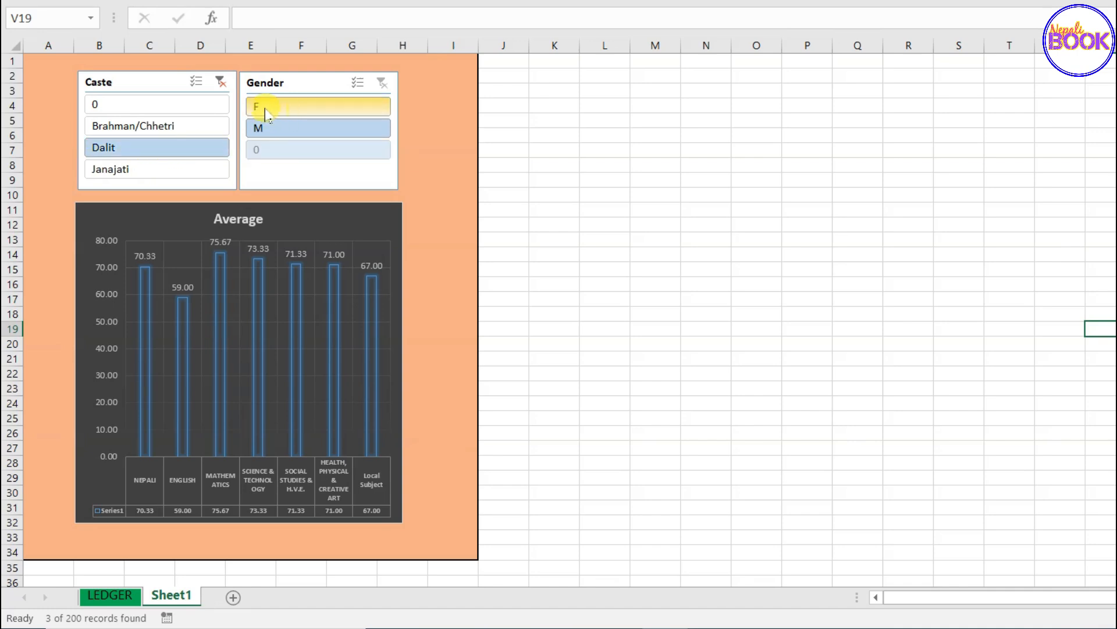
pyautogui.click(282, 108)
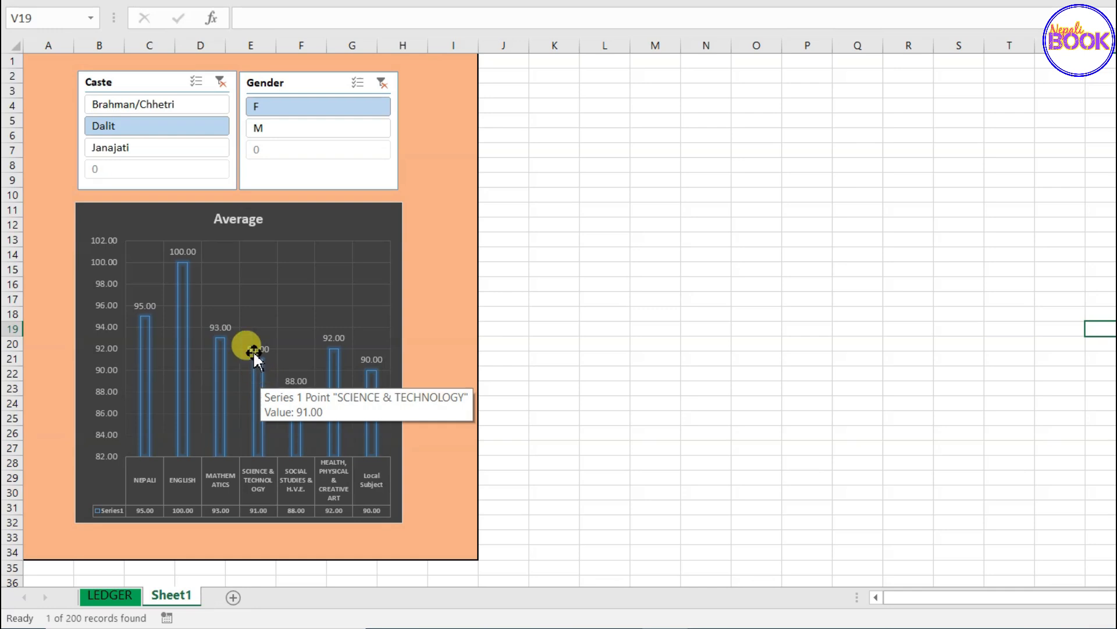
pyautogui.click(157, 150)
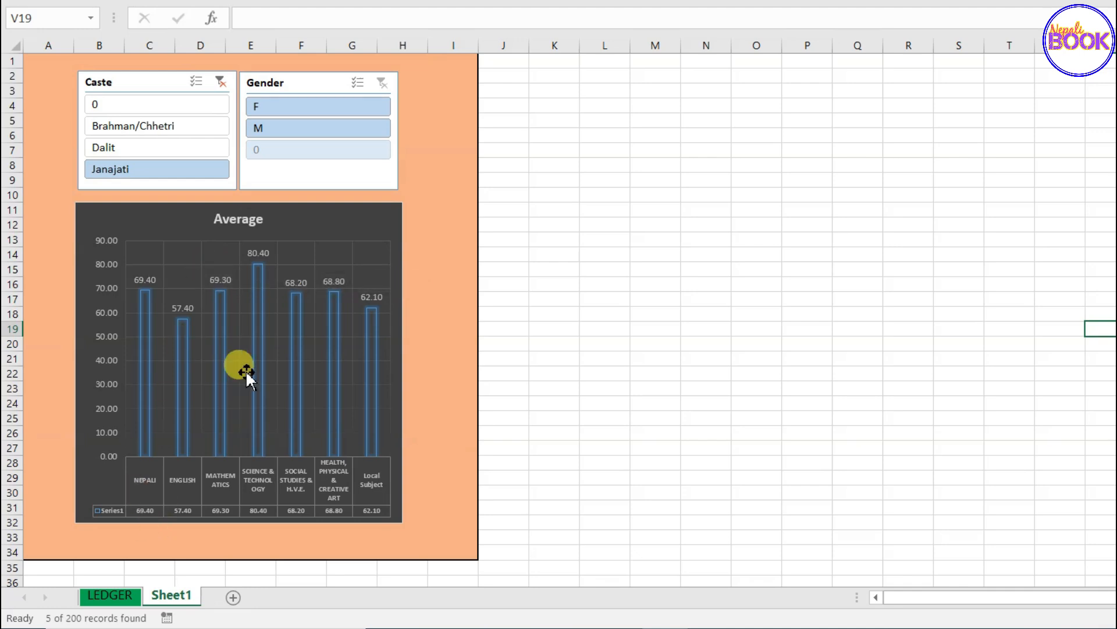
# - Review the student details and the subject marks, back to the Nepali and English columns, on the LEDGER sheet
pyautogui.click(123, 602)
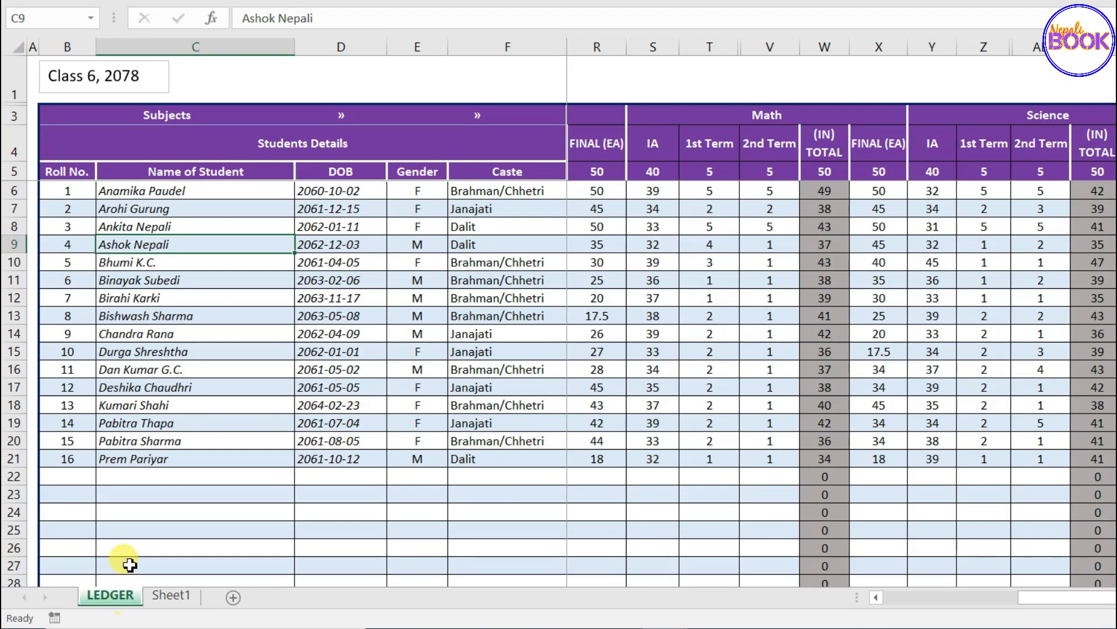
pyautogui.scroll(-1, 393, 213)
pyautogui.scroll(1, 392, 213)
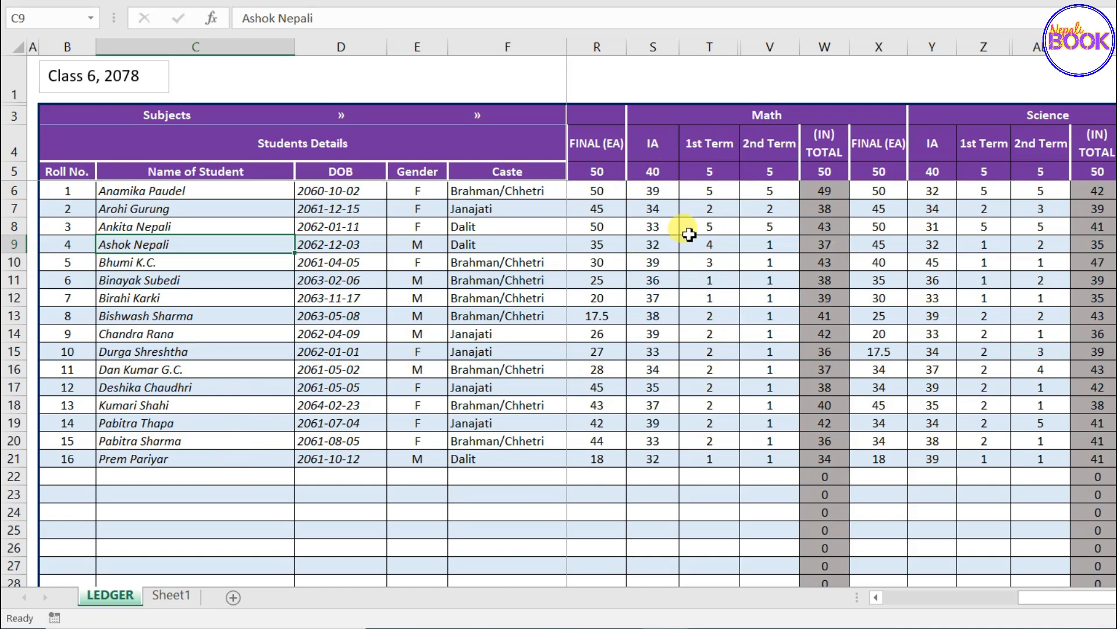
pyautogui.moveTo(1115, 597); pyautogui.dragTo(896, 598)
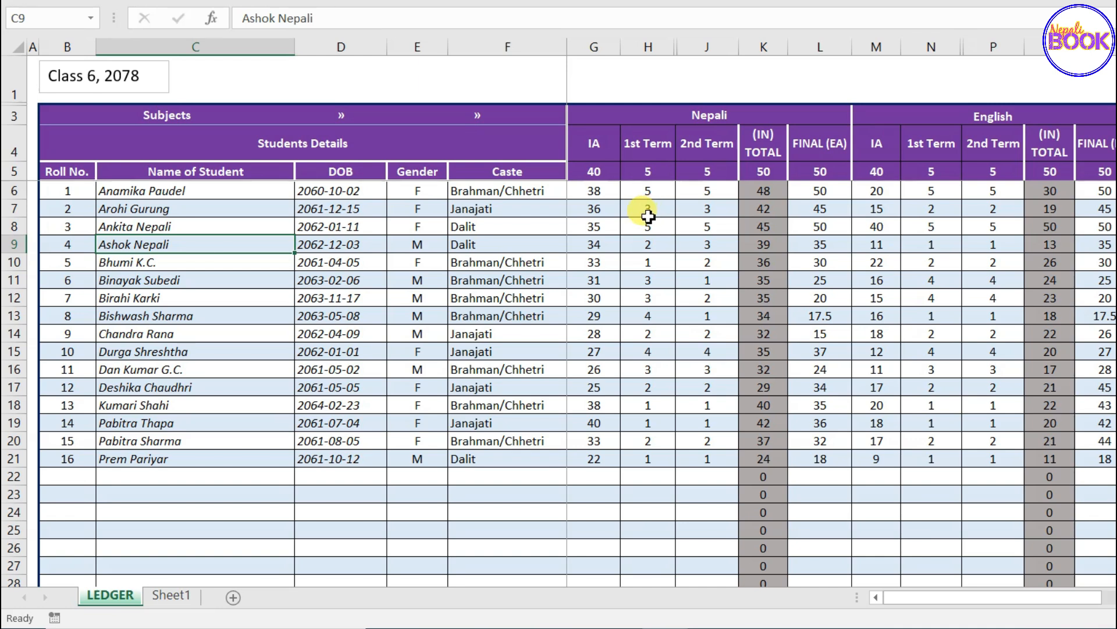
# - Return to Sheet1 and clear the Caste slicer's filter
pyautogui.click(169, 595)
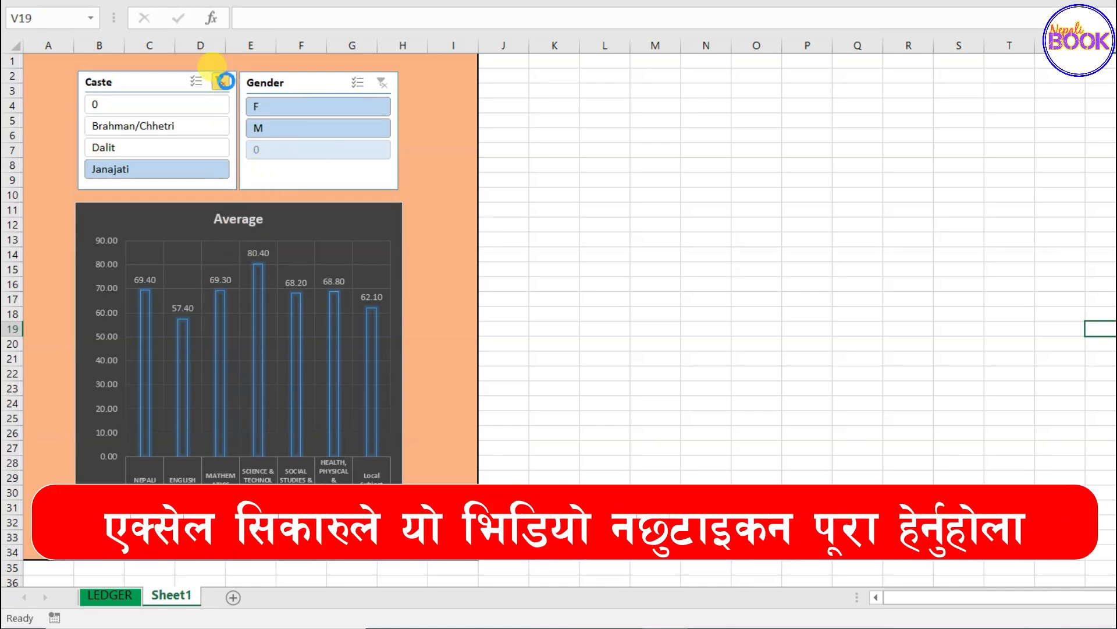
pyautogui.click(223, 81)
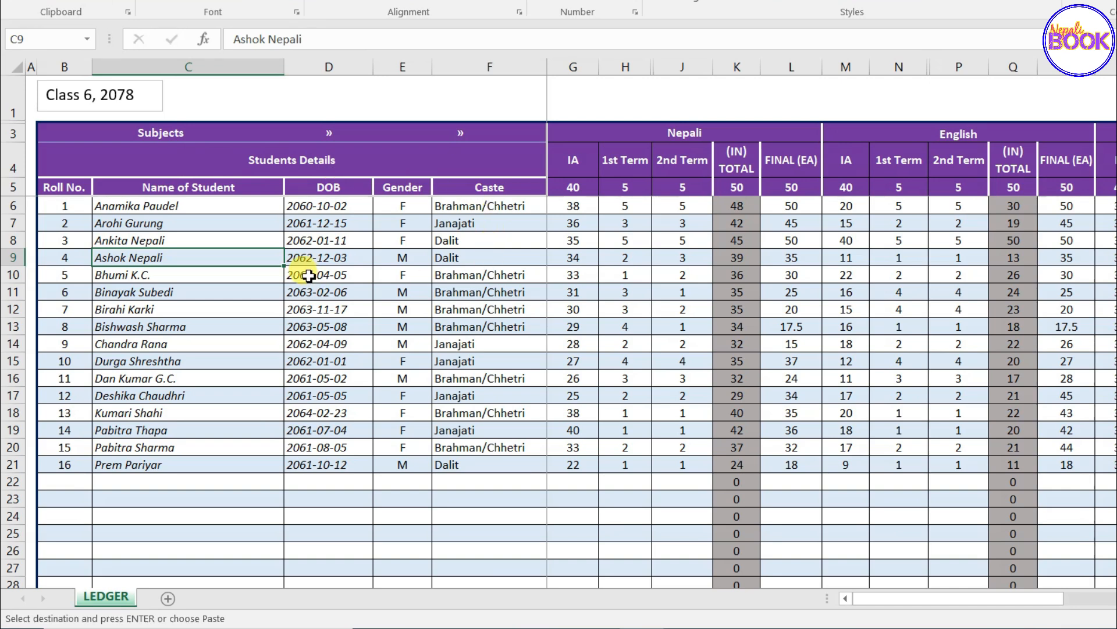
# - Add a new worksheet after LEDGER and paste the copied heading row at B2, keeping the source column widths
pyautogui.click(167, 598)
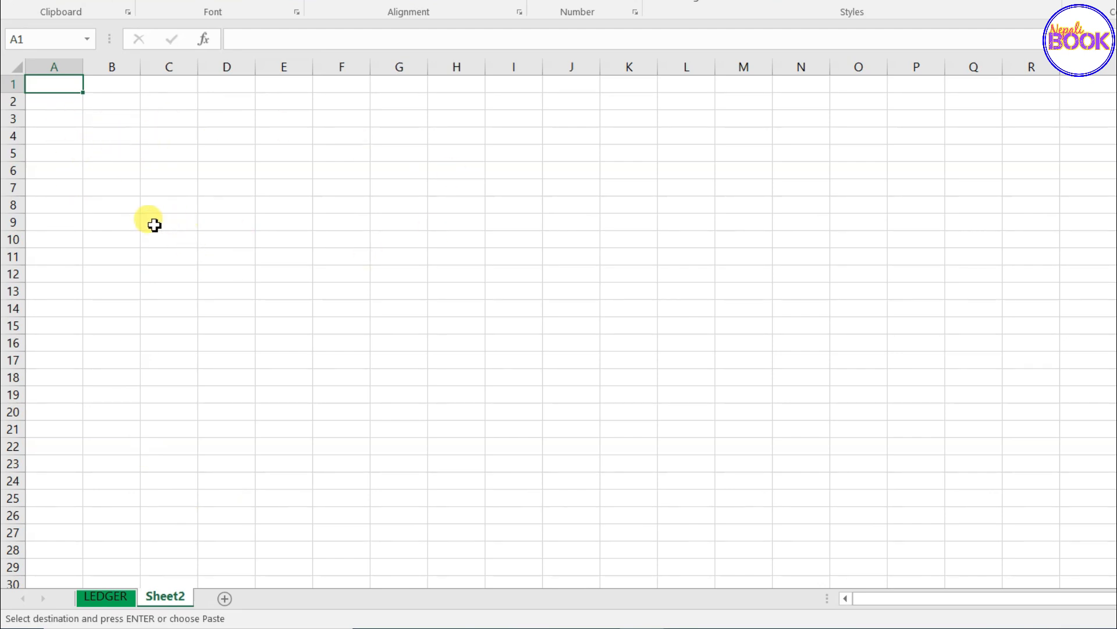
pyautogui.click(97, 104)
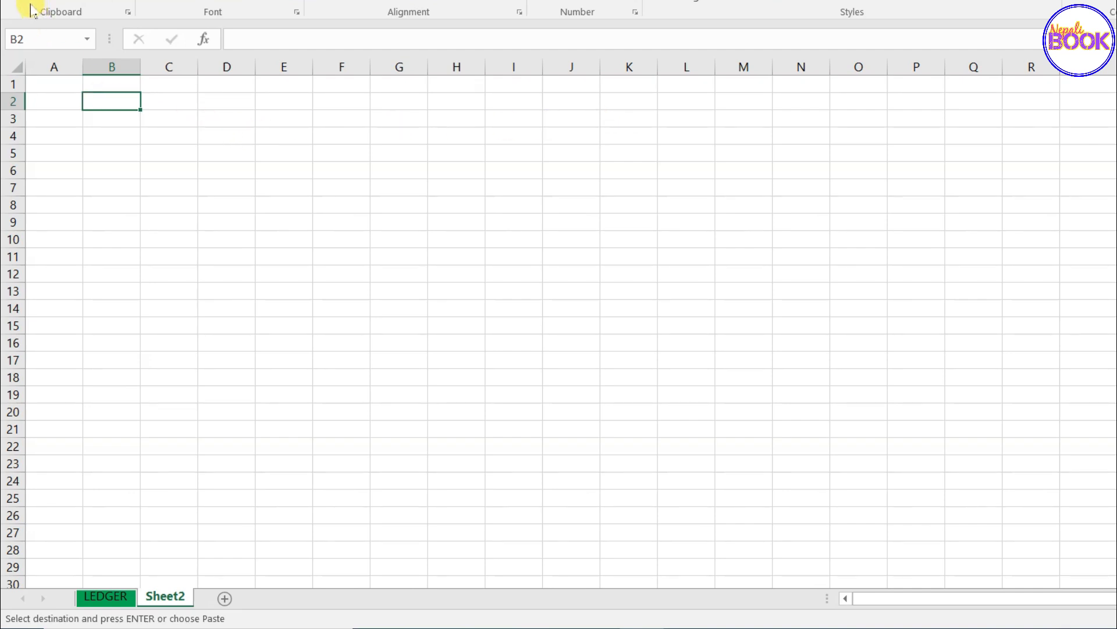
pyautogui.moveTo(120, 105); pyautogui.dragTo(855, 109)
pyautogui.click(527, 104)
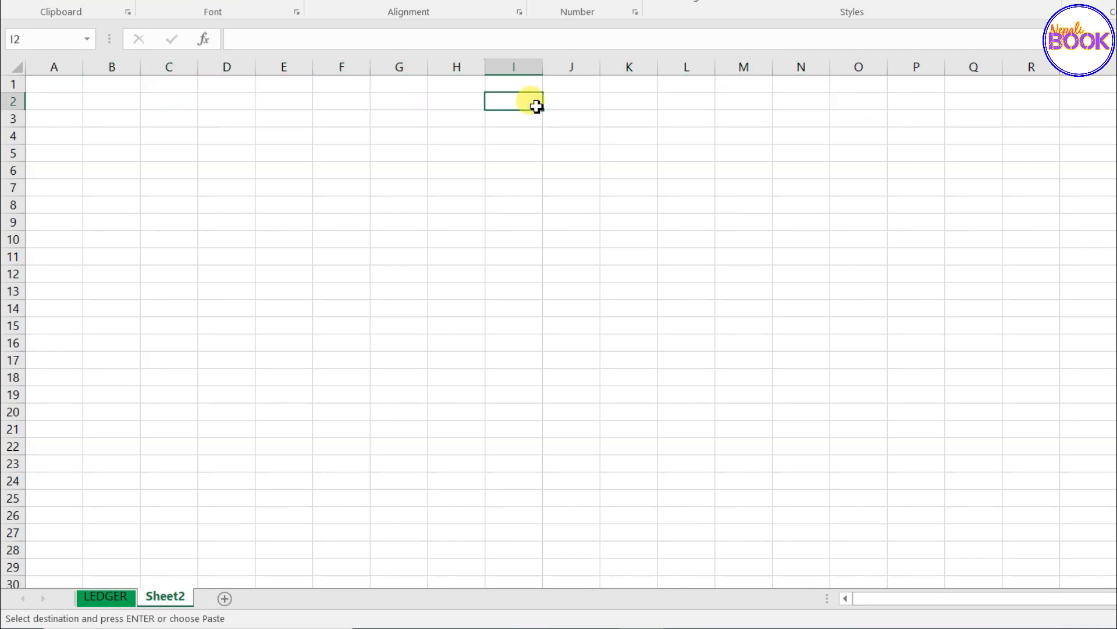
pyautogui.click(121, 99)
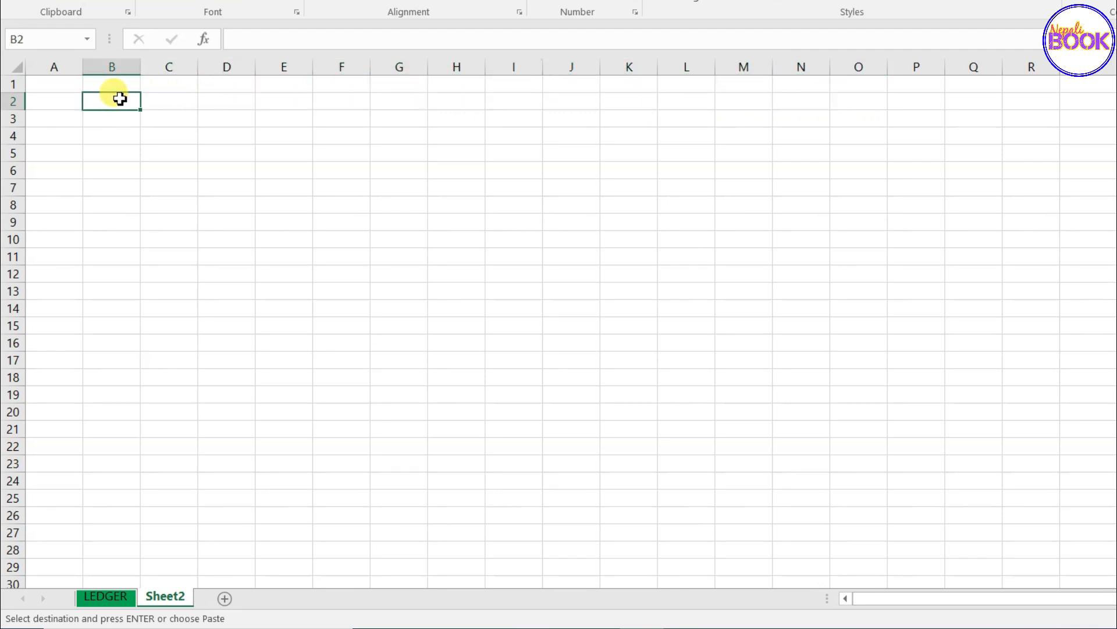
pyautogui.click(21, 5)
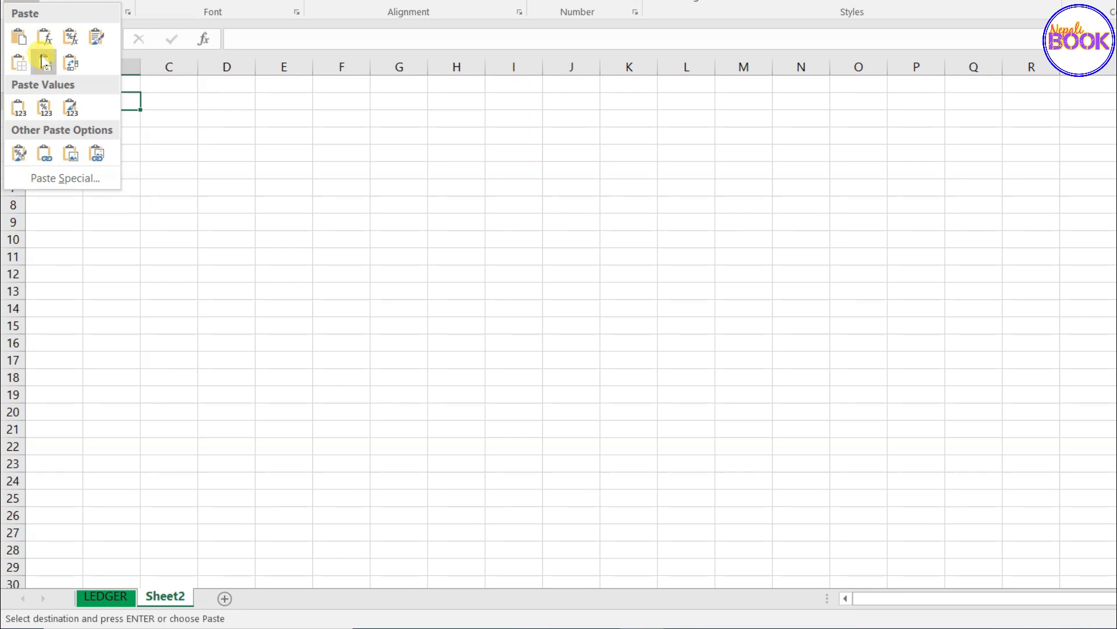
pyautogui.click(44, 60)
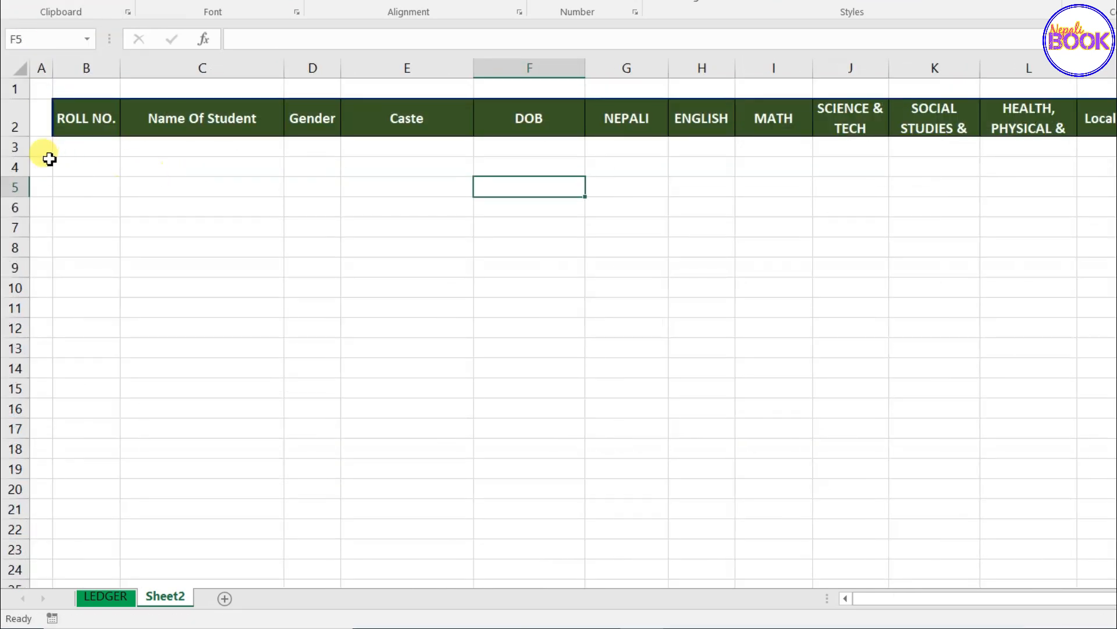
# - Examine the empty rows under the pasted headings, from roll number and student details through the subject columns
pyautogui.moveTo(62, 141); pyautogui.dragTo(88, 187)
pyautogui.click(231, 152)
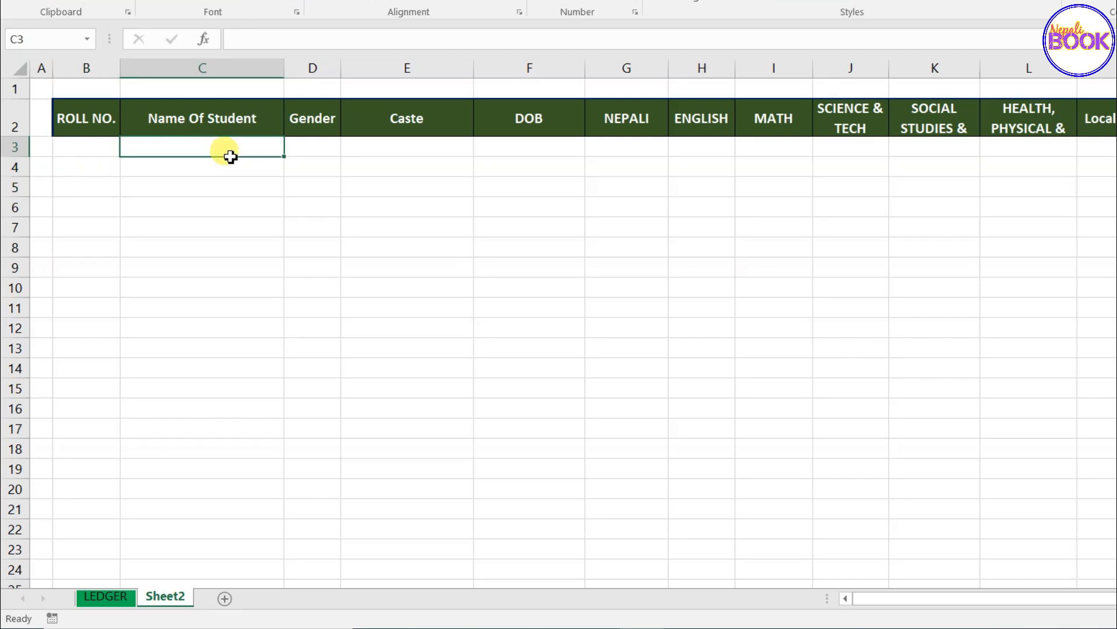
pyautogui.moveTo(231, 157); pyautogui.dragTo(234, 194)
pyautogui.click(320, 143)
pyautogui.click(430, 135)
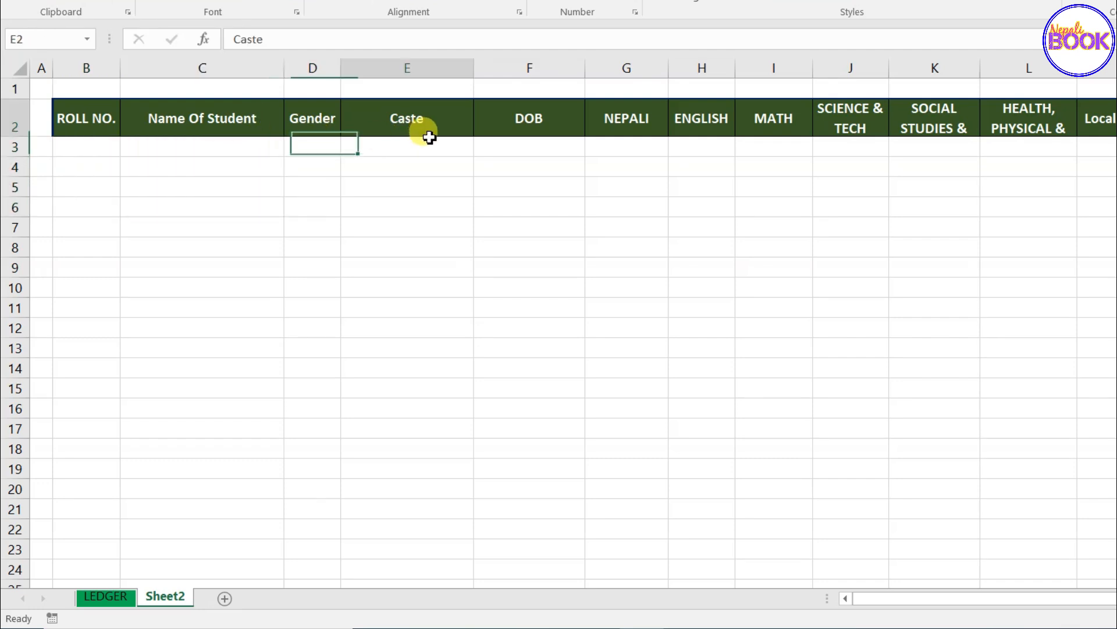
pyautogui.click(550, 147)
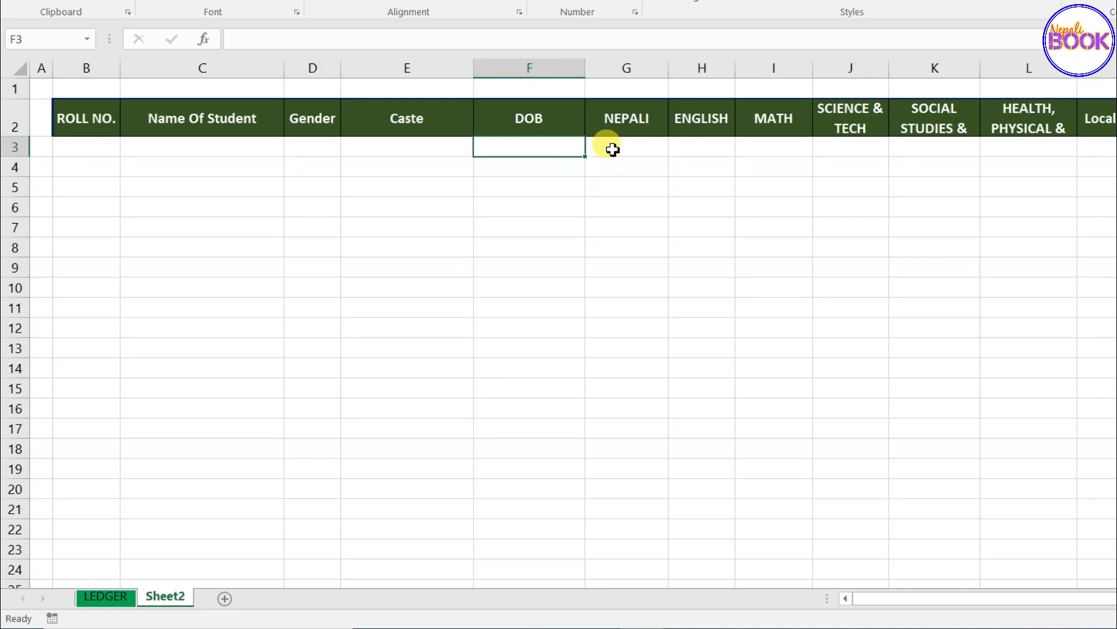
pyautogui.click(640, 149)
pyautogui.moveTo(637, 148); pyautogui.dragTo(1113, 146)
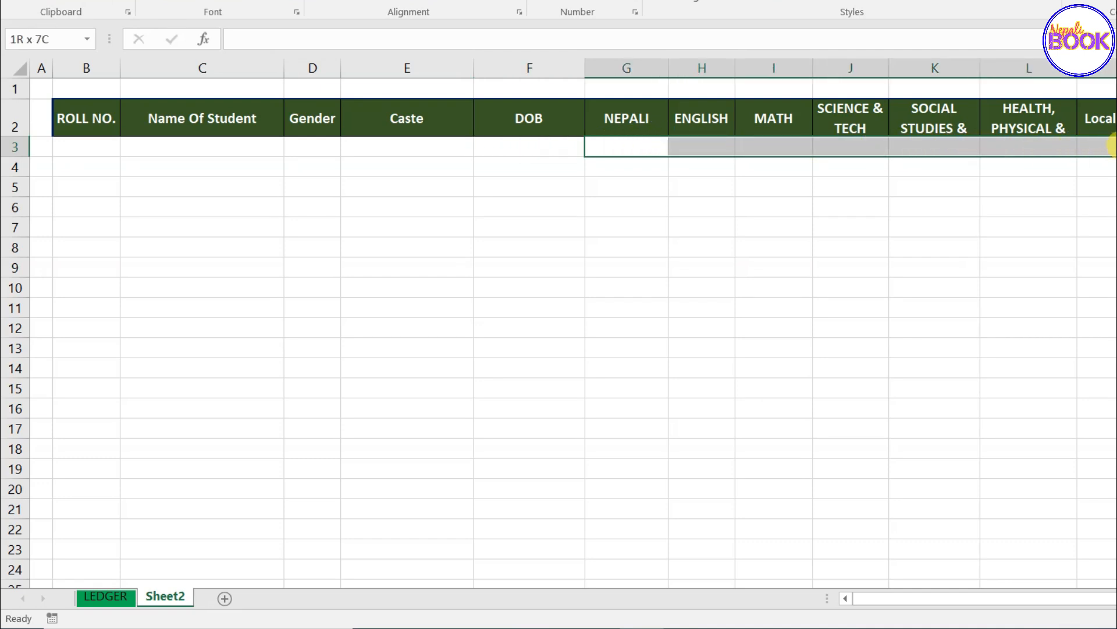
pyautogui.click(788, 145)
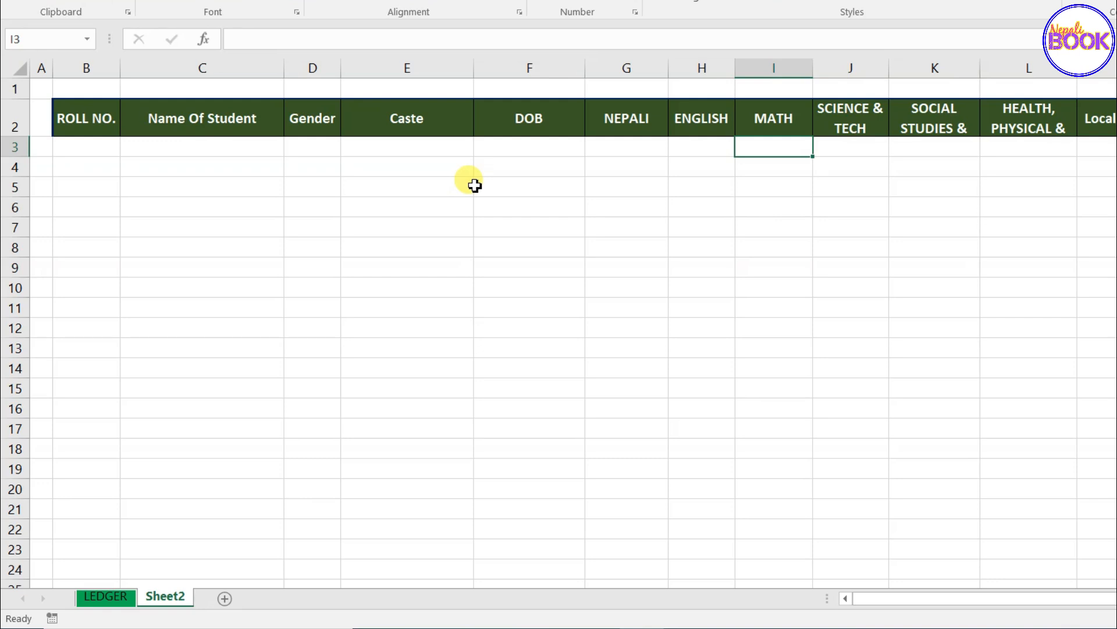
pyautogui.moveTo(634, 147); pyautogui.dragTo(997, 145)
pyautogui.click(715, 147)
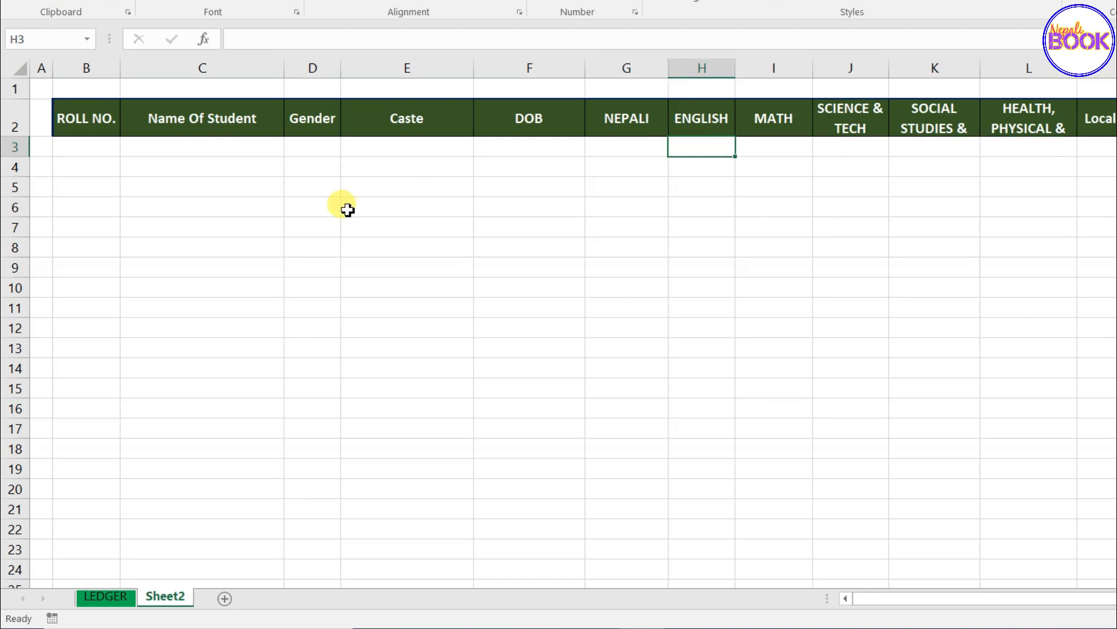
pyautogui.moveTo(76, 150); pyautogui.dragTo(1077, 220)
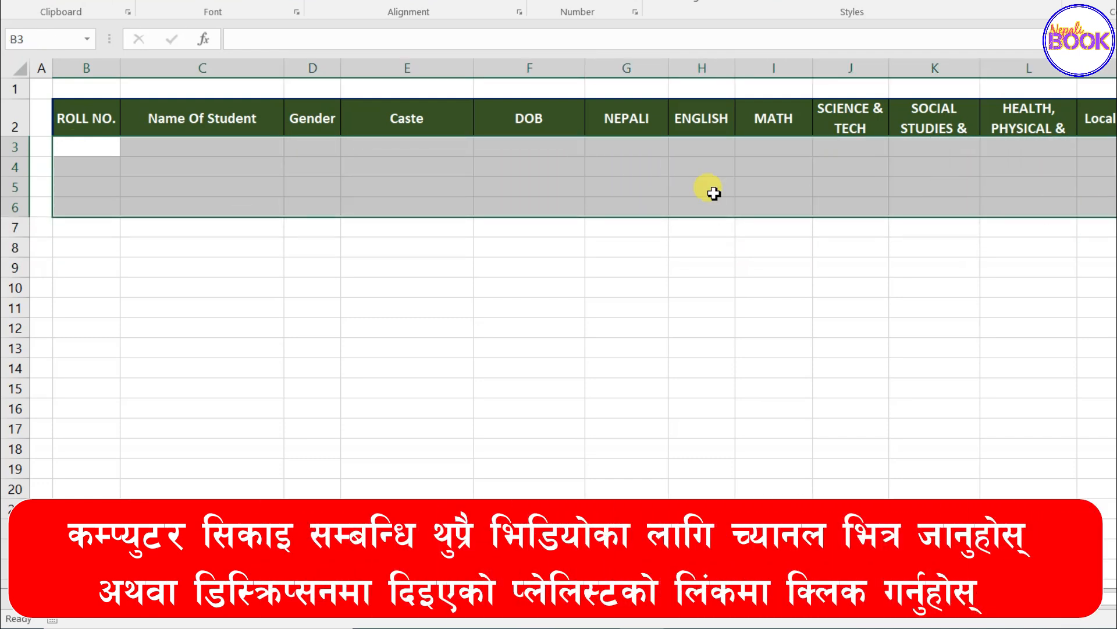
pyautogui.click(659, 185)
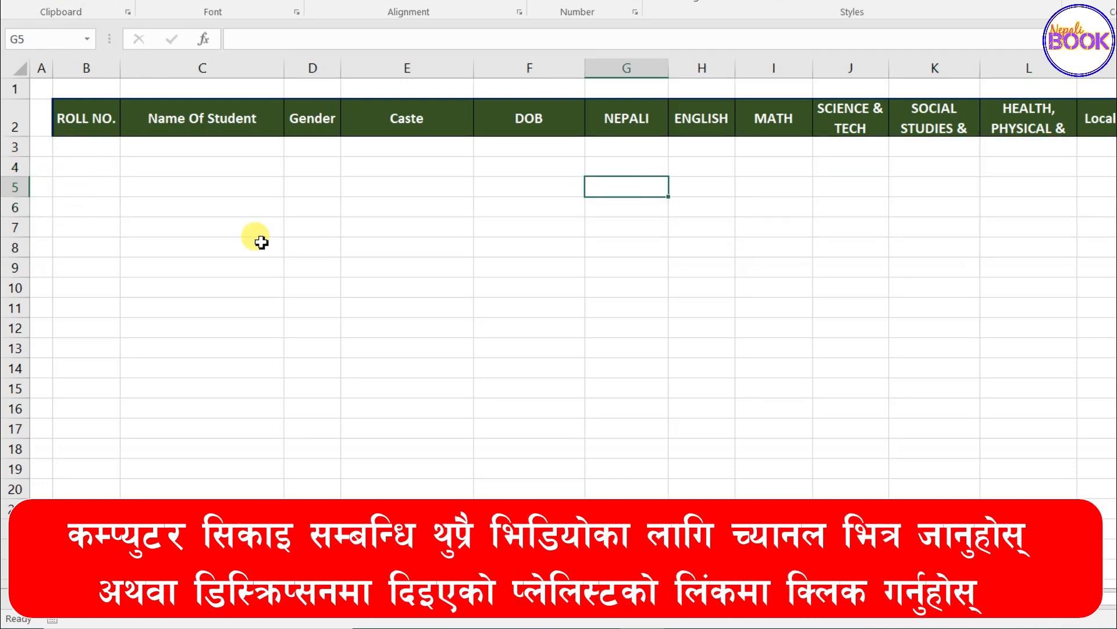
# - Link B3 to the first roll number with =LEDGER!B6 and fill the formula down to B12
pyautogui.click(78, 146)
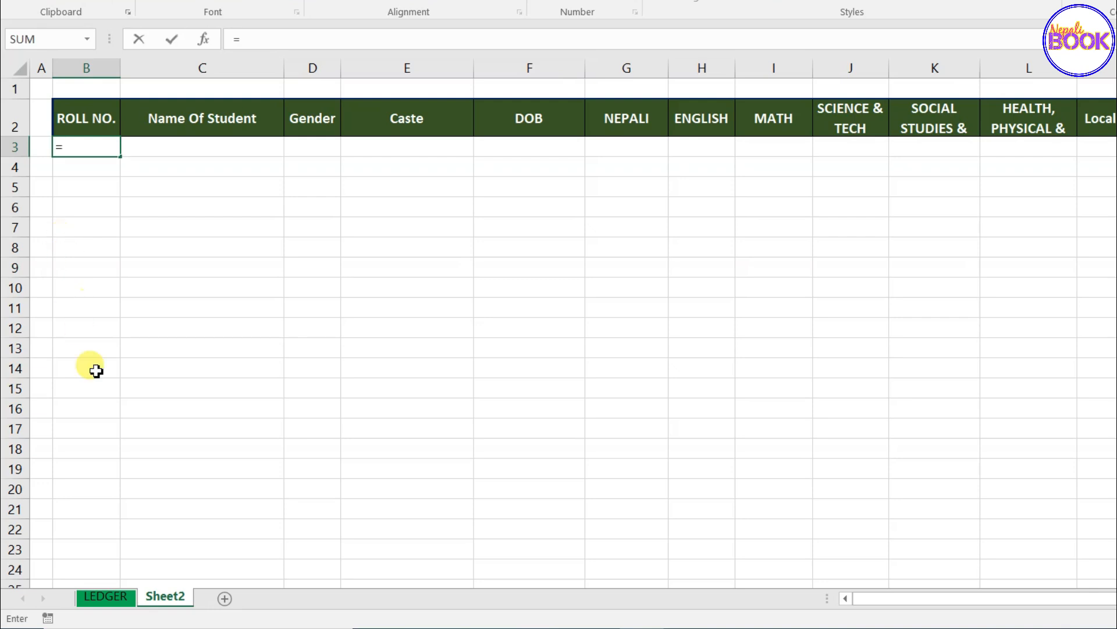
pyautogui.click(109, 597)
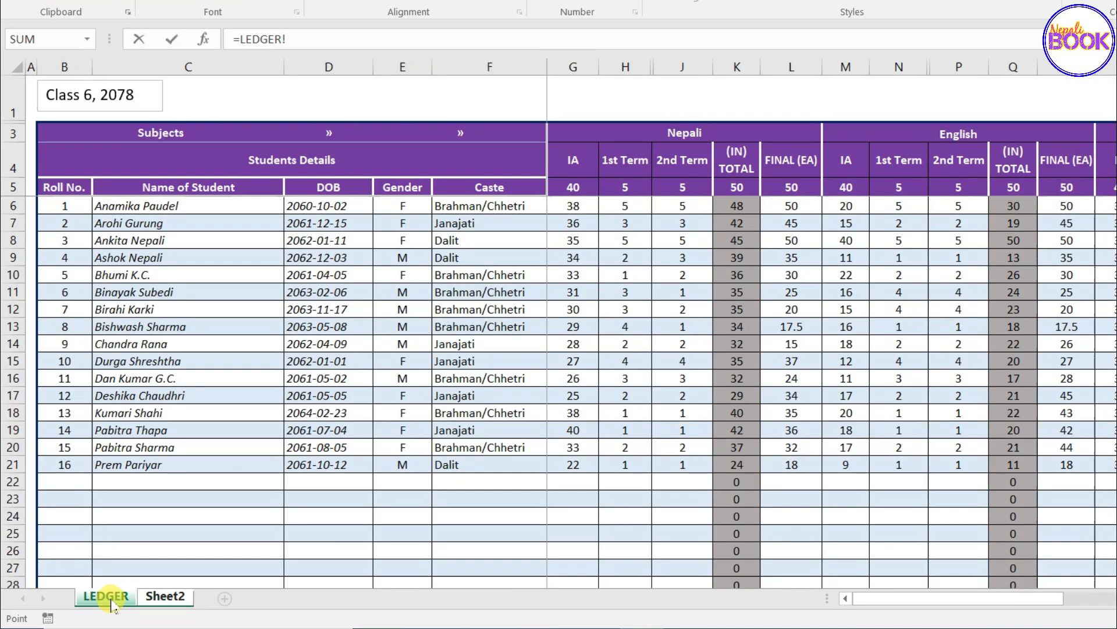
pyautogui.click(65, 205)
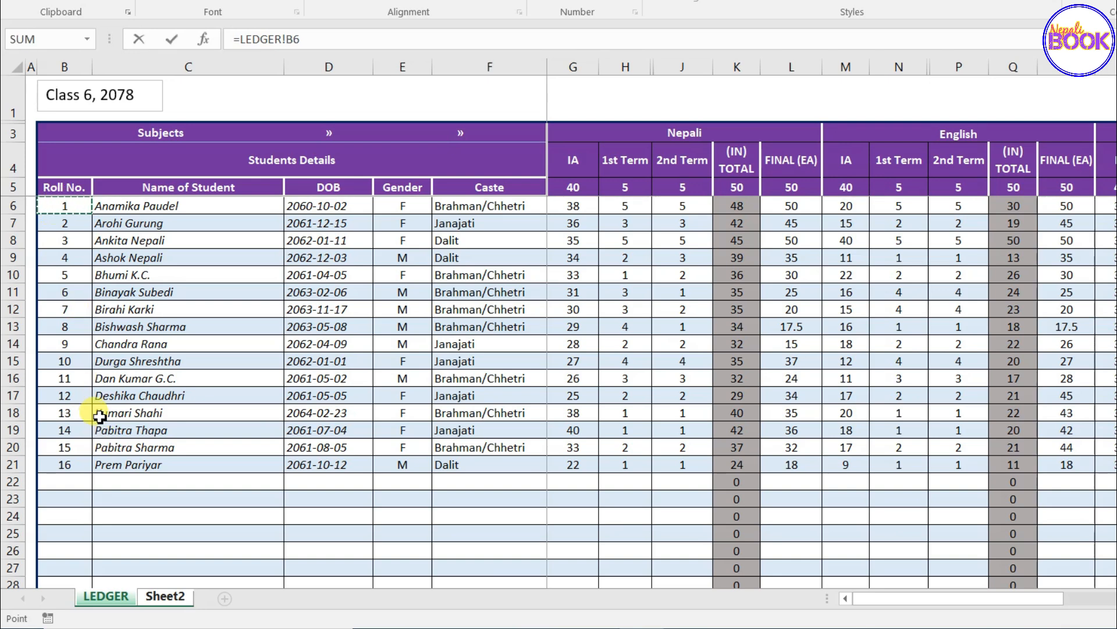
pyautogui.press('Return')
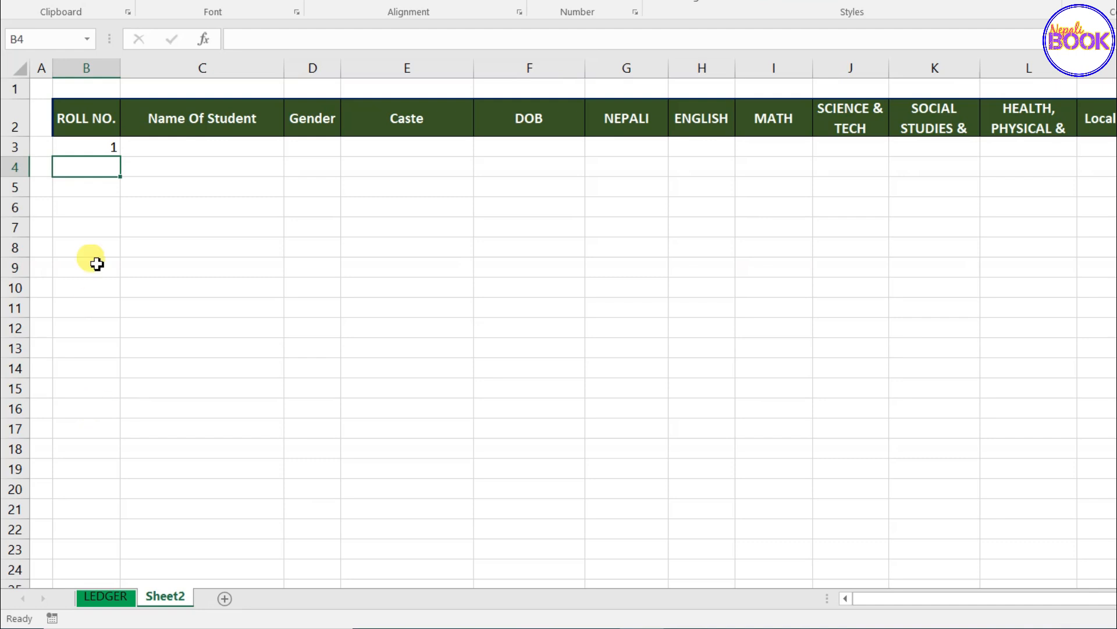
pyautogui.click(96, 146)
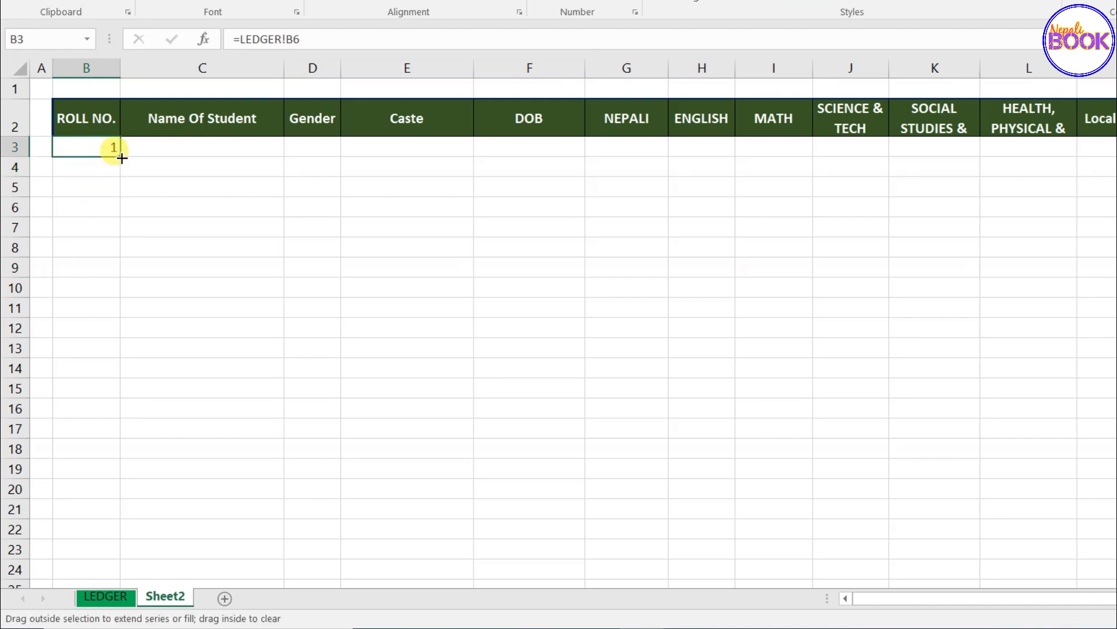
pyautogui.moveTo(121, 169); pyautogui.dragTo(123, 350)
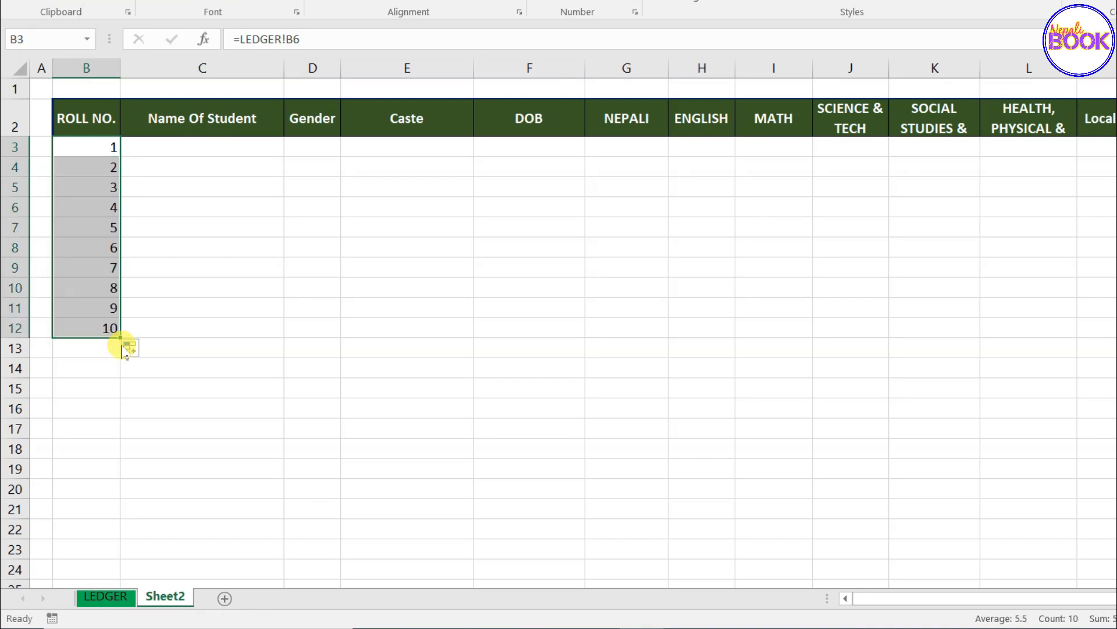
pyautogui.click(110, 282)
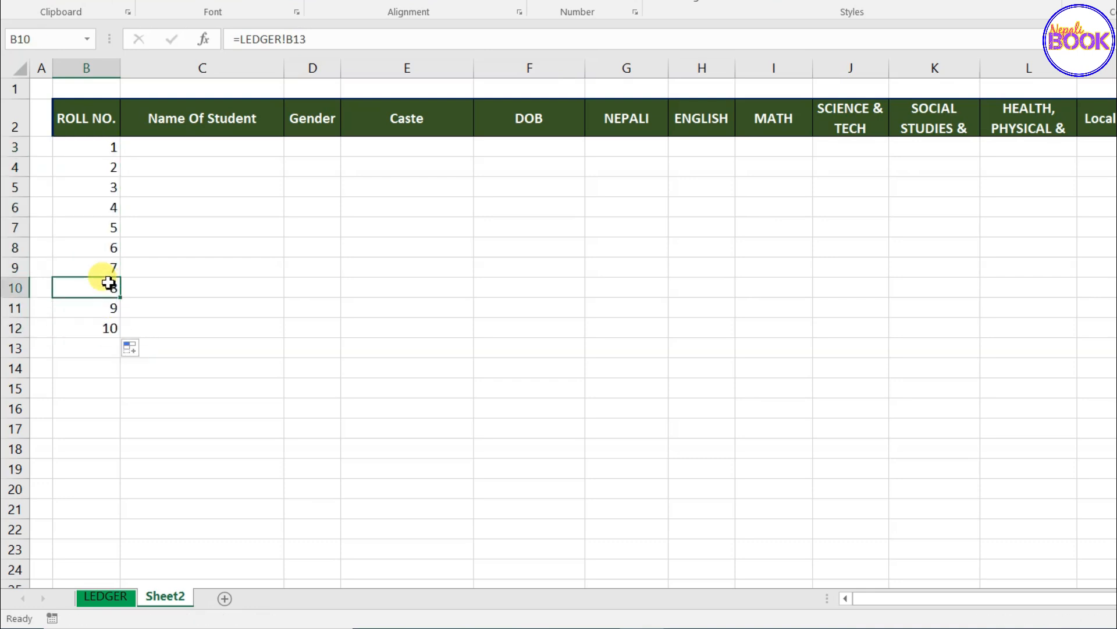
# - Link C3 to the first student name with =LEDGER!C6 and fill the formula down to C12
pyautogui.click(191, 146)
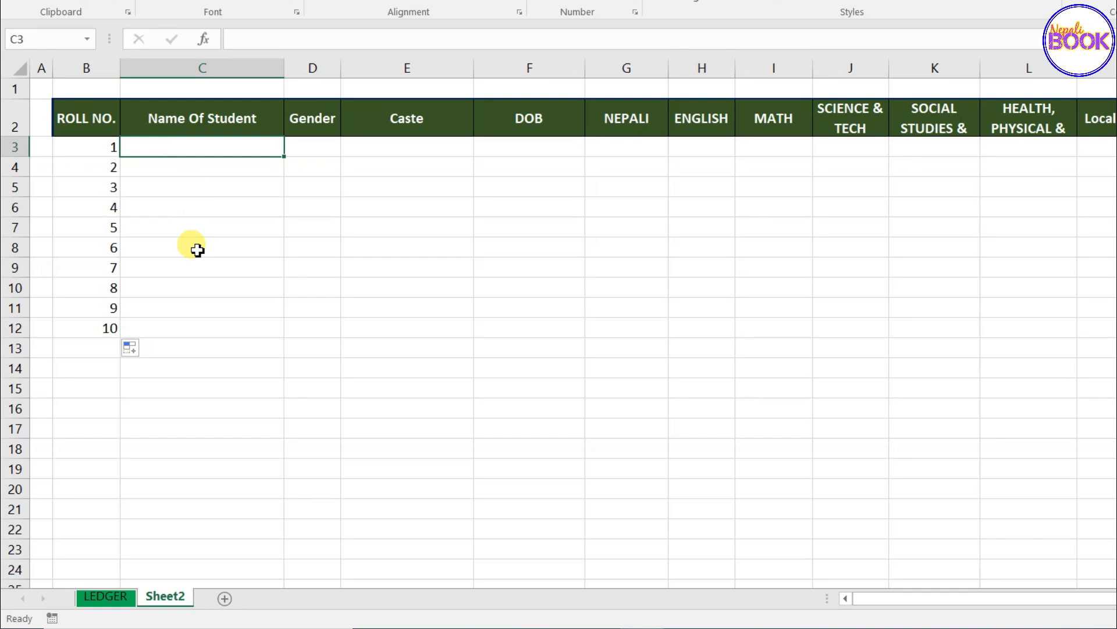
pyautogui.click(108, 601)
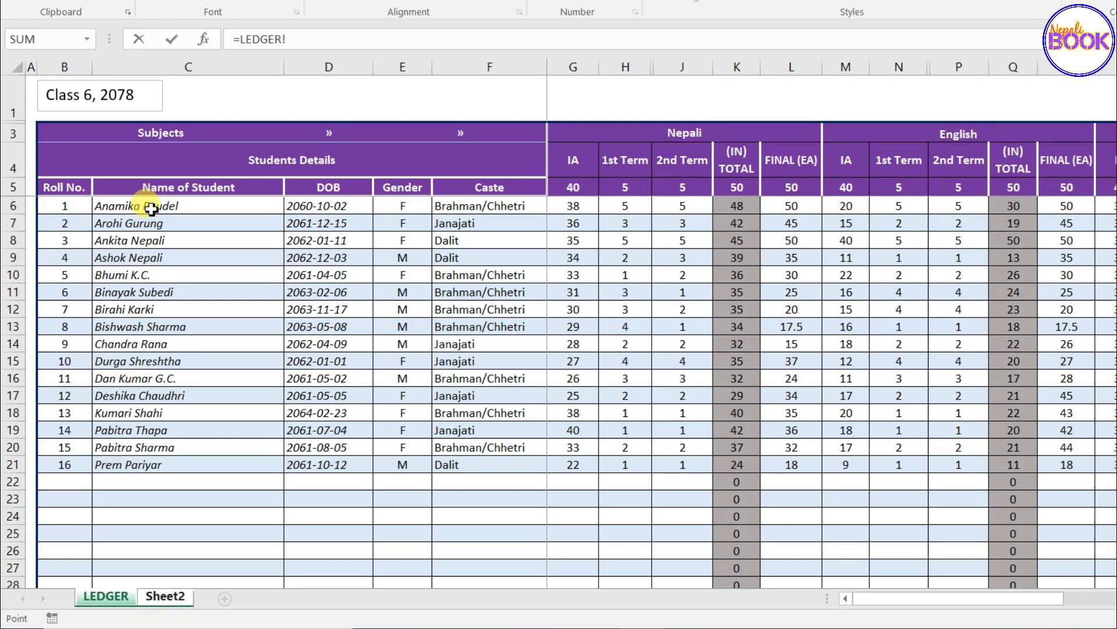
pyautogui.click(156, 204)
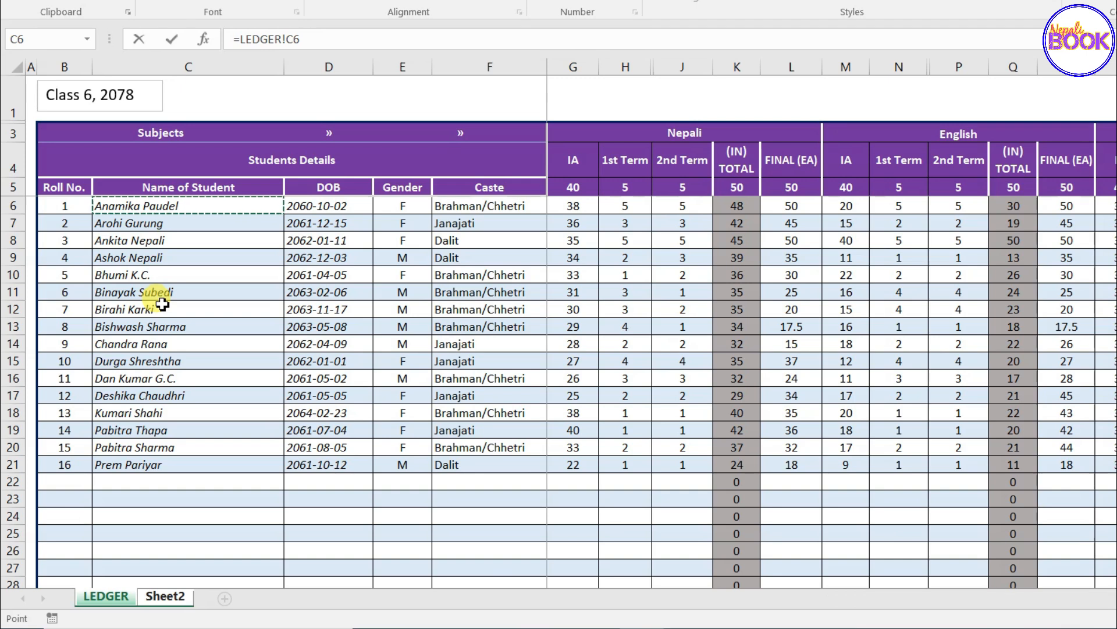
pyautogui.press('Return')
pyautogui.click(174, 145)
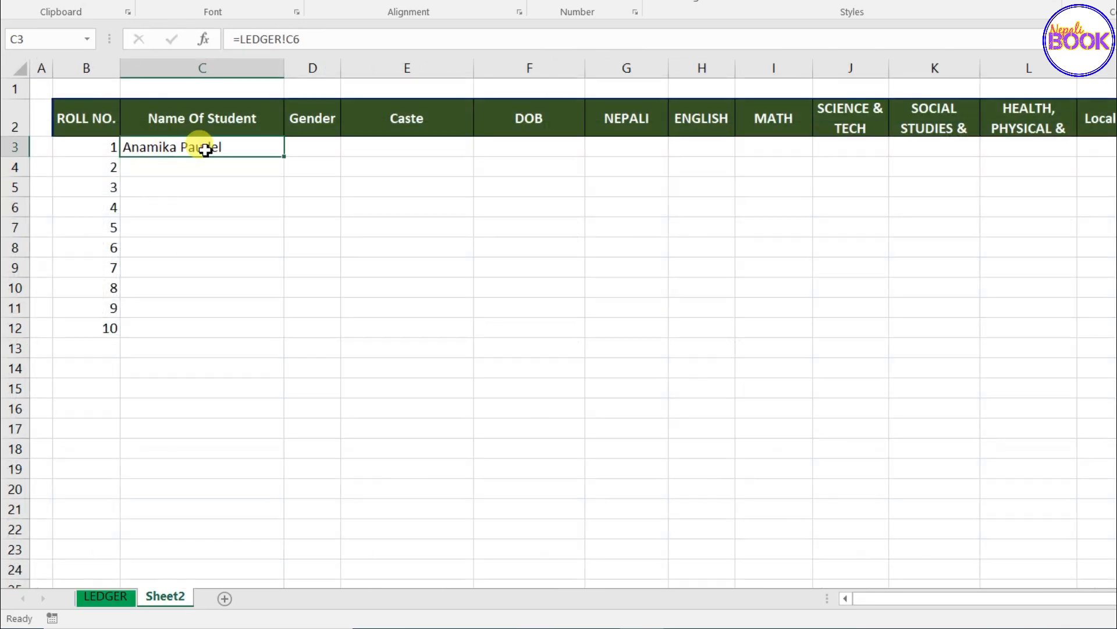
pyautogui.moveTo(287, 159); pyautogui.dragTo(289, 327)
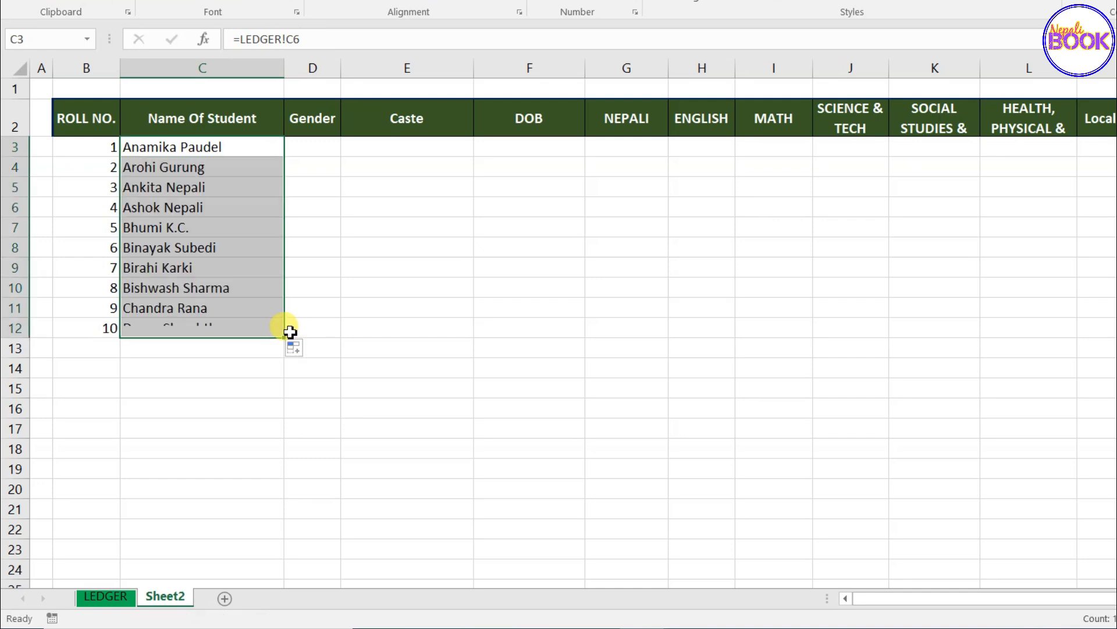
# - Link D3 to the first student's gender with =LEDGER!E6 and fill the formula down to D12
pyautogui.click(212, 265)
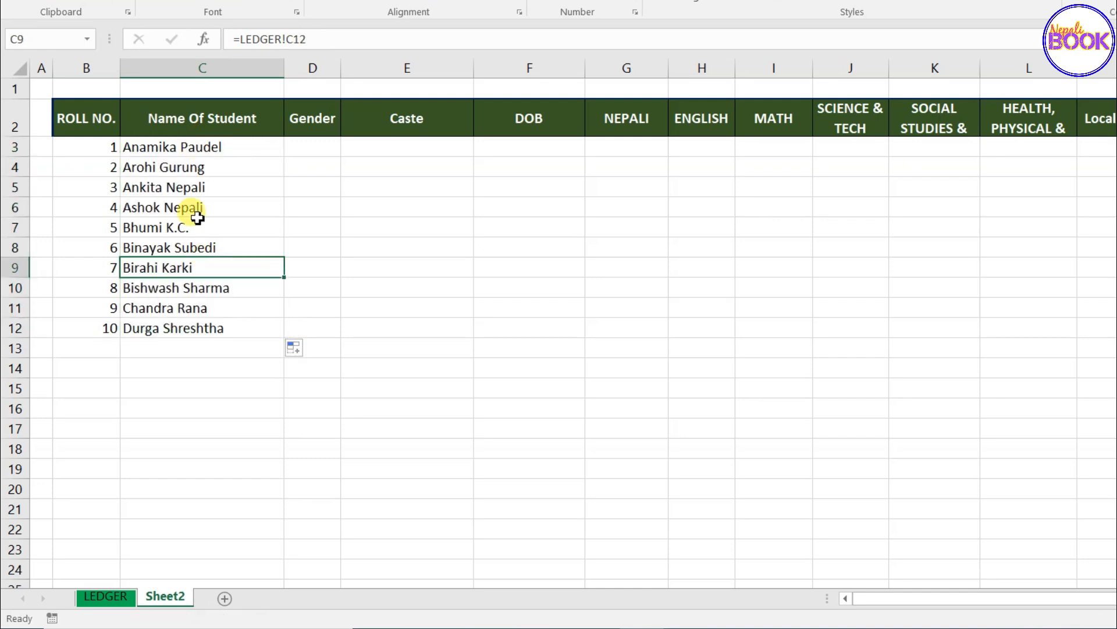
pyautogui.click(309, 151)
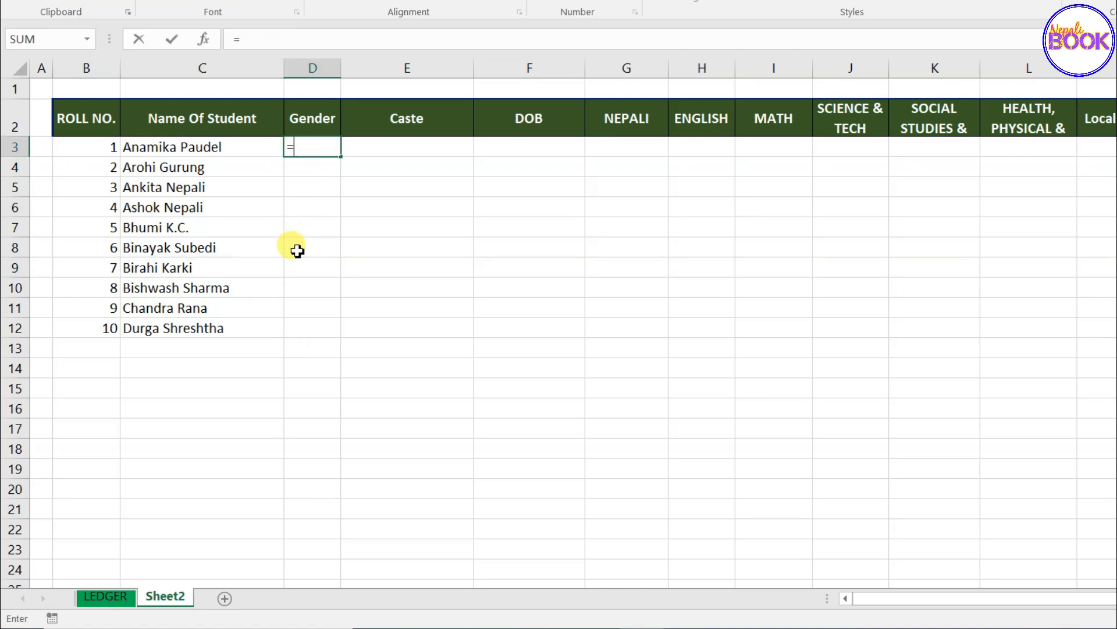
pyautogui.click(104, 596)
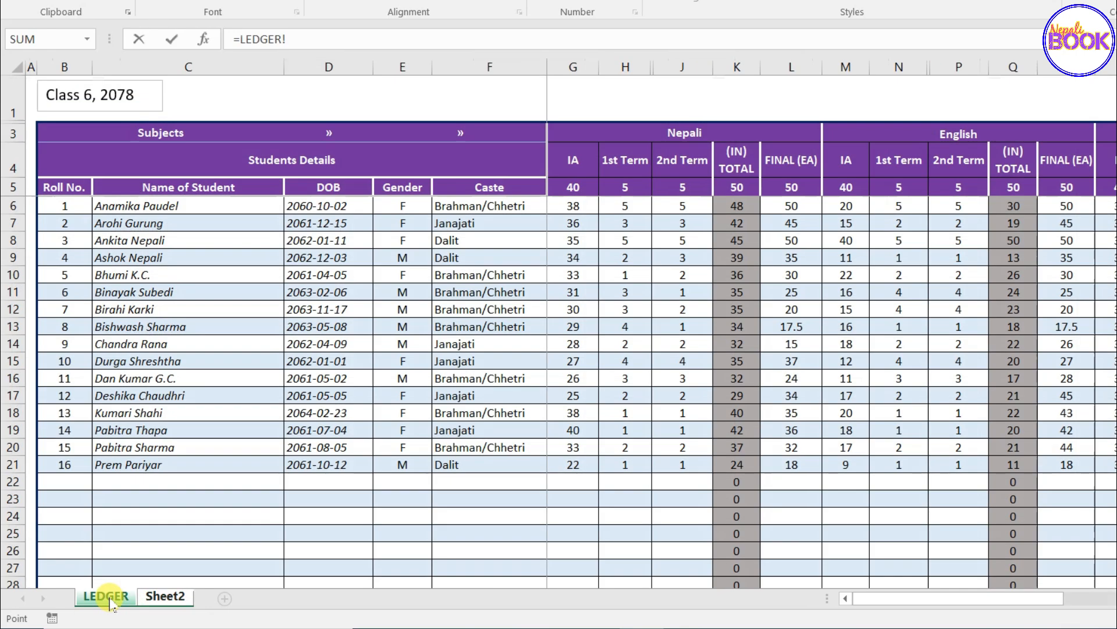
pyautogui.click(403, 207)
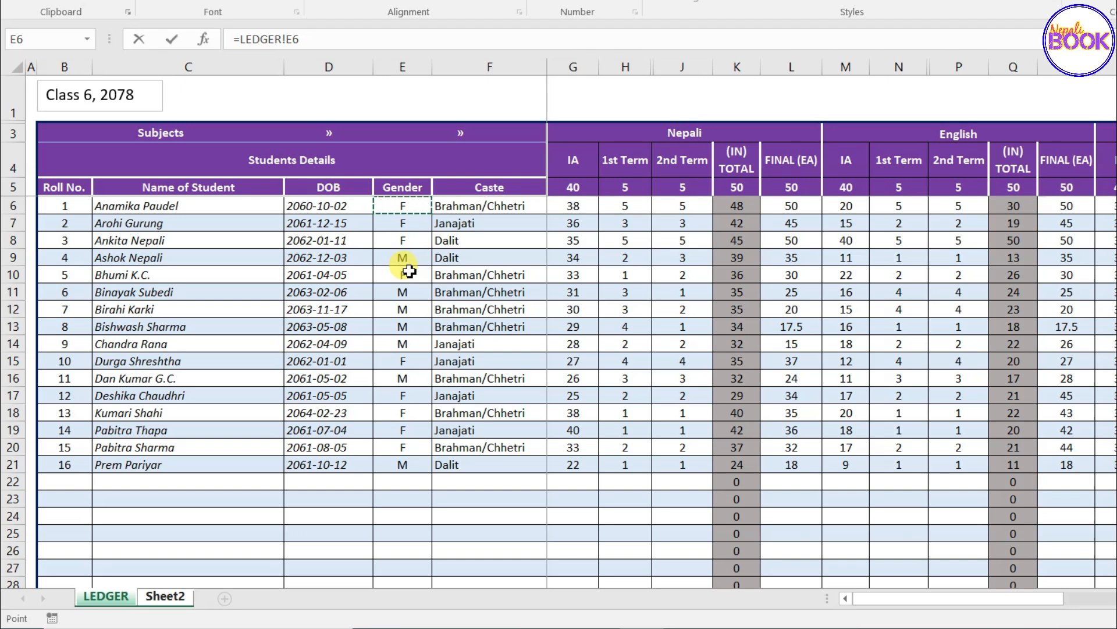
pyautogui.press('Return')
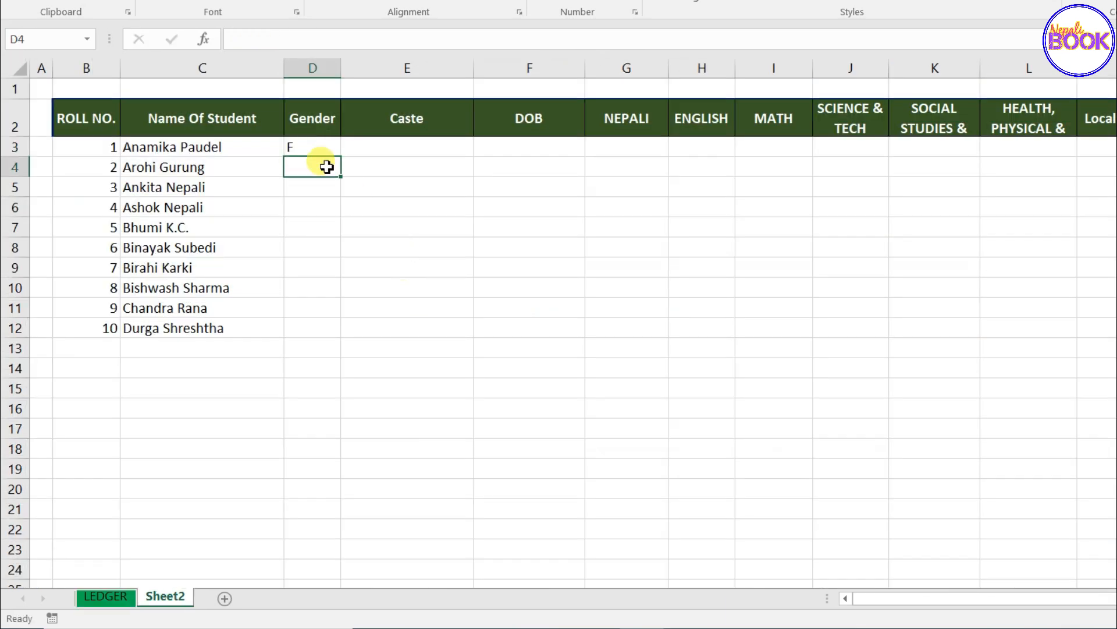
pyautogui.click(313, 147)
pyautogui.moveTo(340, 158); pyautogui.dragTo(338, 342)
# - Link E3 to the first student's caste with =LEDGER!F6 and fill the formula down to E12
pyautogui.click(399, 150)
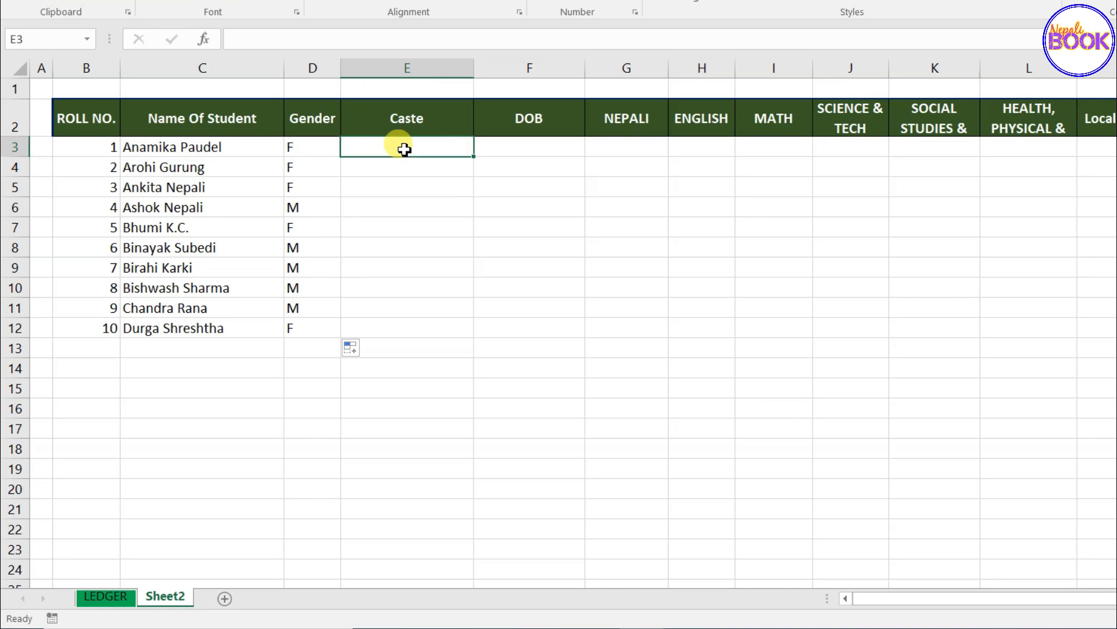
pyautogui.write('=')
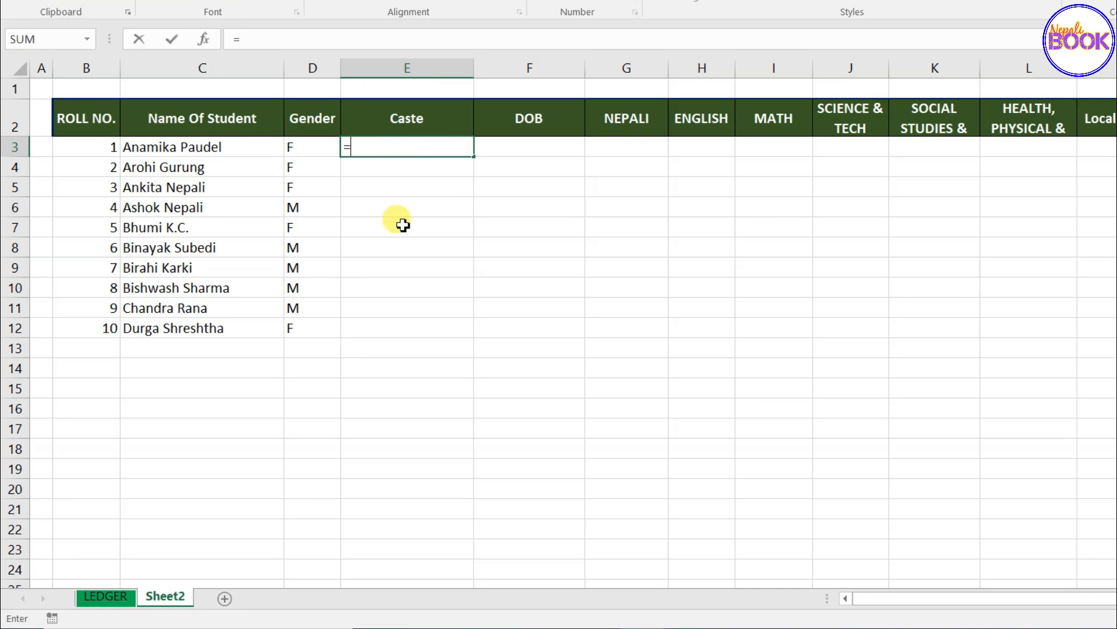
pyautogui.click(104, 596)
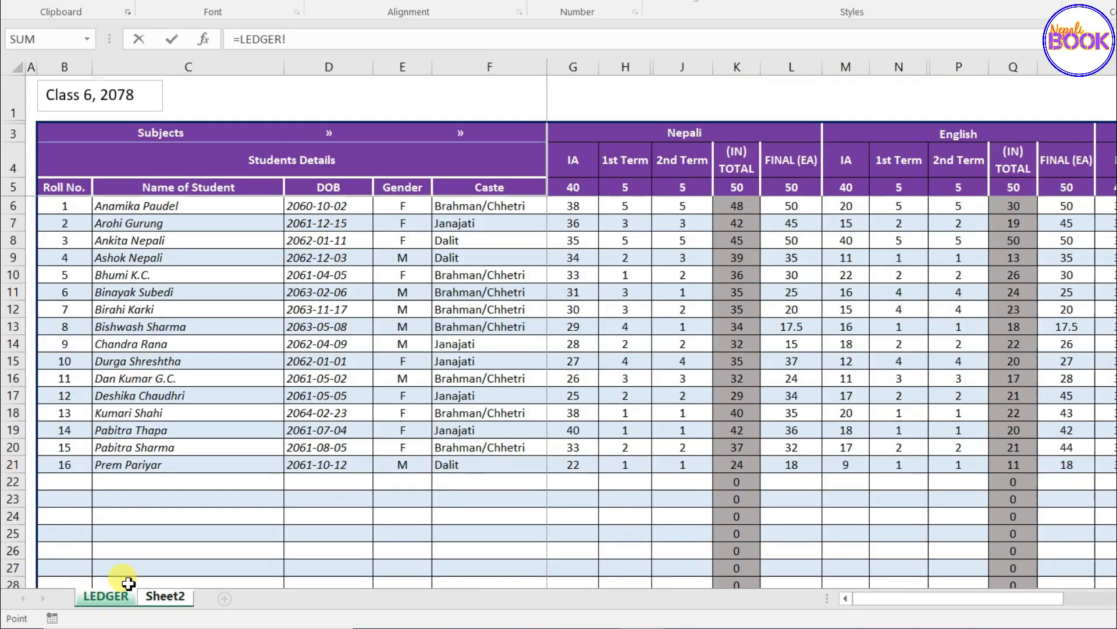
pyautogui.click(494, 205)
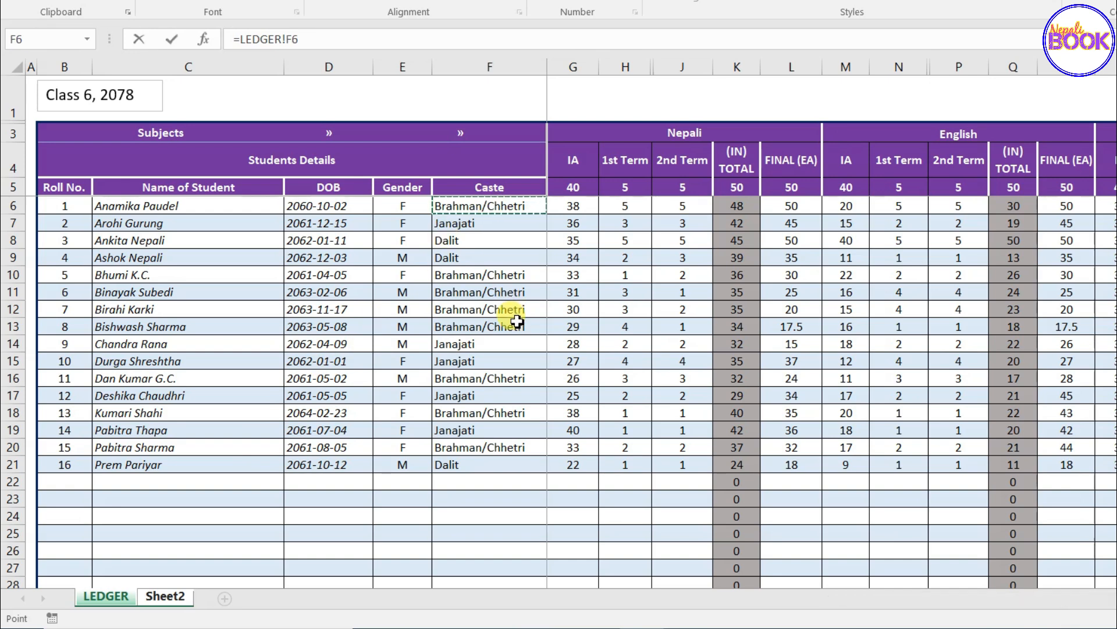
pyautogui.press('Return')
pyautogui.click(405, 146)
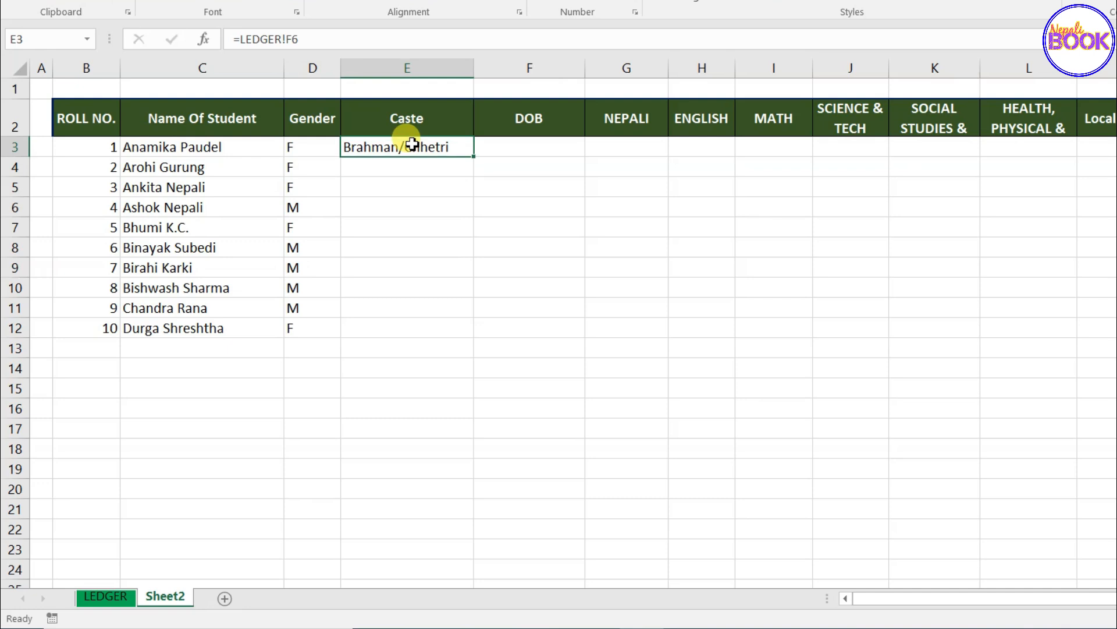
pyautogui.moveTo(473, 160); pyautogui.dragTo(467, 335)
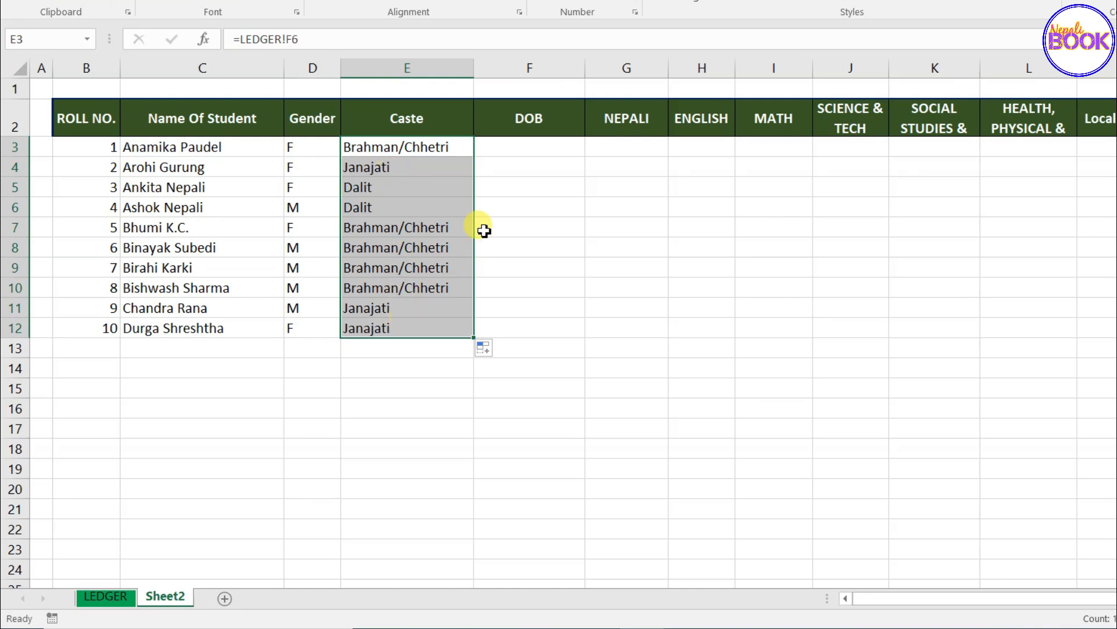
# - Link F3 to the first student's DOB with =LEDGER!D6 and fill the formula down to F12
pyautogui.click(534, 141)
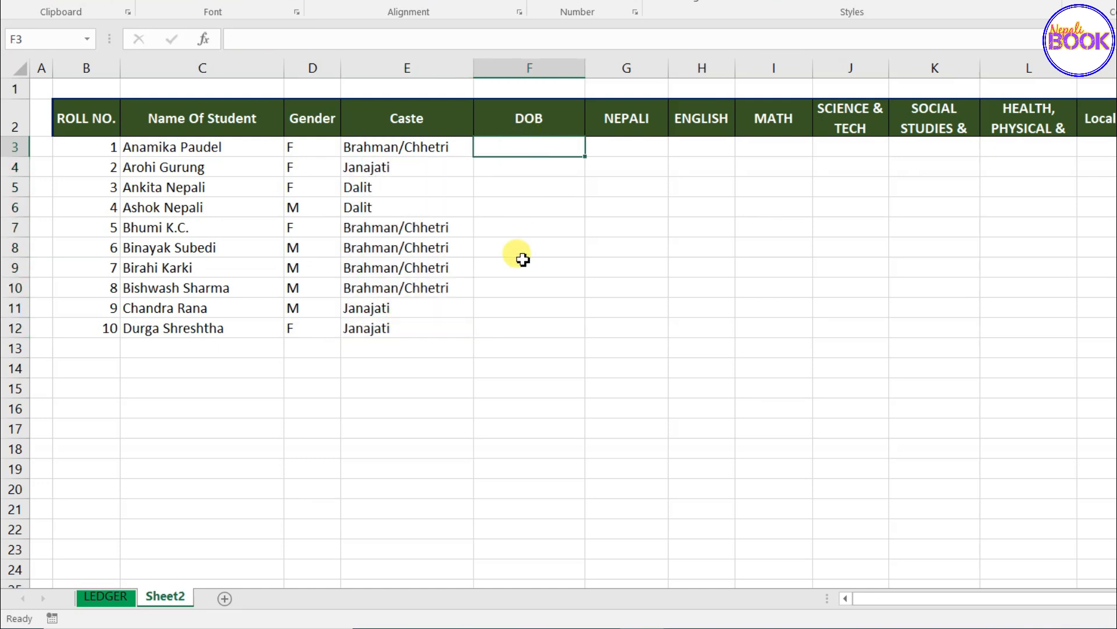
pyautogui.click(119, 598)
pyautogui.click(323, 205)
pyautogui.press('Return')
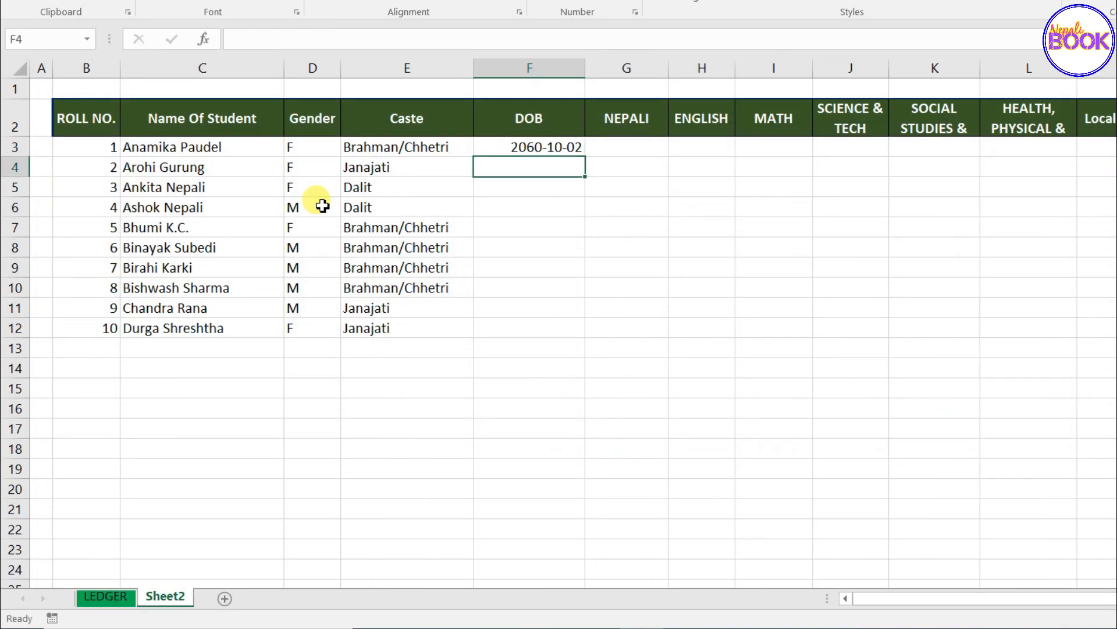
pyautogui.click(529, 148)
pyautogui.moveTo(585, 156); pyautogui.dragTo(589, 341)
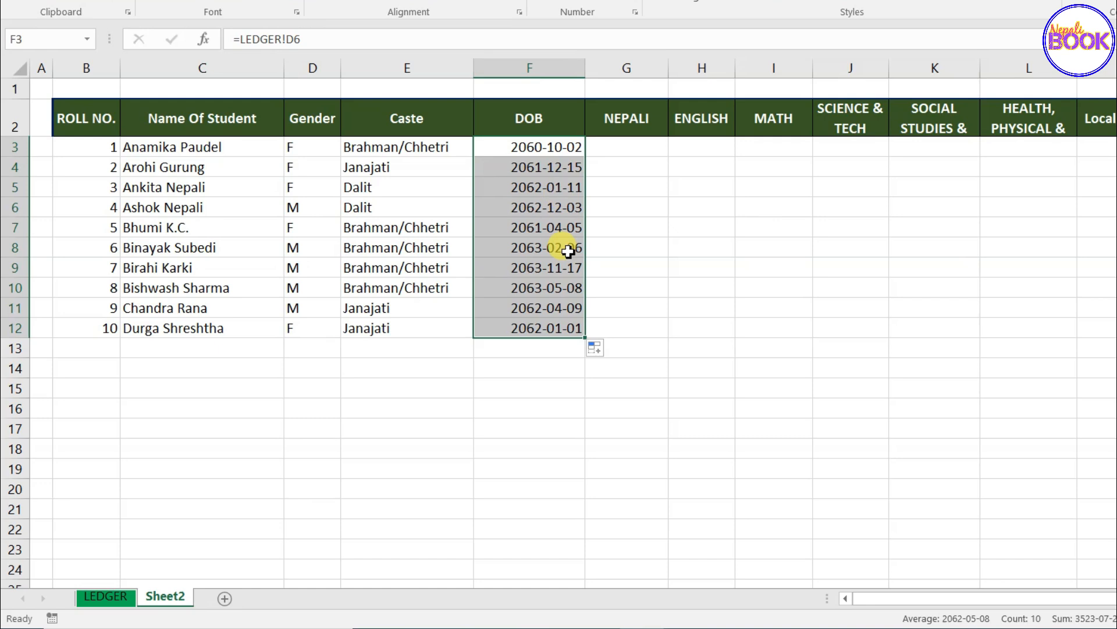
# - Add the first student's Nepali internal total and final marks in G3 with =LEDGER!K6+LEDGER!L6
pyautogui.click(616, 146)
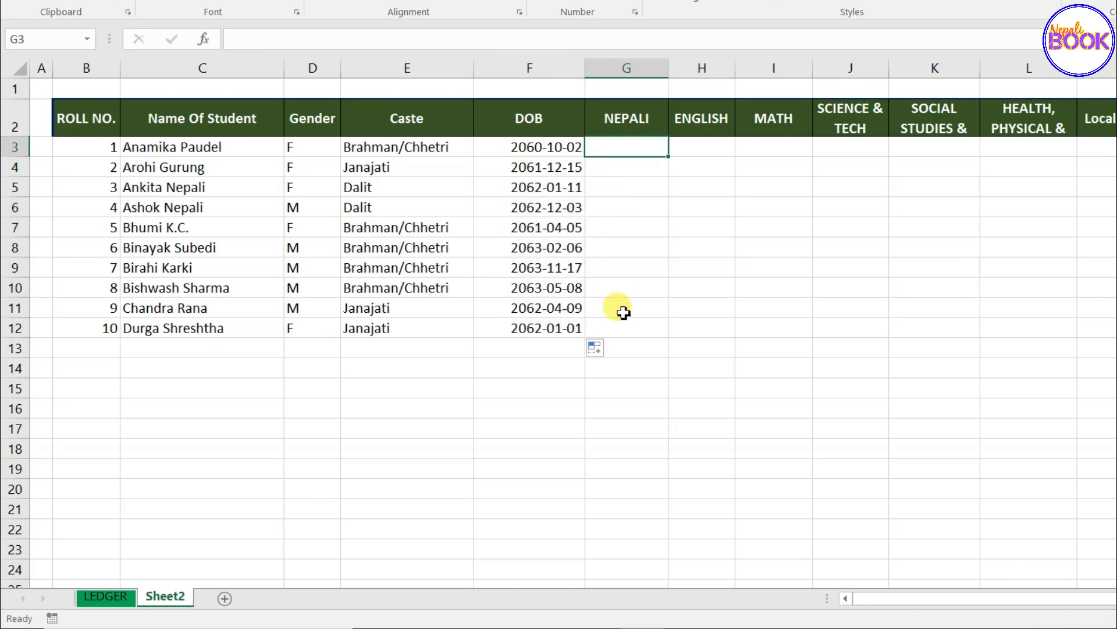
pyautogui.write('=')
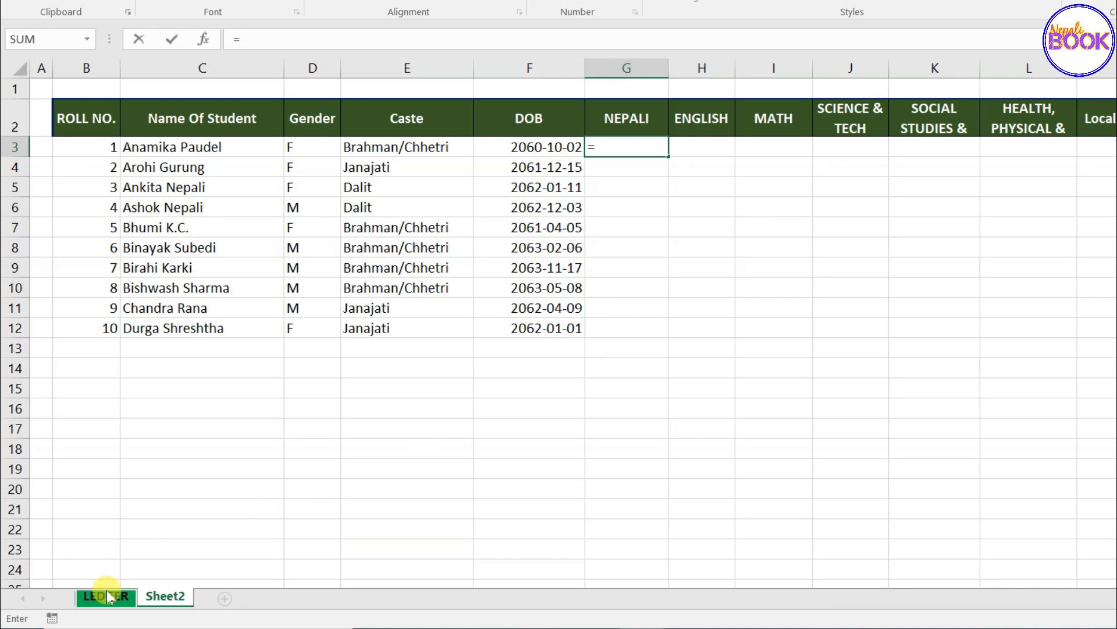
pyautogui.click(104, 595)
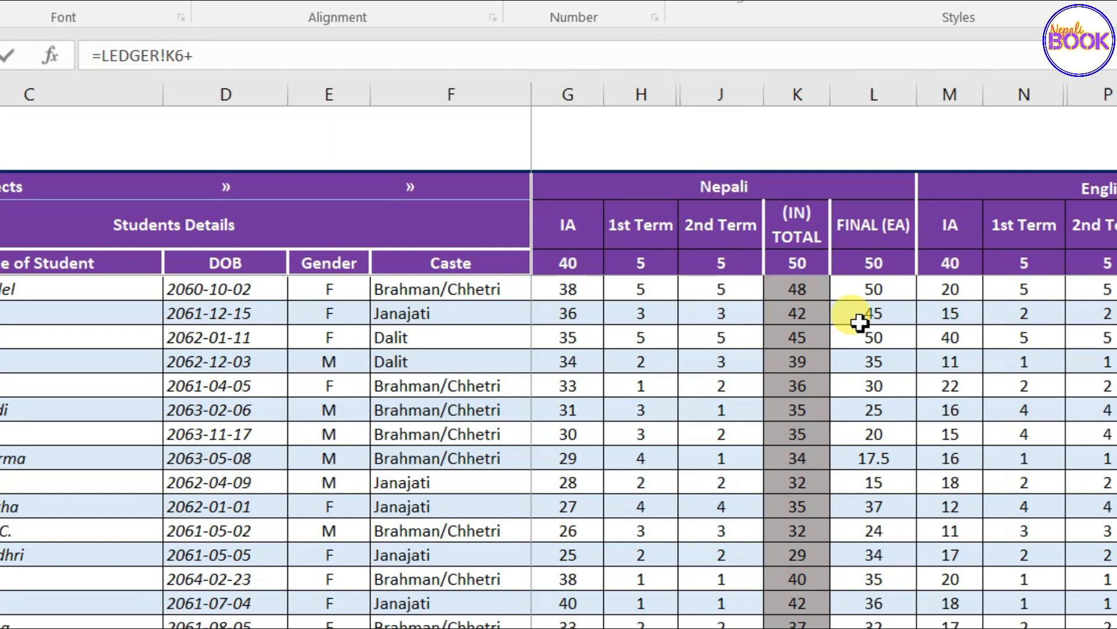
pyautogui.click(882, 288)
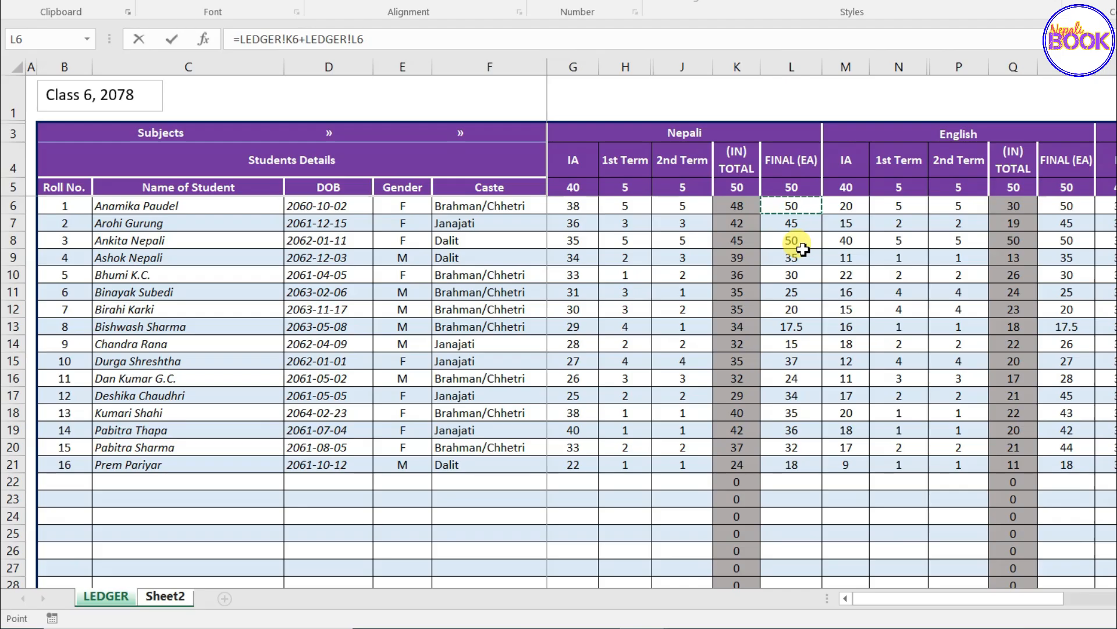
pyautogui.press('Return')
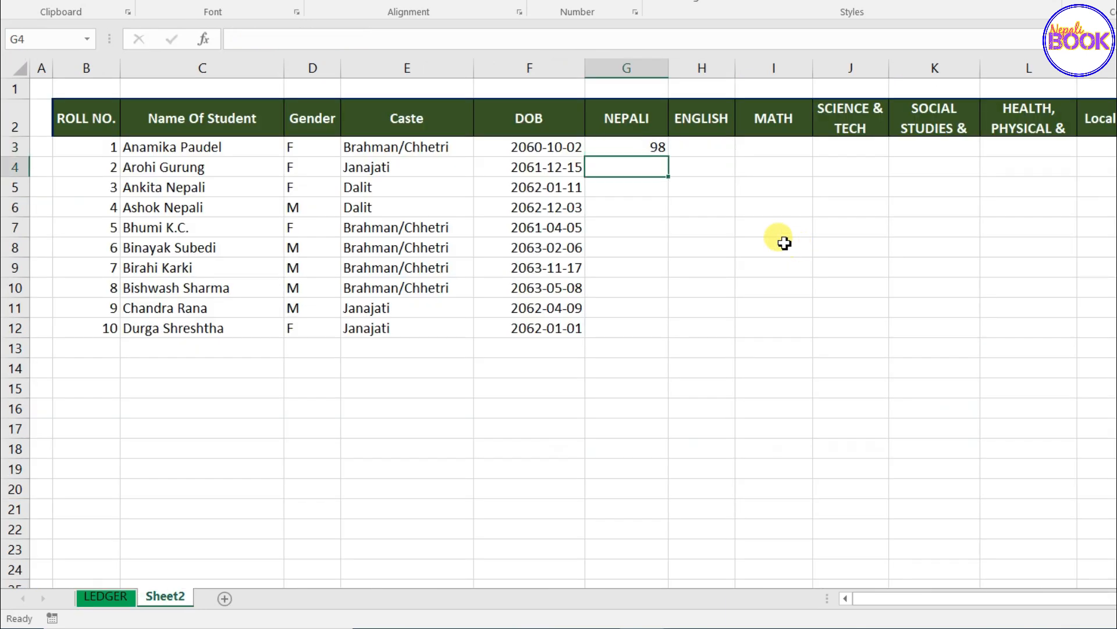
# - Check the Nepali source cells K6 and L6 on LEDGER, and fill the G3 formula down to G12
pyautogui.click(626, 144)
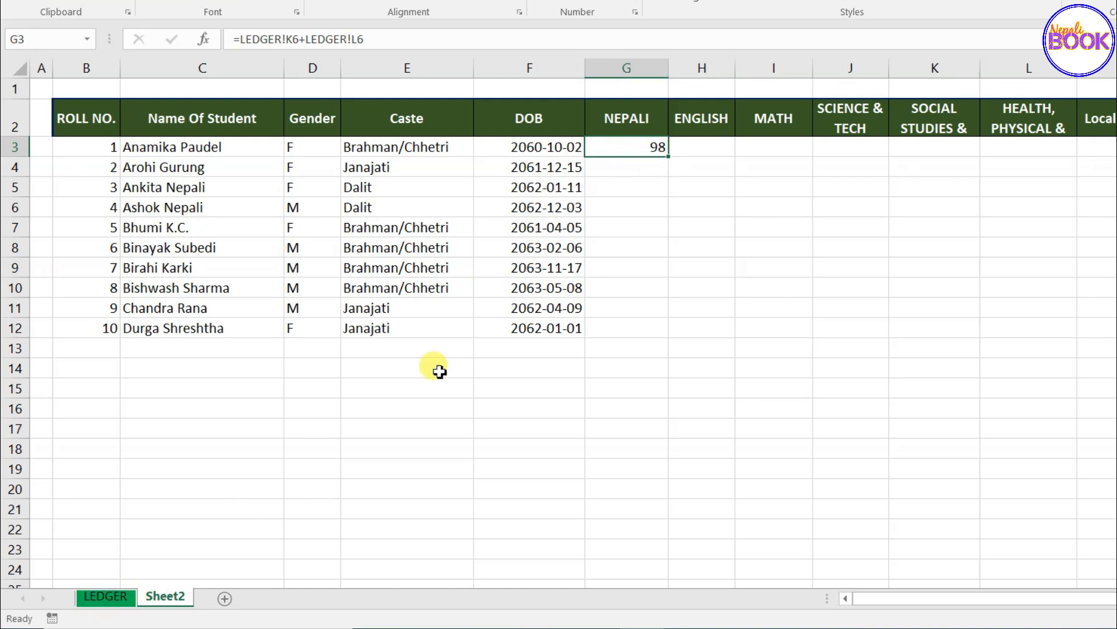
pyautogui.click(118, 595)
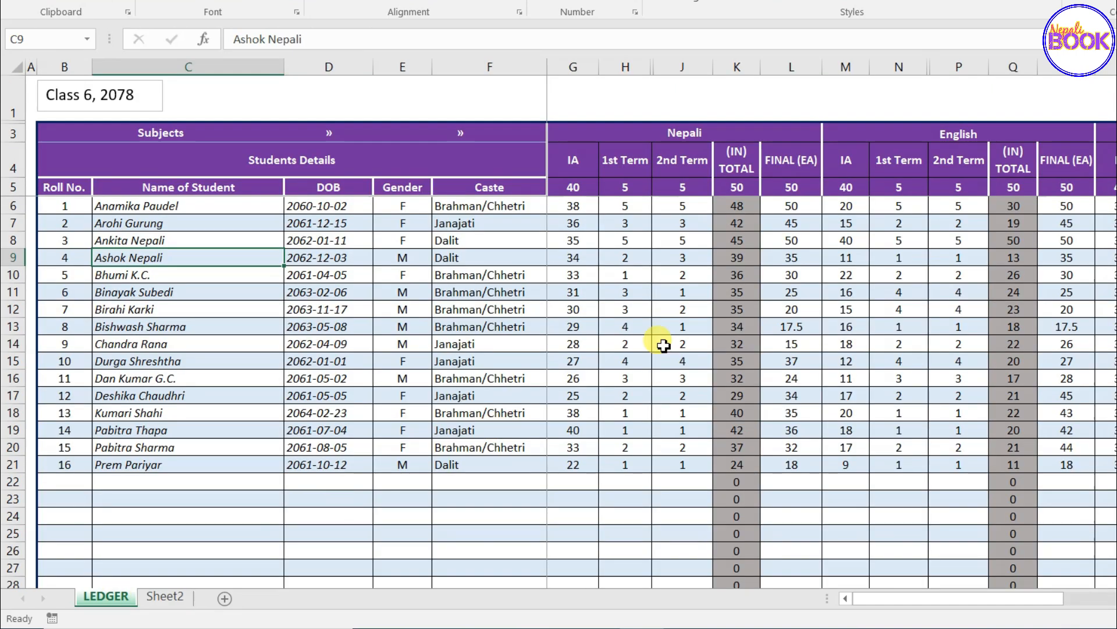
pyautogui.click(737, 203)
pyautogui.click(823, 204)
pyautogui.click(799, 202)
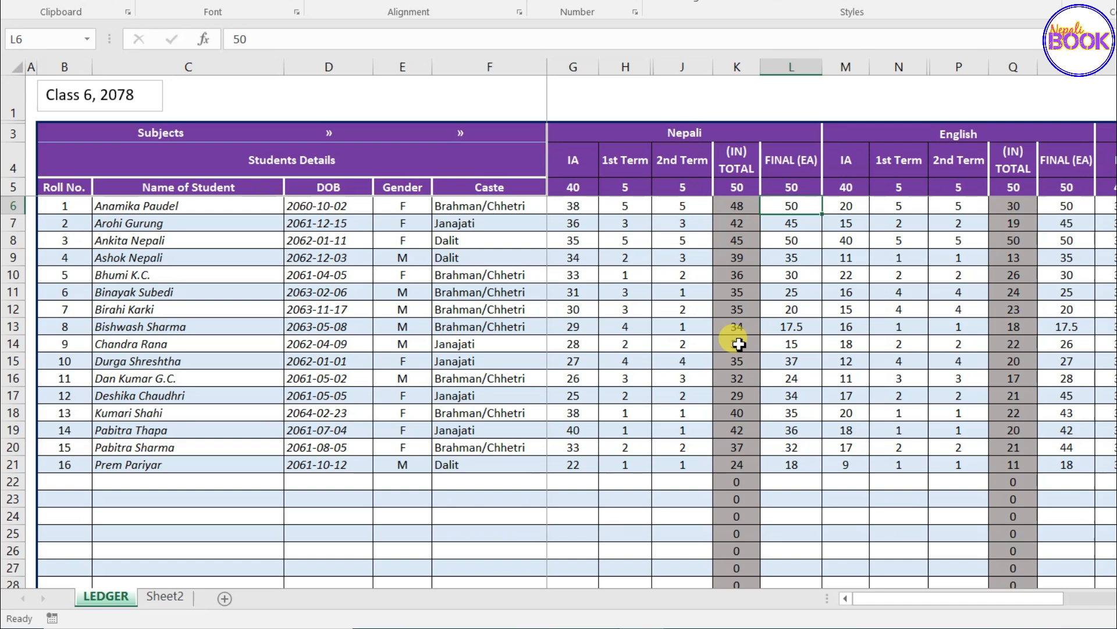
pyautogui.click(161, 601)
pyautogui.moveTo(669, 157); pyautogui.dragTo(665, 337)
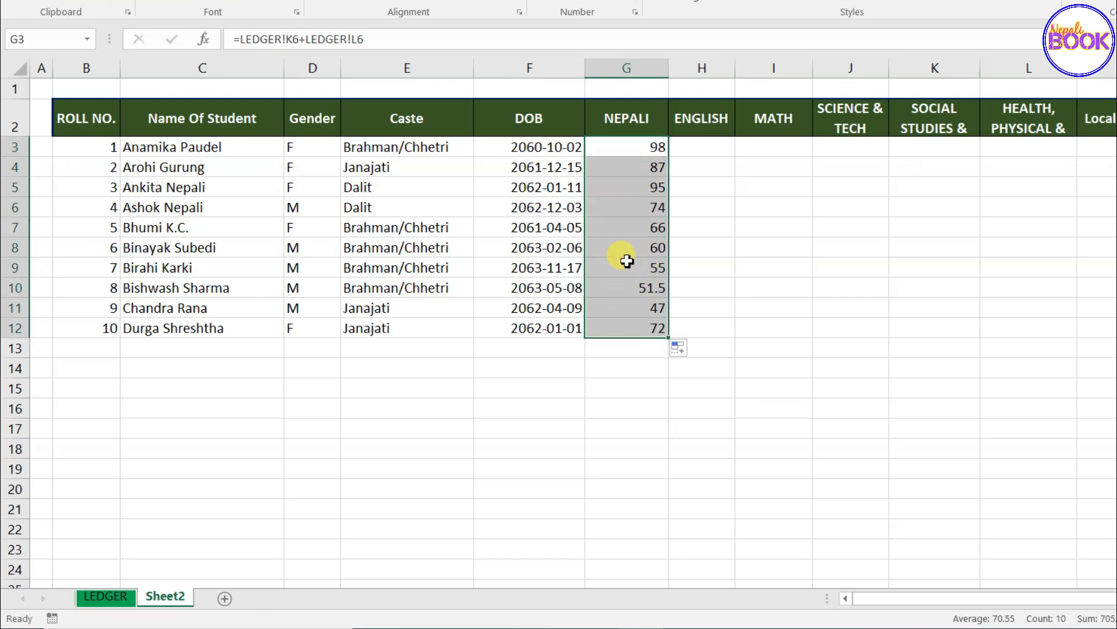
pyautogui.click(632, 168)
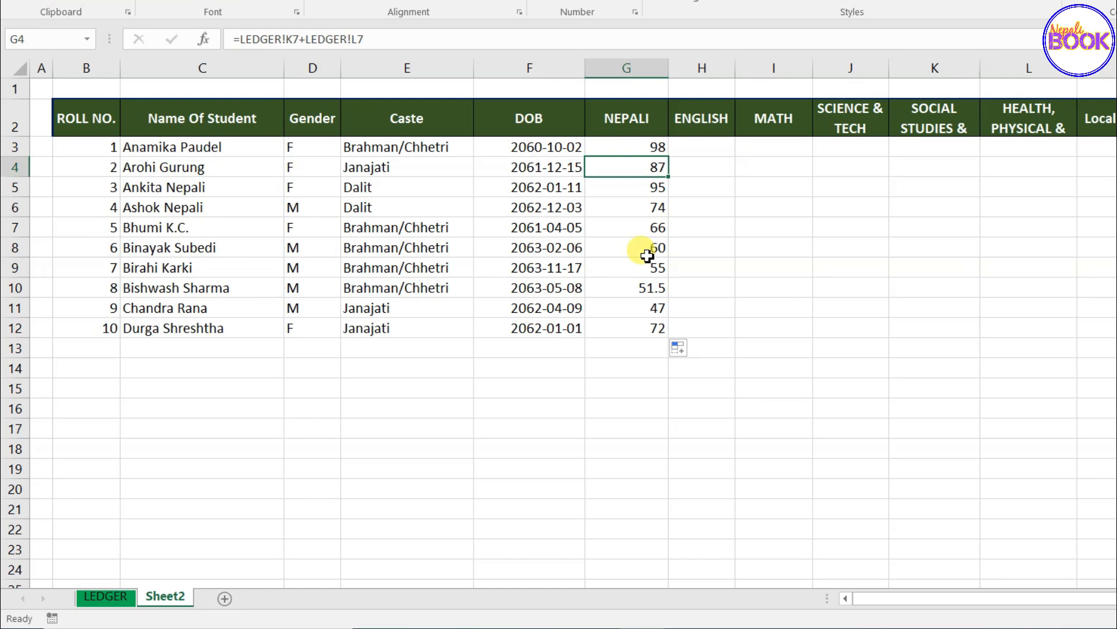
# - Total the English marks in H3 with =LEDGER!Q6+LEDGER!R6 and fill the formula down to H12
pyautogui.click(711, 147)
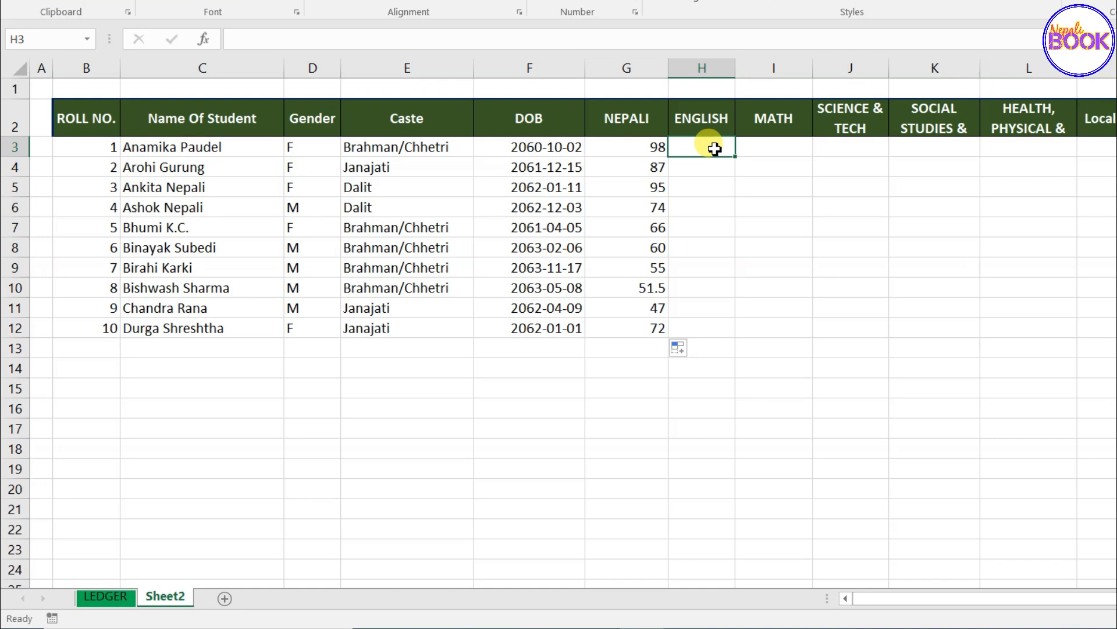
pyautogui.write('=')
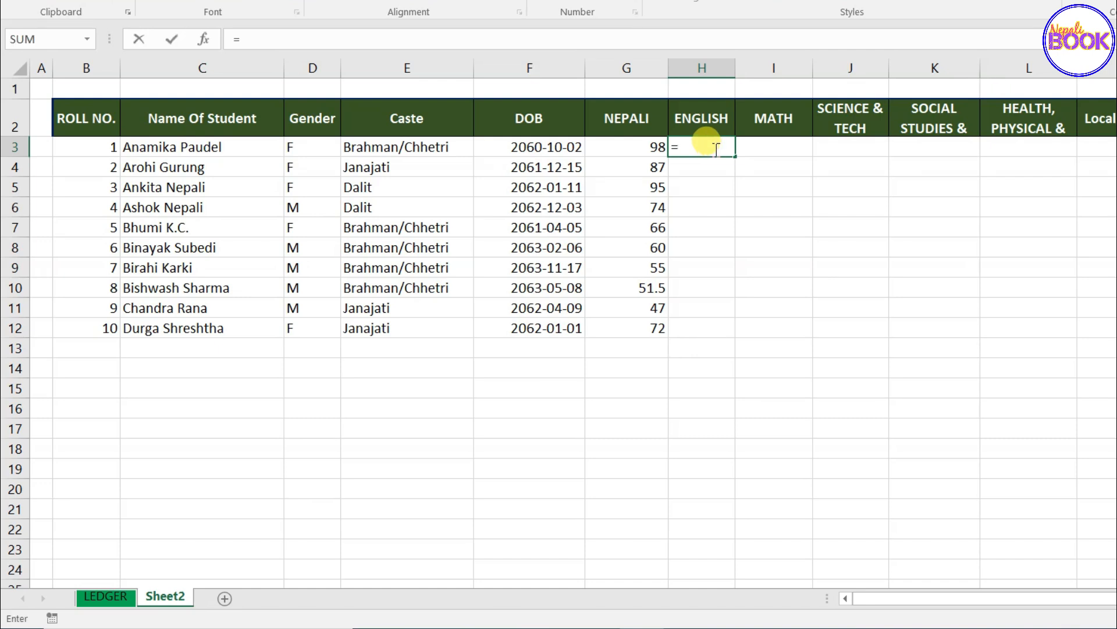
pyautogui.click(108, 596)
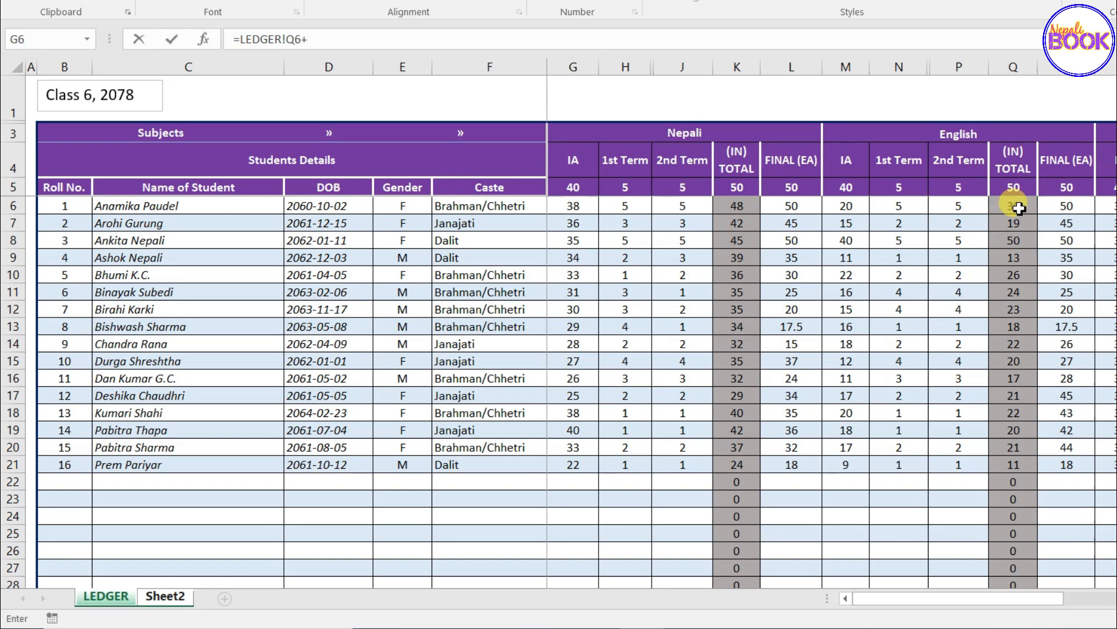
pyautogui.click(1073, 204)
pyautogui.press('Return')
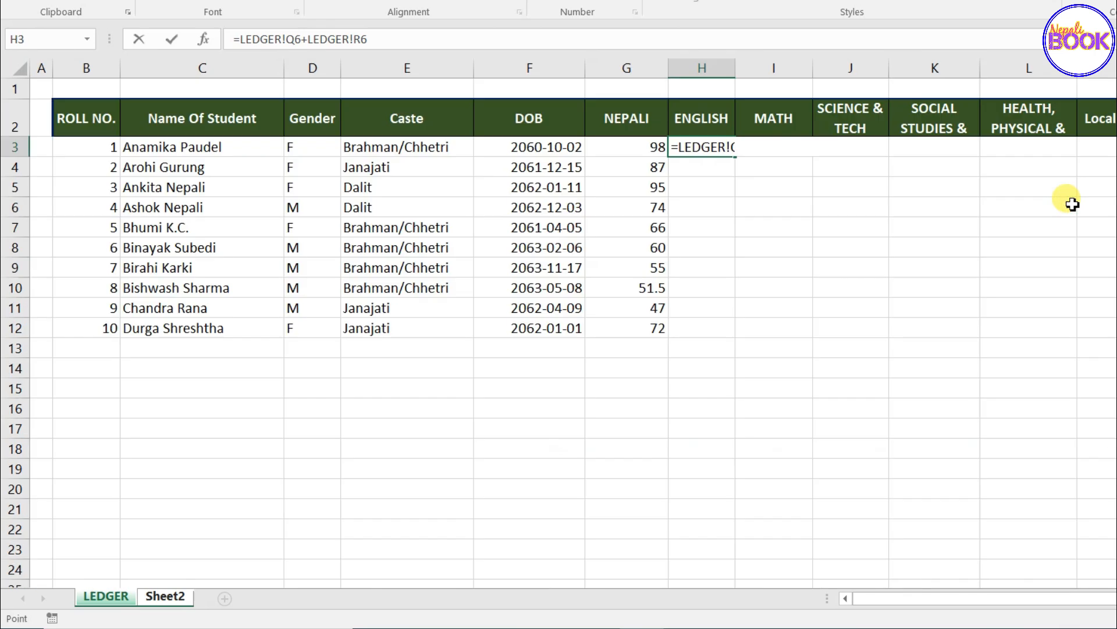
pyautogui.click(718, 144)
pyautogui.moveTo(740, 160); pyautogui.dragTo(742, 331)
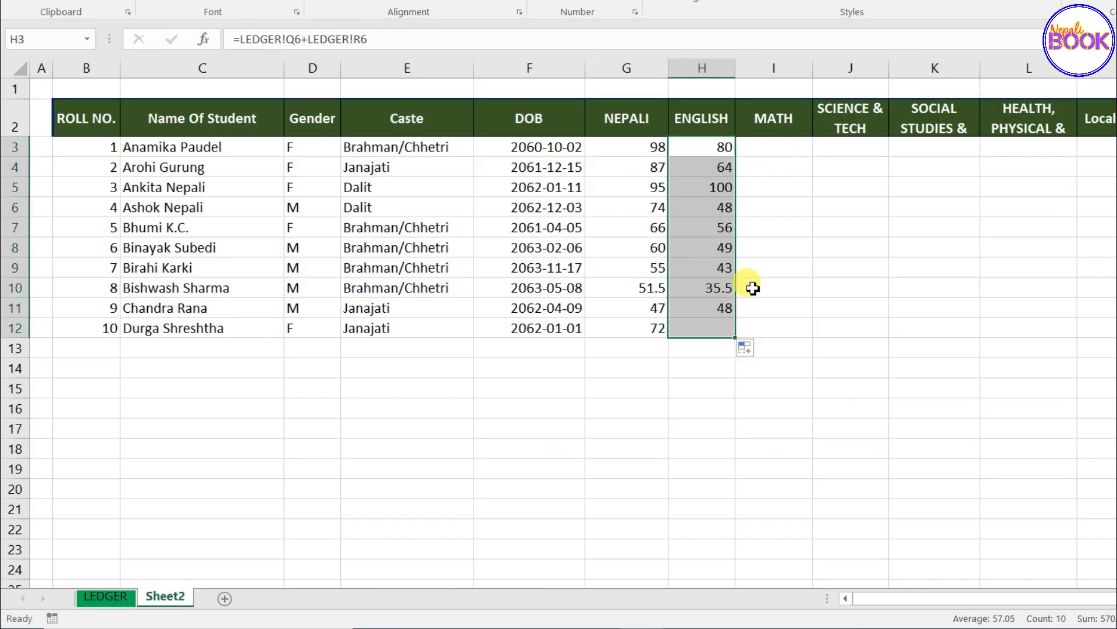
# - Total the first student's Math marks in I3 with =LEDGER!W6+LEDGER!X6 and fill the formula down to I12
pyautogui.click(787, 155)
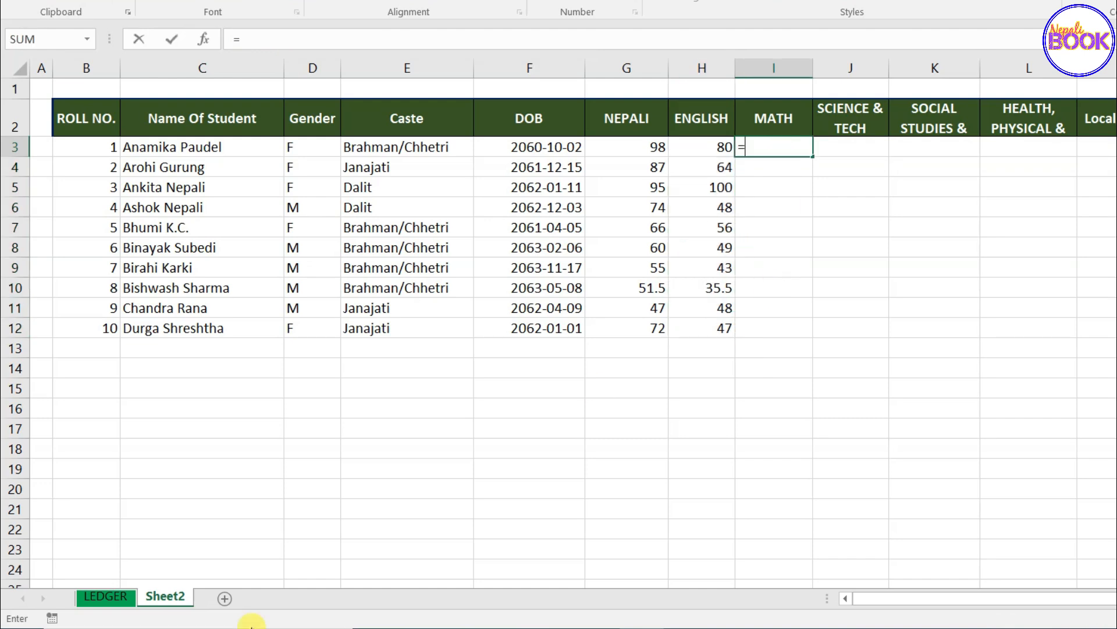
pyautogui.click(103, 596)
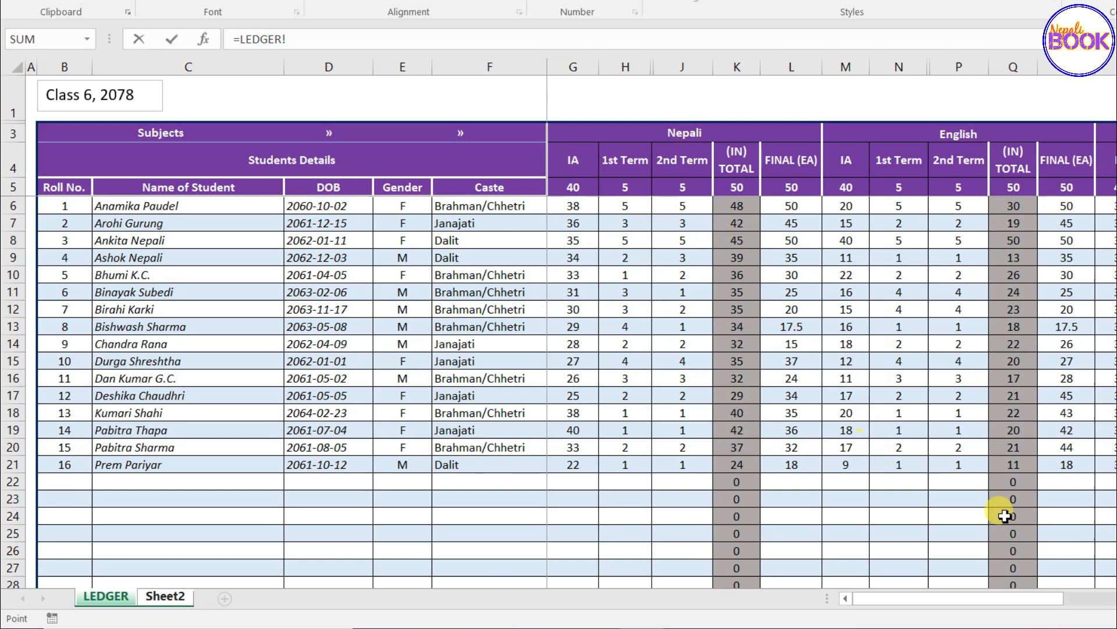
pyautogui.hscroll(6, 832, 332)
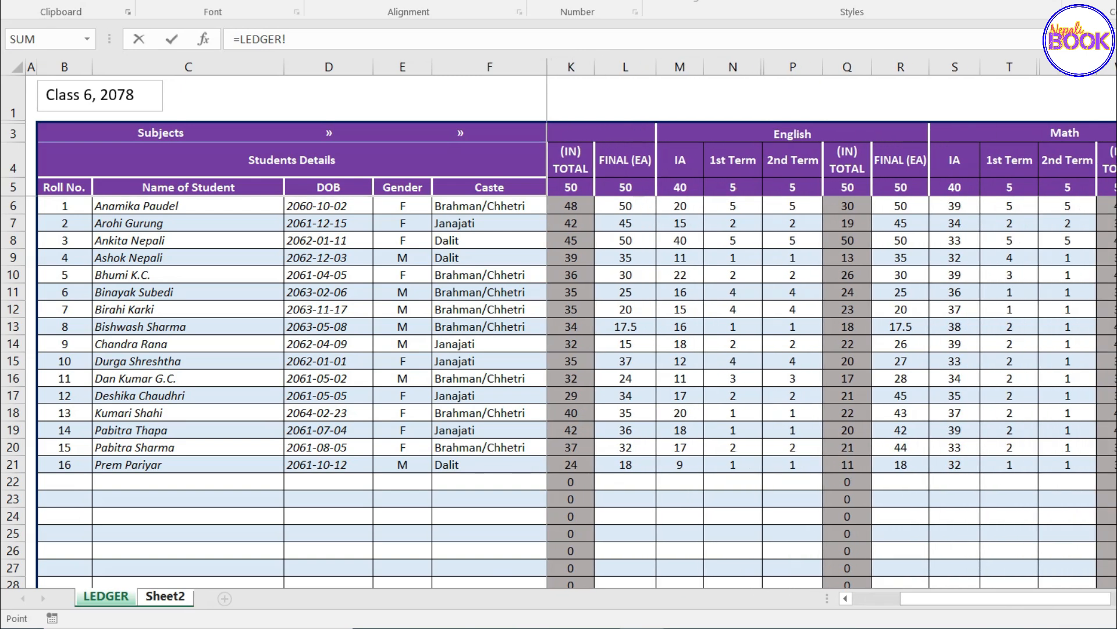
pyautogui.hscroll(4, 735, 199)
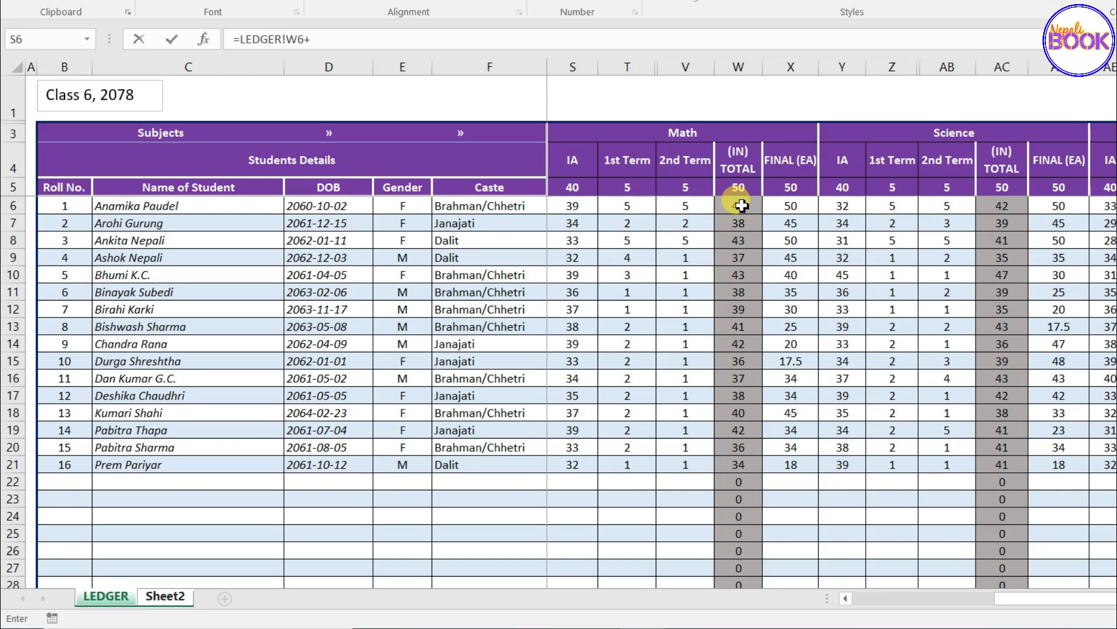
pyautogui.click(796, 206)
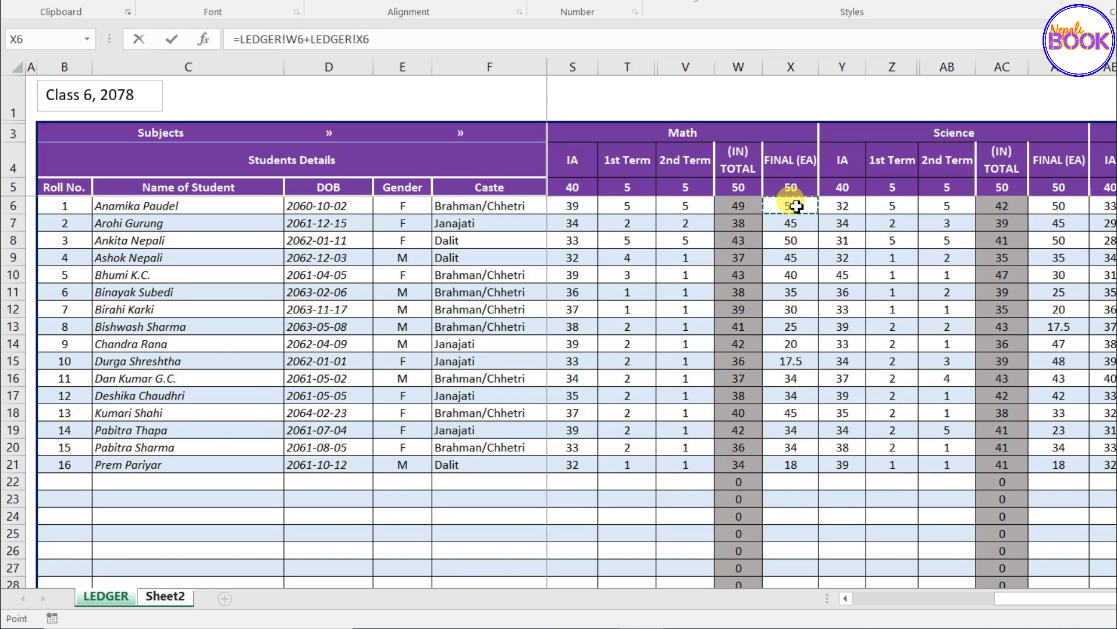
pyautogui.press('Return')
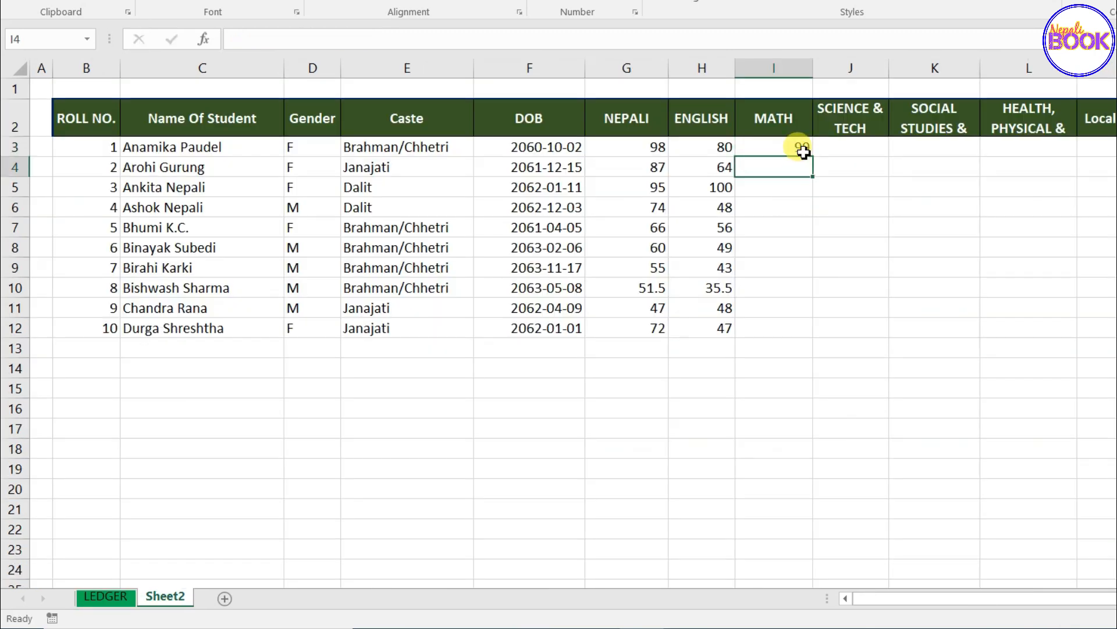
pyautogui.click(801, 149)
pyautogui.moveTo(812, 157); pyautogui.dragTo(814, 321)
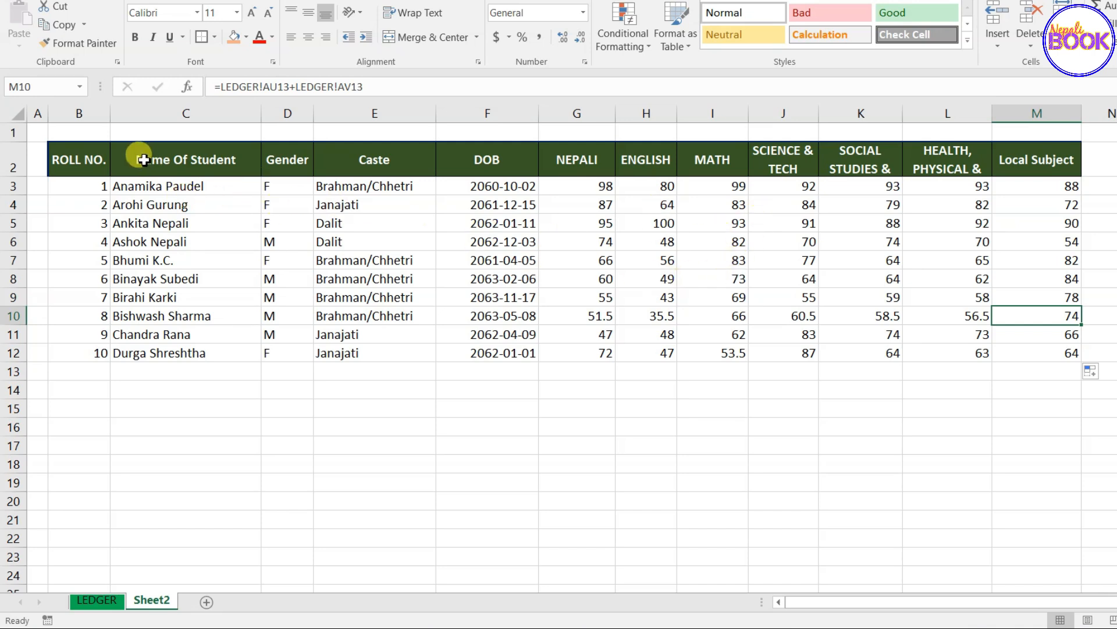
# - Convert the range B2:M12 into a table with headers
pyautogui.moveTo(75, 154); pyautogui.dragTo(1042, 360)
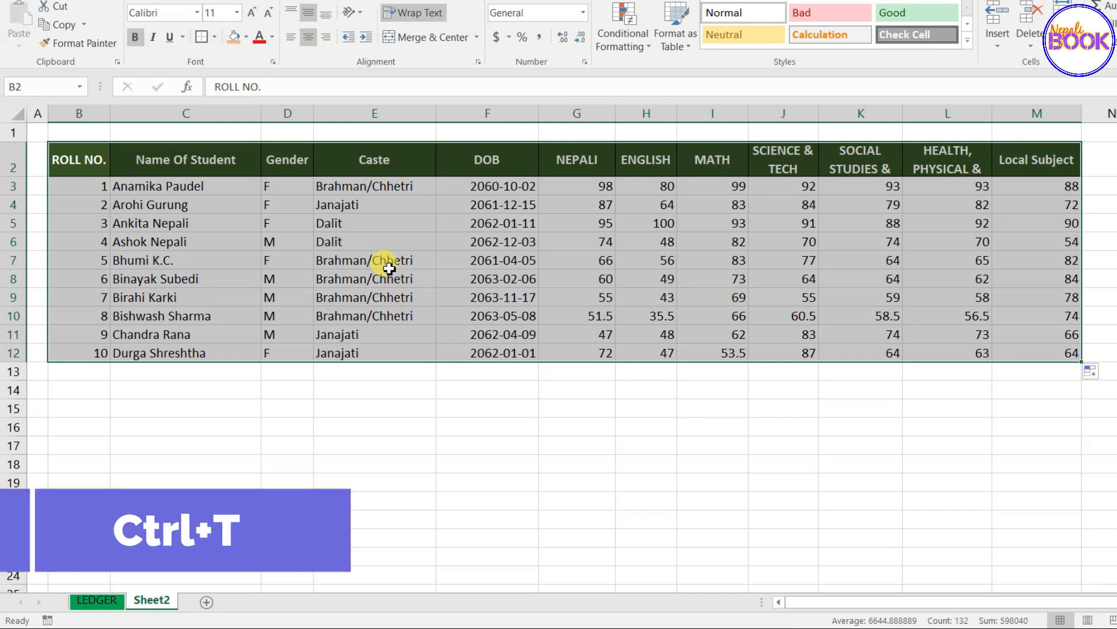
pyautogui.hotkey('ctrl', 't')
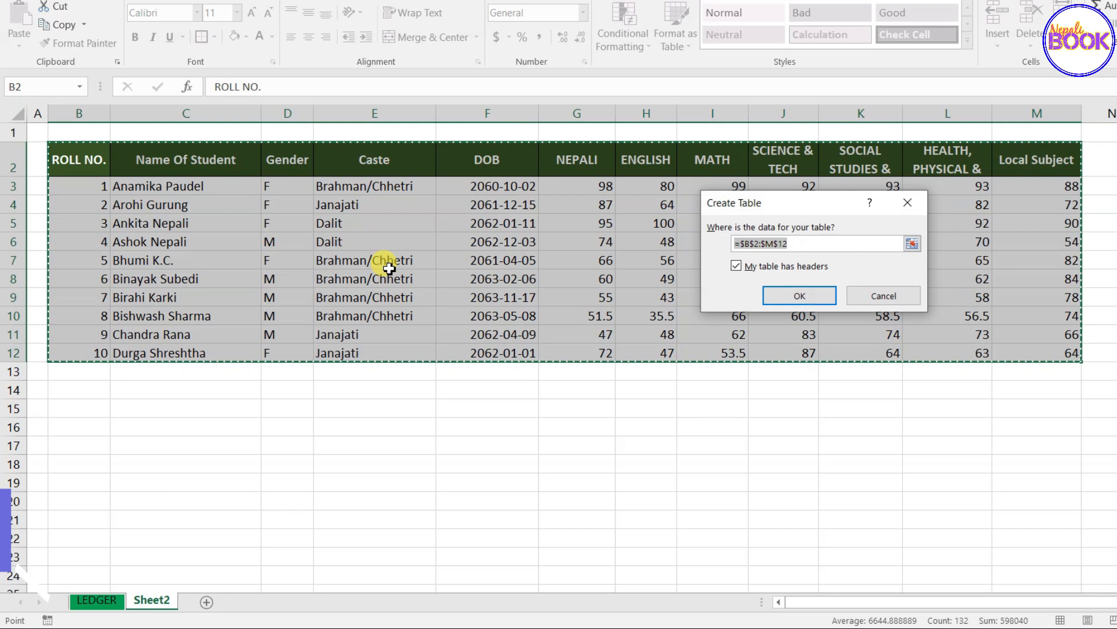
pyautogui.moveTo(781, 204); pyautogui.dragTo(685, 195)
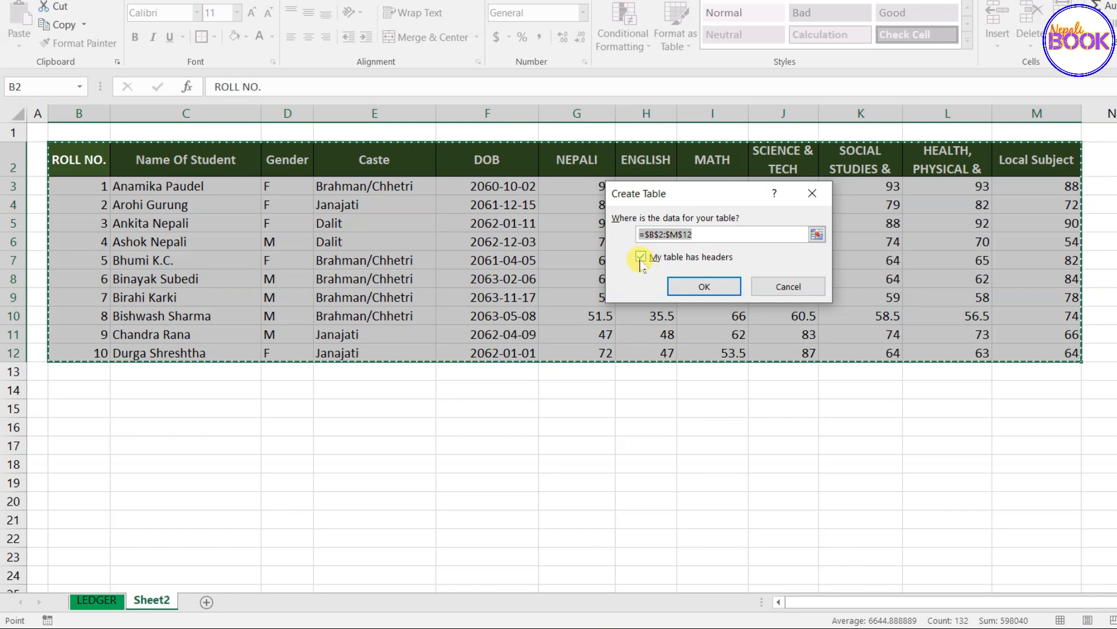
pyautogui.click(704, 285)
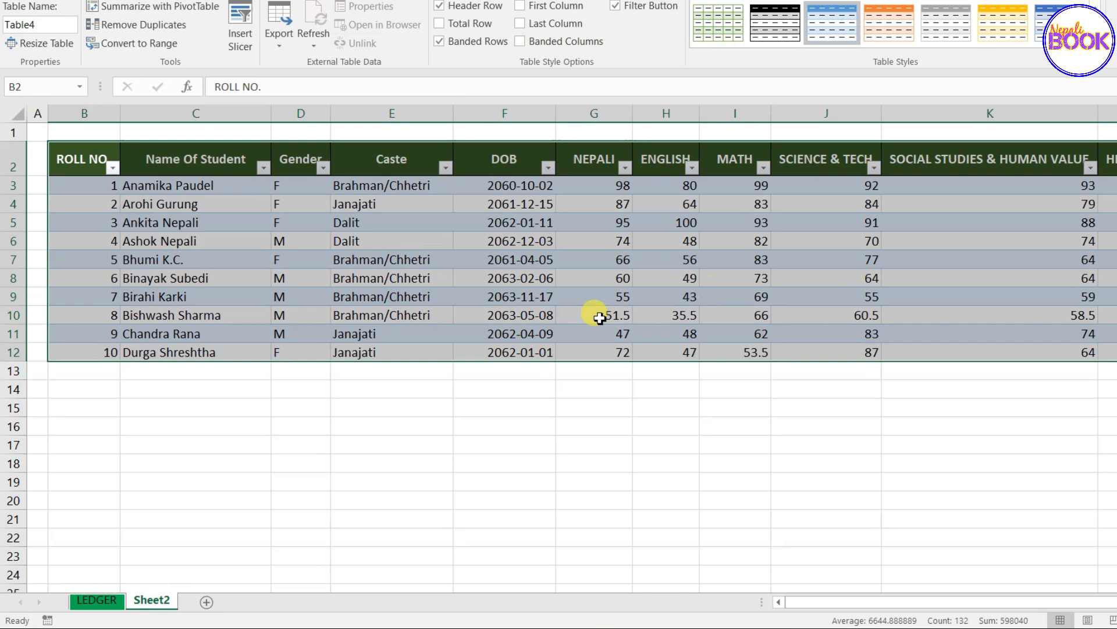
# - Narrow the Science & Tech, Social Studies and Health columns (J, K and L) so their headings wrap onto two lines
pyautogui.moveTo(873, 605); pyautogui.dragTo(880, 608)
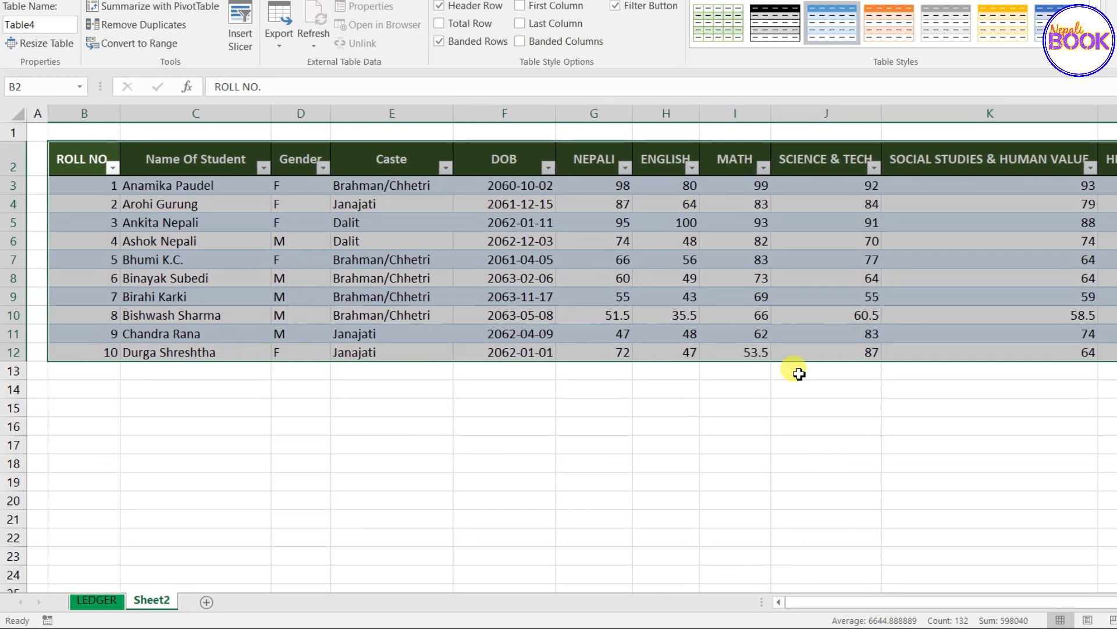
pyautogui.click(917, 238)
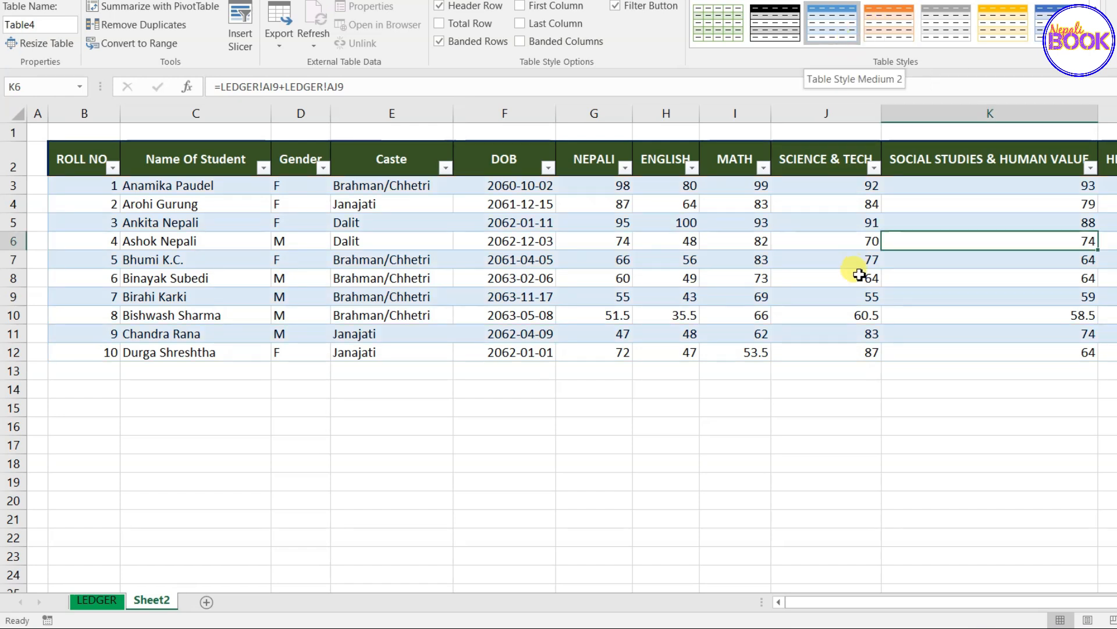
pyautogui.moveTo(882, 116); pyautogui.dragTo(842, 115)
pyautogui.moveTo(1058, 115); pyautogui.dragTo(950, 115)
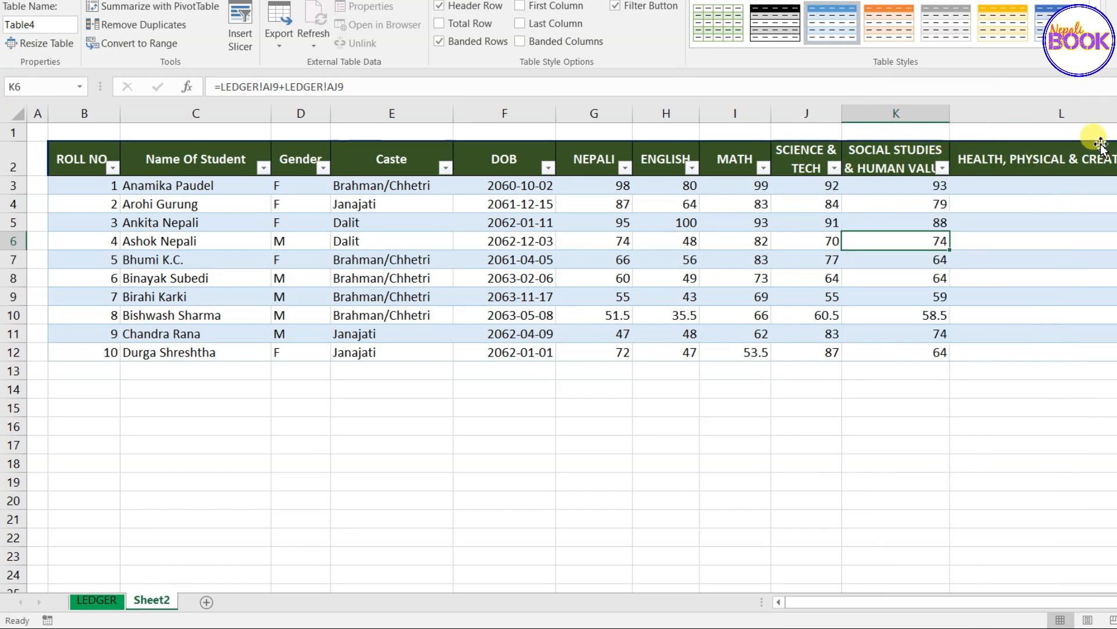
pyautogui.moveTo(1115, 116); pyautogui.dragTo(1042, 115)
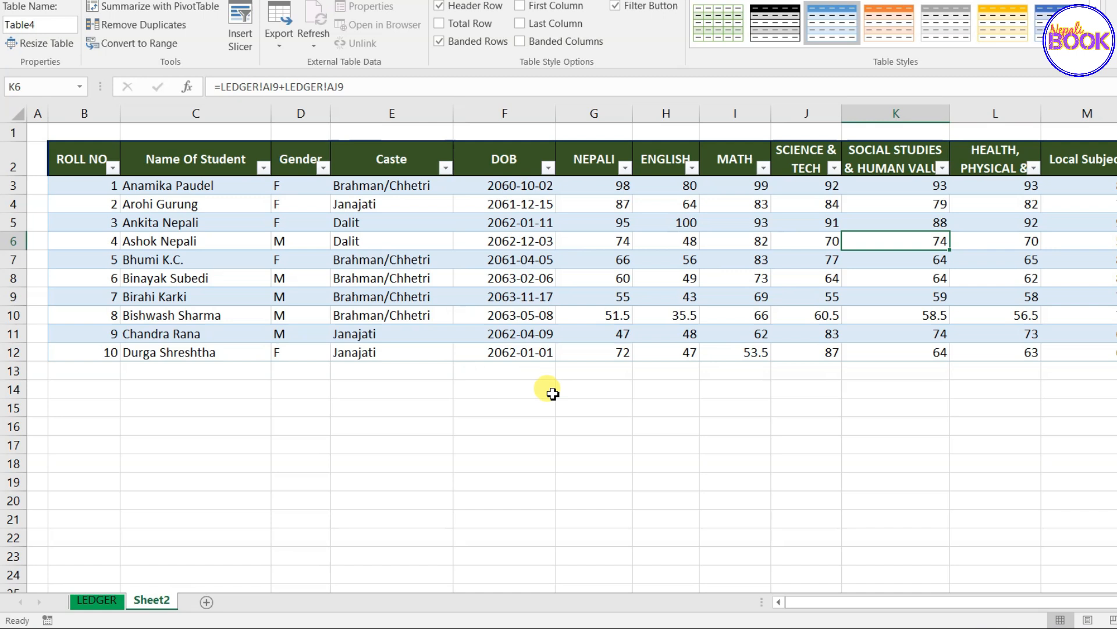
pyautogui.click(608, 370)
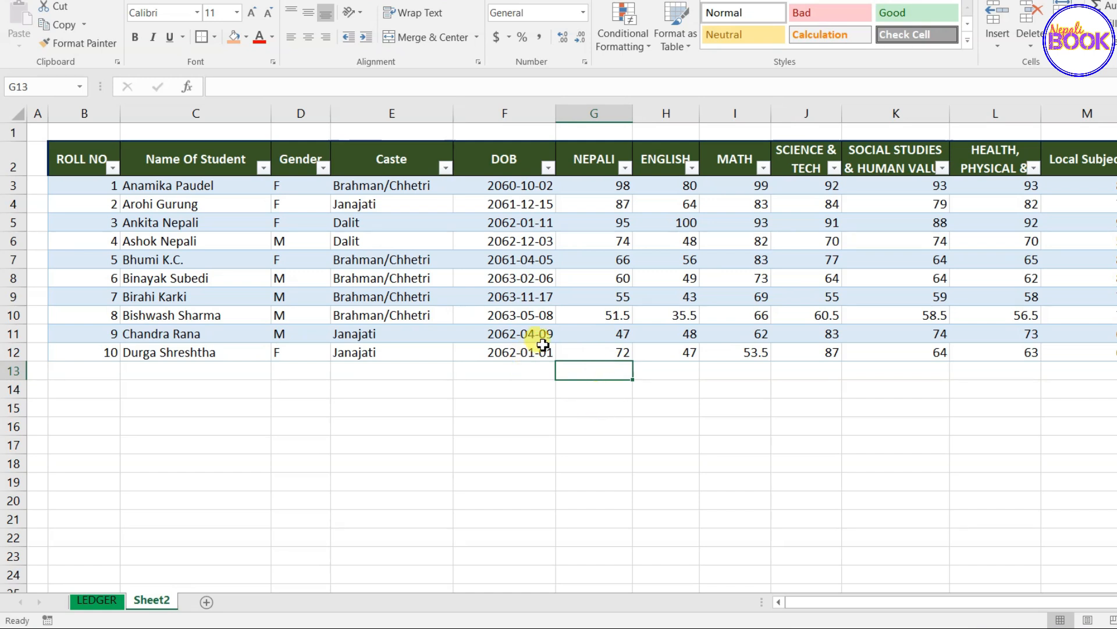
pyautogui.click(592, 338)
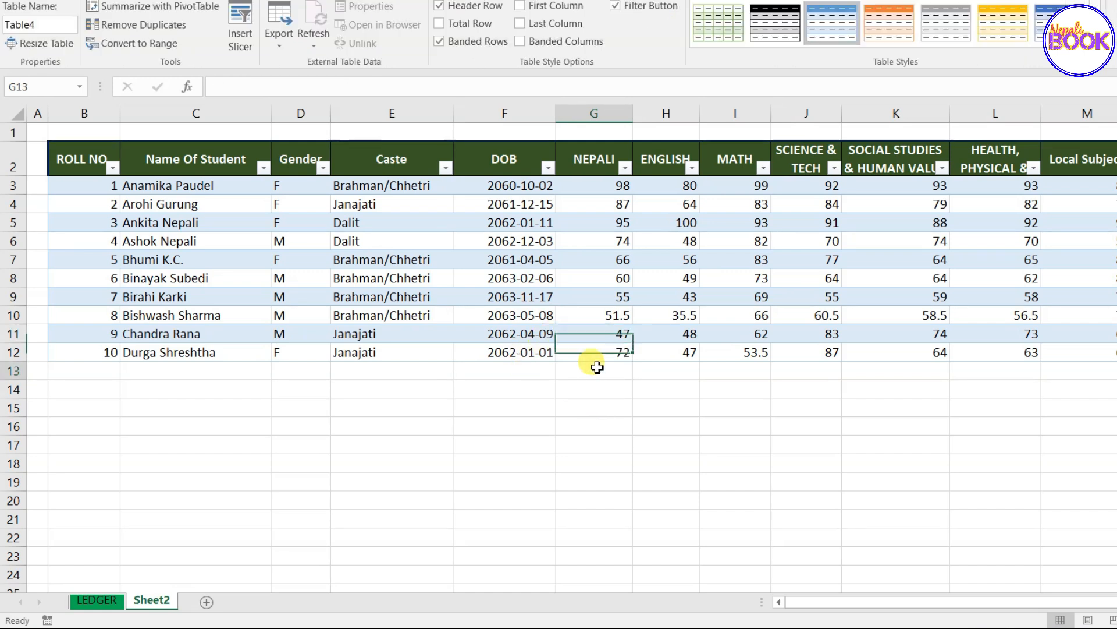
pyautogui.click(592, 367)
pyautogui.click(602, 351)
# - Average the Nepali marks in G13 below the table with =SUBTOTAL(101,Table4[NEPALI])
pyautogui.click(603, 368)
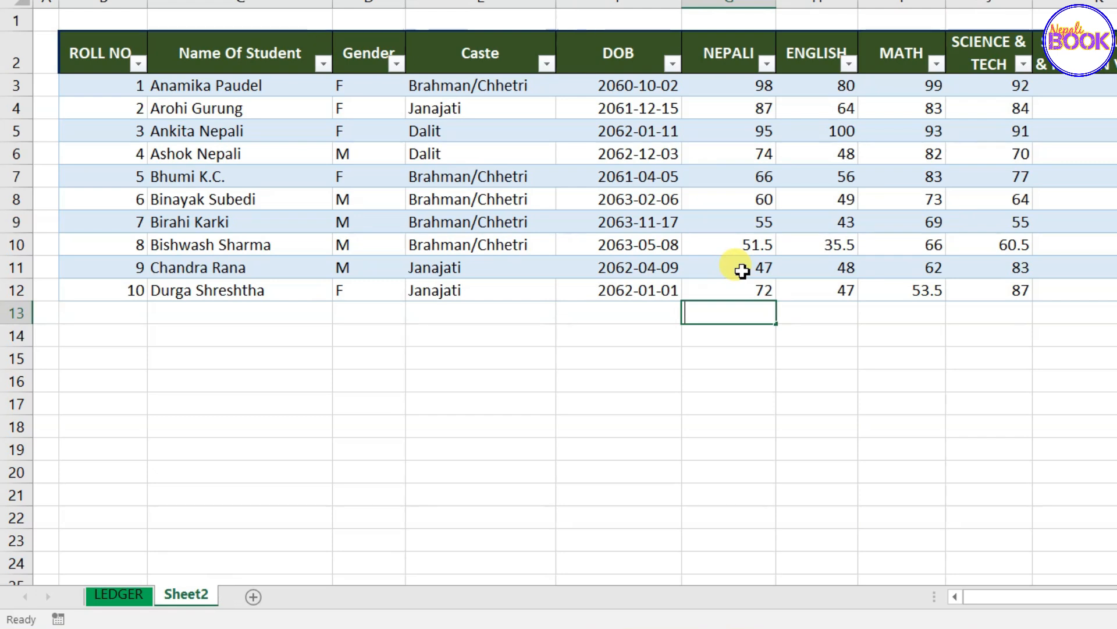
pyautogui.write('=su')
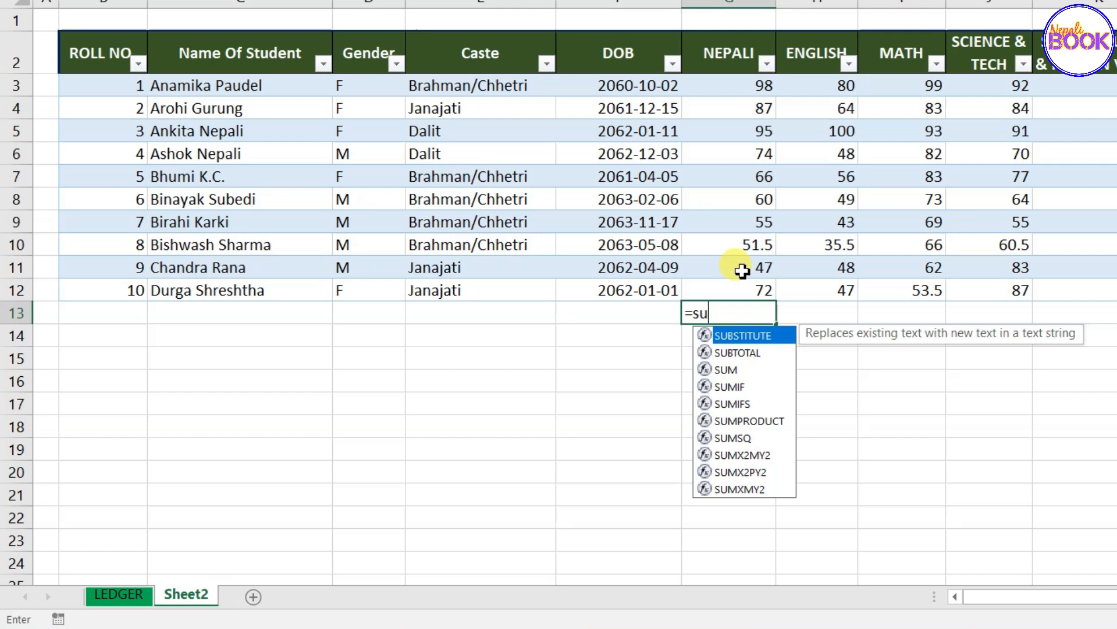
pyautogui.write('b')
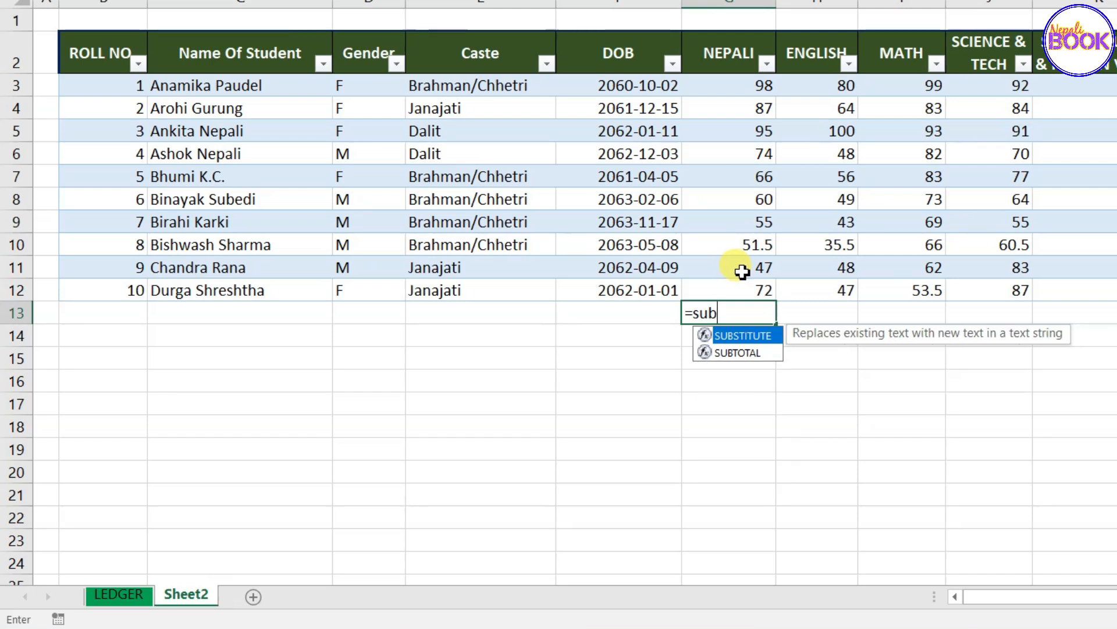
pyautogui.click(738, 353)
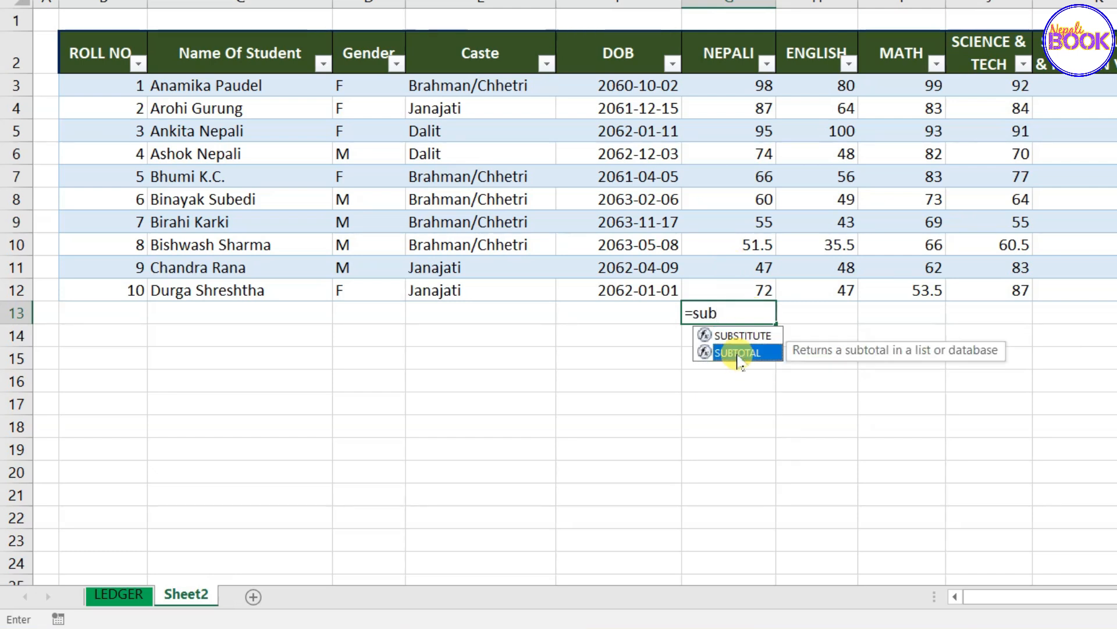
pyautogui.doubleClick(738, 353)
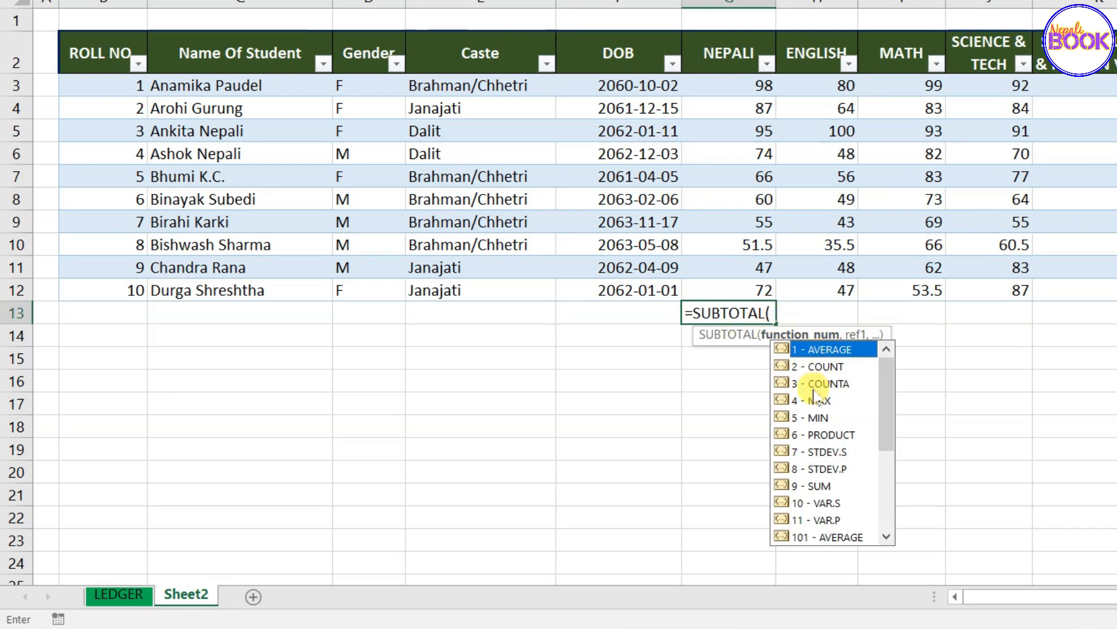
pyautogui.moveTo(889, 390); pyautogui.dragTo(888, 453)
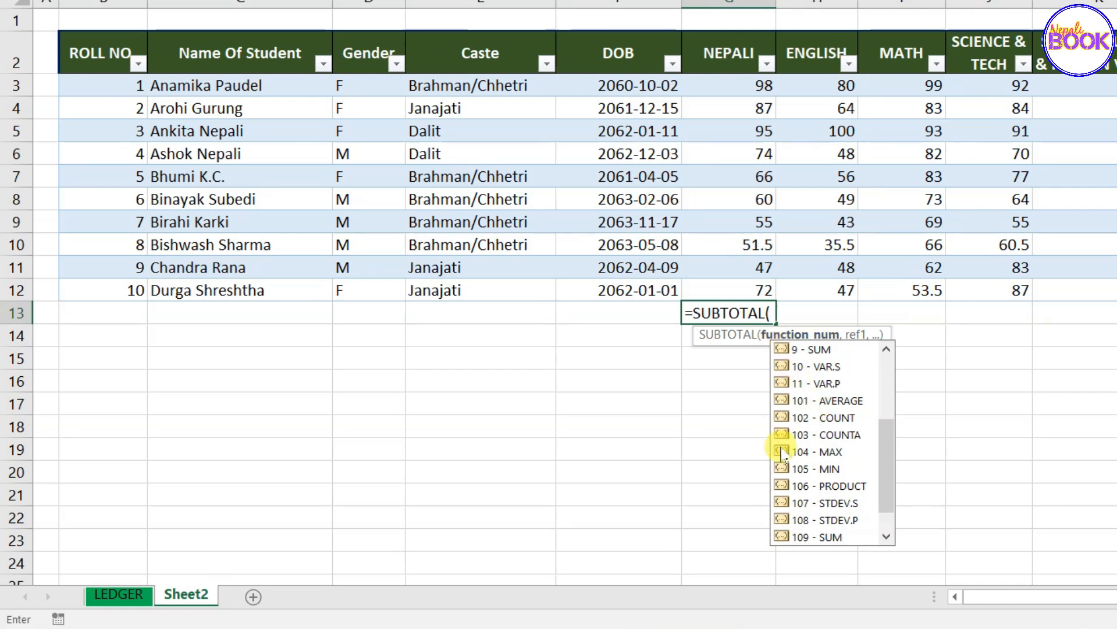
pyautogui.scroll(3, 782, 452)
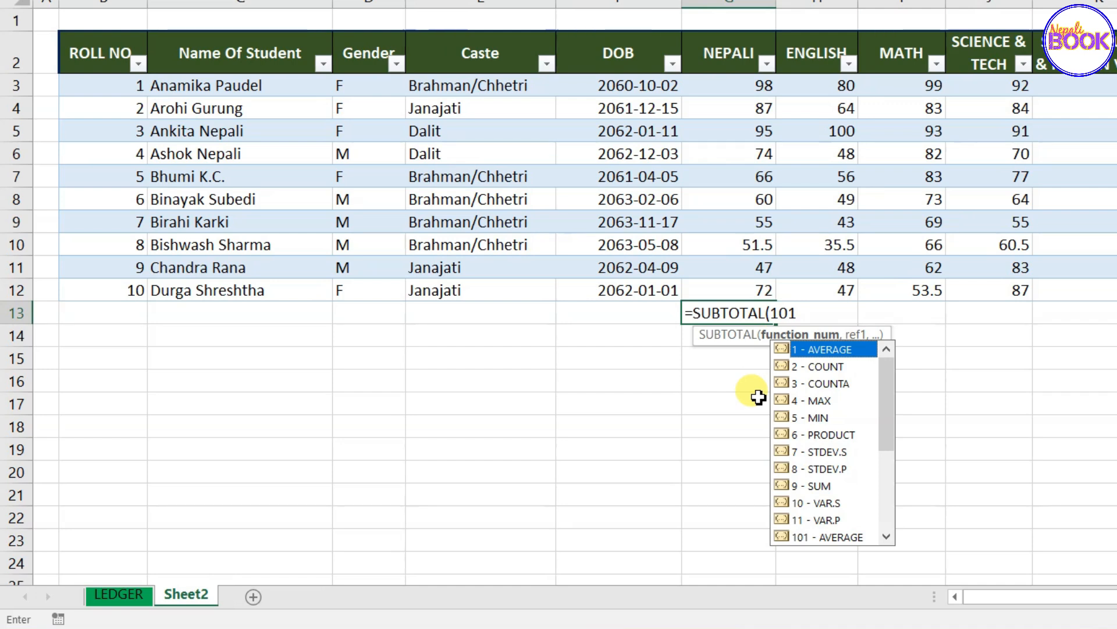
pyautogui.write(',')
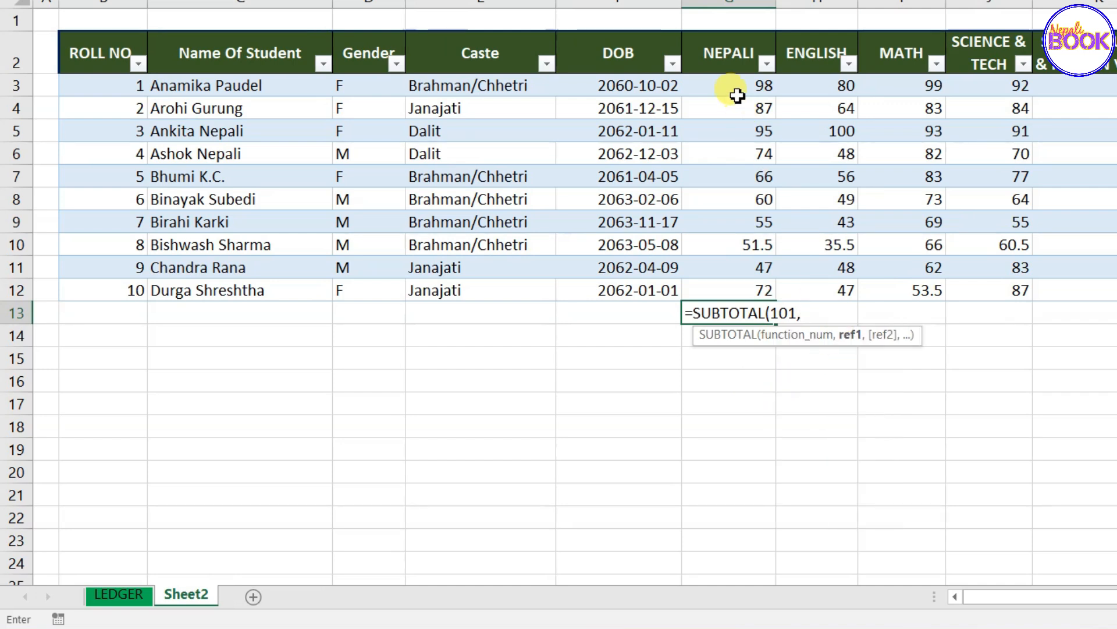
pyautogui.moveTo(737, 85); pyautogui.dragTo(737, 291)
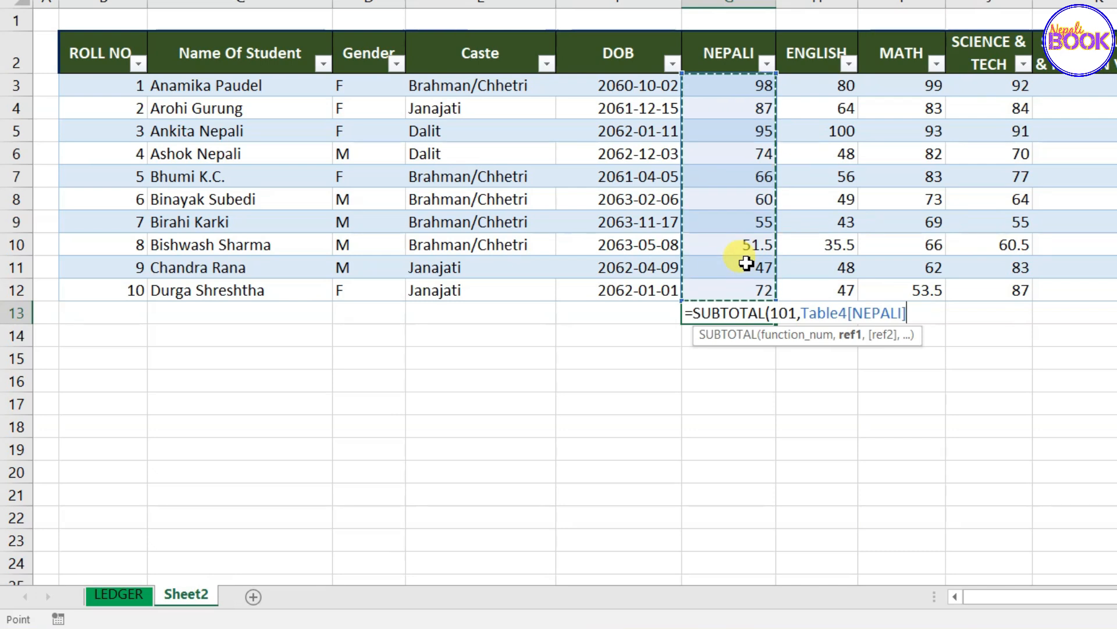
pyautogui.write(')')
pyautogui.press('Return')
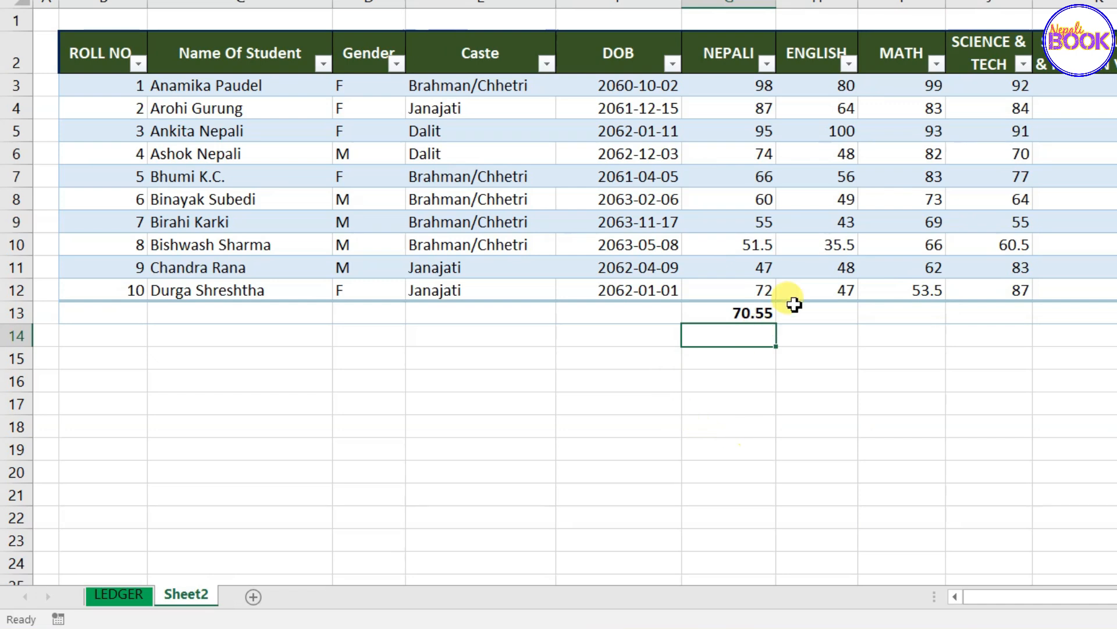
# - Average the English marks in H13 below the table with =SUBTOTAL(101,[ENGLISH])
pyautogui.click(753, 313)
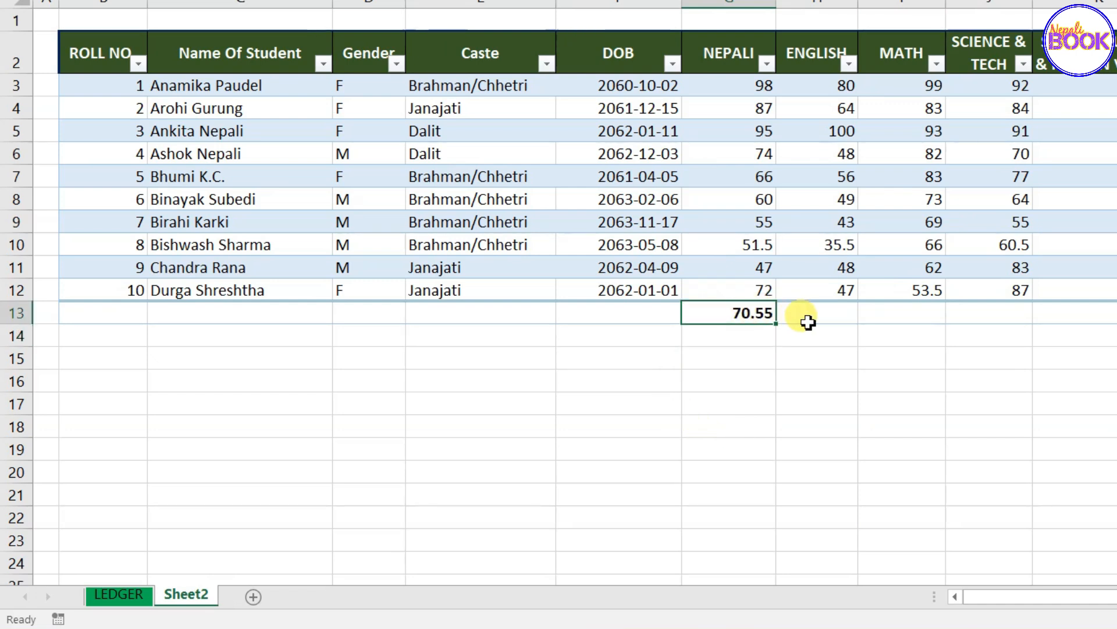
pyautogui.hotkey('ctrl', 'c')
pyautogui.click(844, 315)
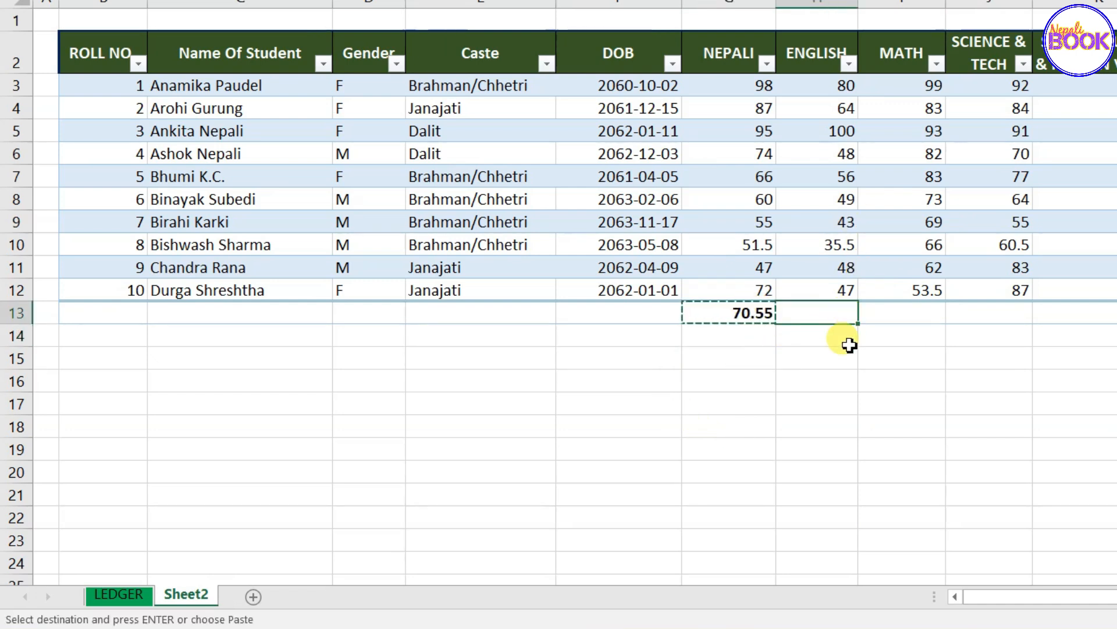
pyautogui.write('=')
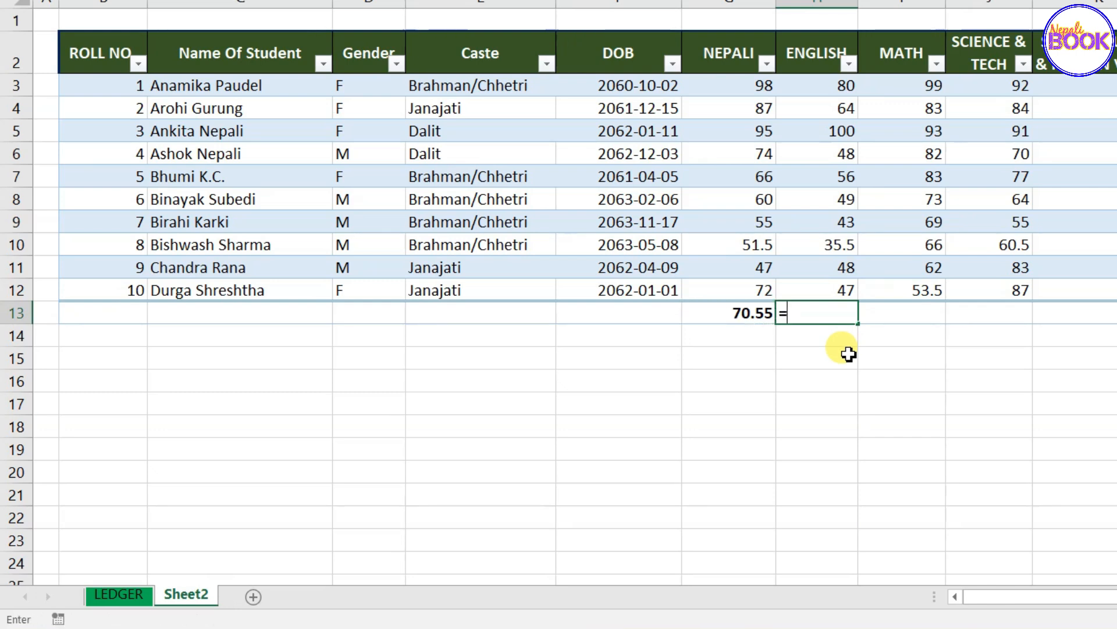
pyautogui.write('su')
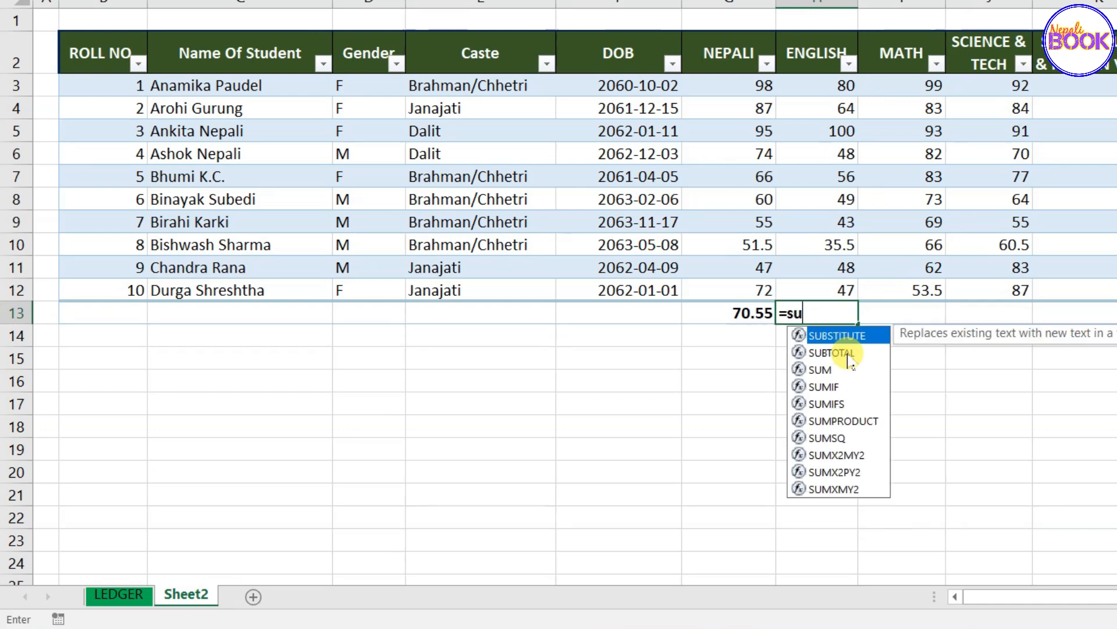
pyautogui.write('b')
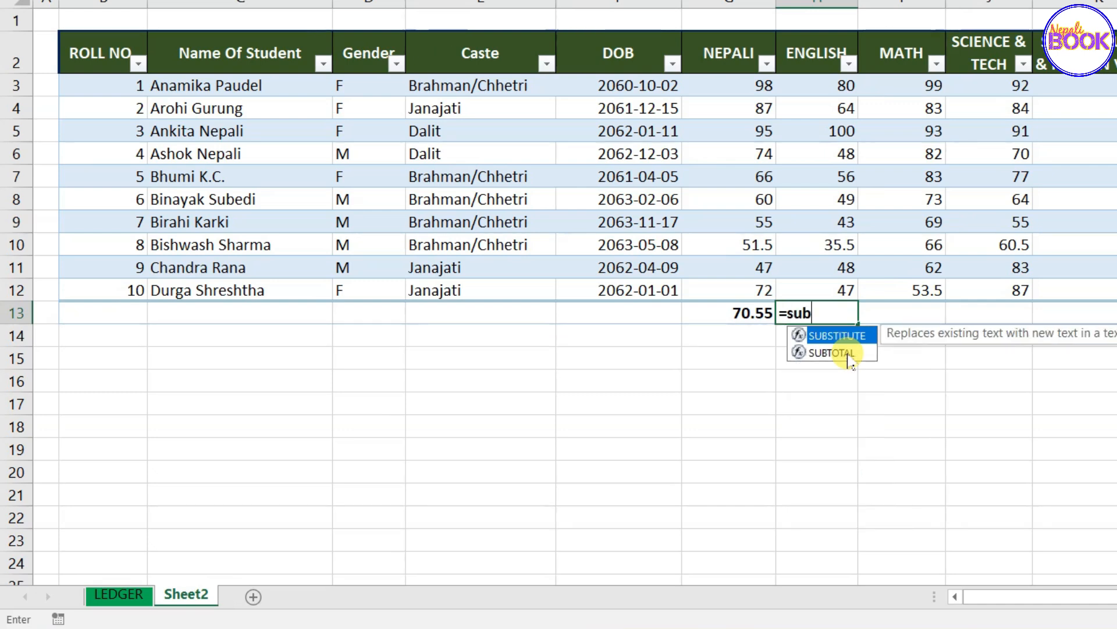
pyautogui.doubleClick(848, 353)
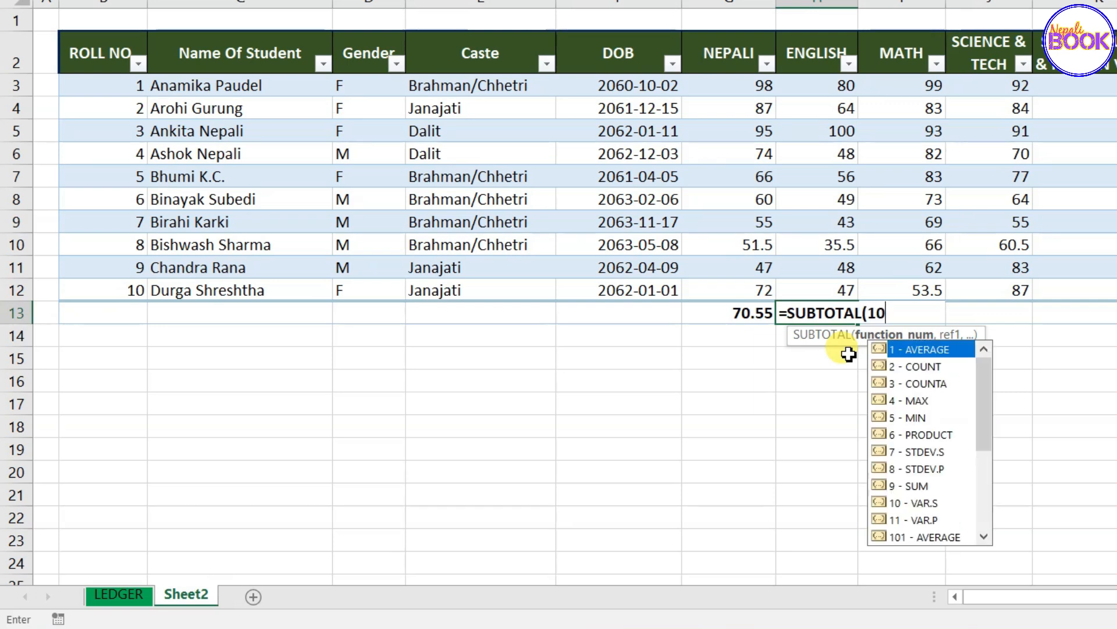
pyautogui.write('101,')
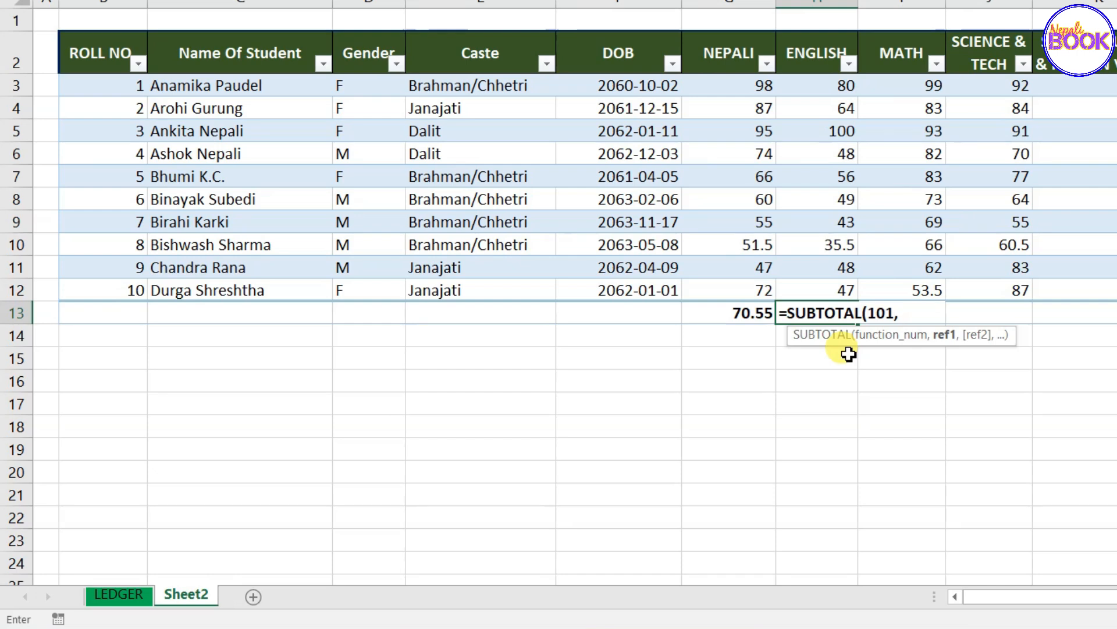
pyautogui.click(833, 86)
pyautogui.moveTo(833, 85); pyautogui.dragTo(840, 290)
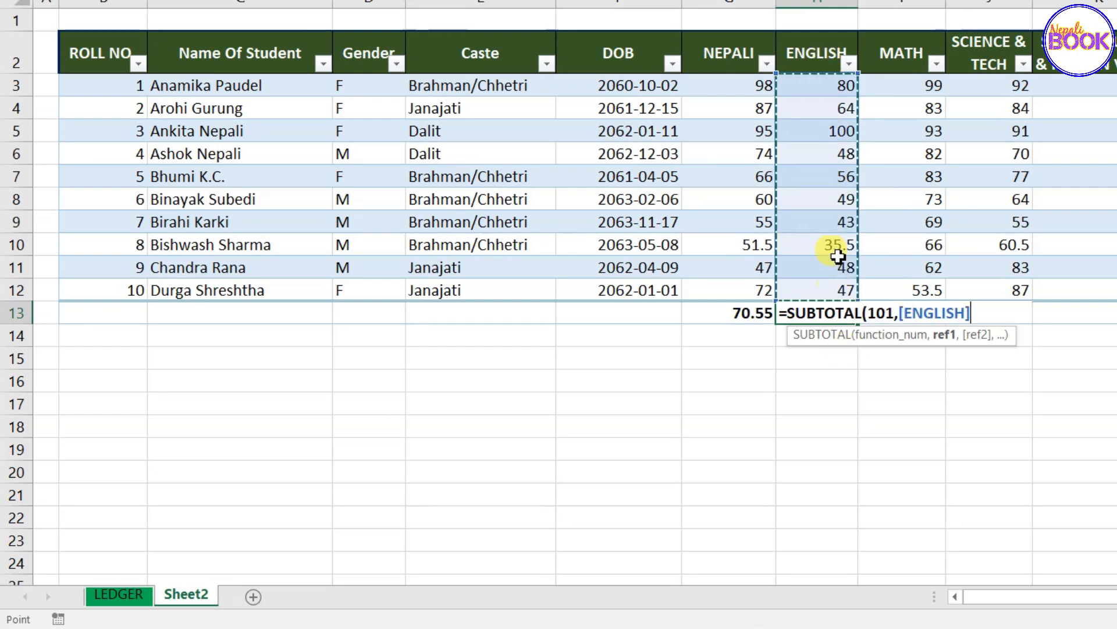
pyautogui.write(')')
pyautogui.press('Return')
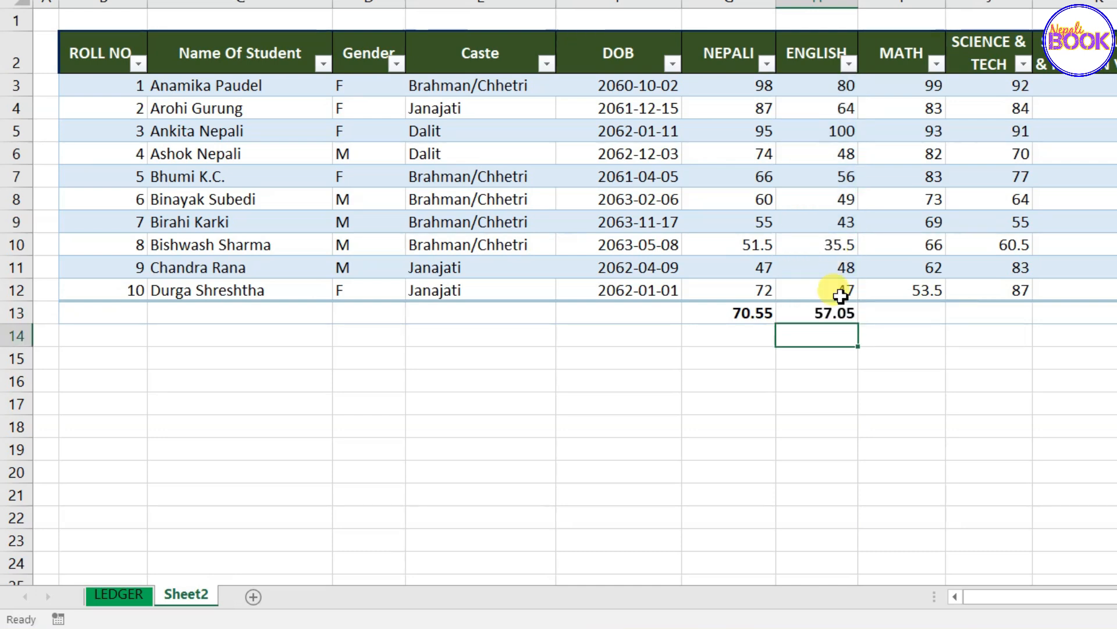
# - Average the Math, Science & Tech, Social Studies, Health and Local Subject marks in I13:M13, using SUBTOTAL with function 101 on each column
pyautogui.click(820, 313)
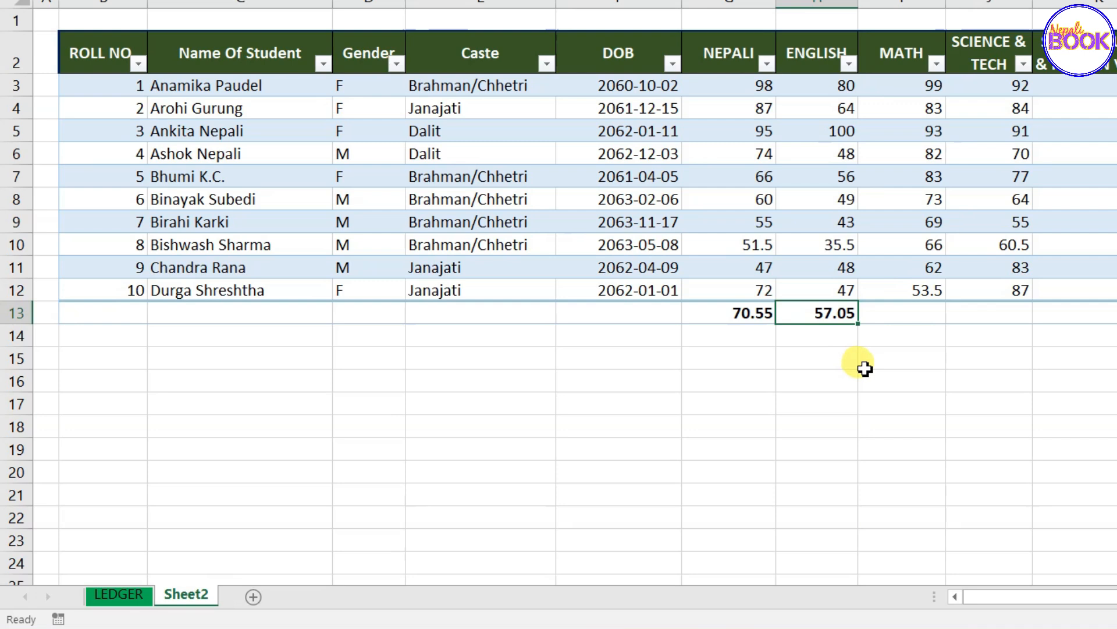
pyautogui.click(921, 315)
pyautogui.write('=sub')
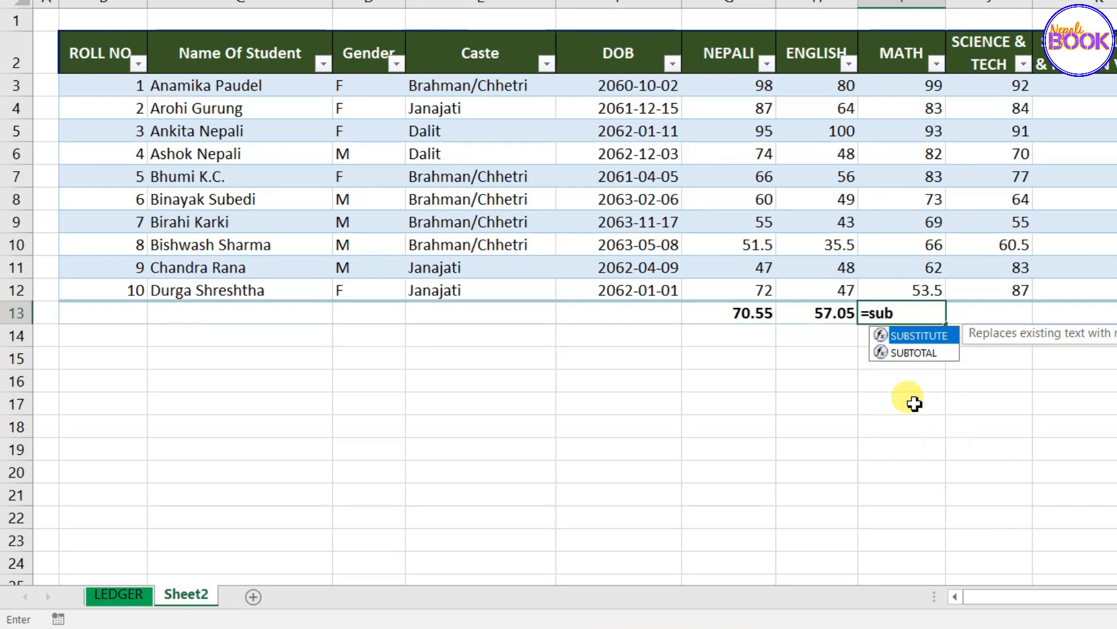
pyautogui.press('Down')
pyautogui.press('Tab')
pyautogui.write('101,')
pyautogui.moveTo(923, 86); pyautogui.dragTo(923, 285)
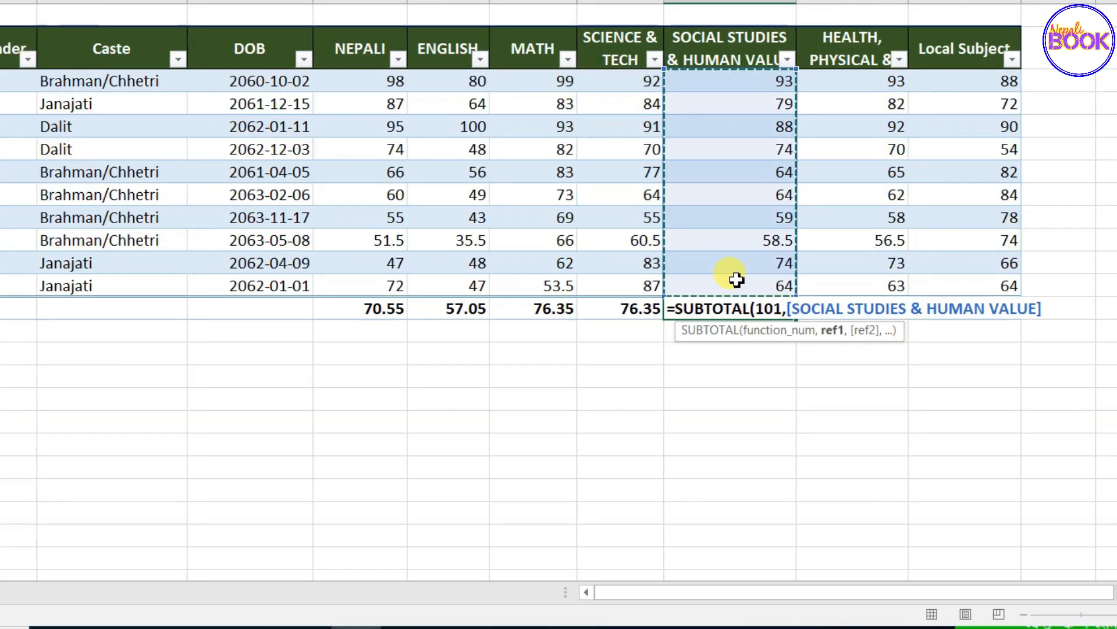
pyautogui.write(')')
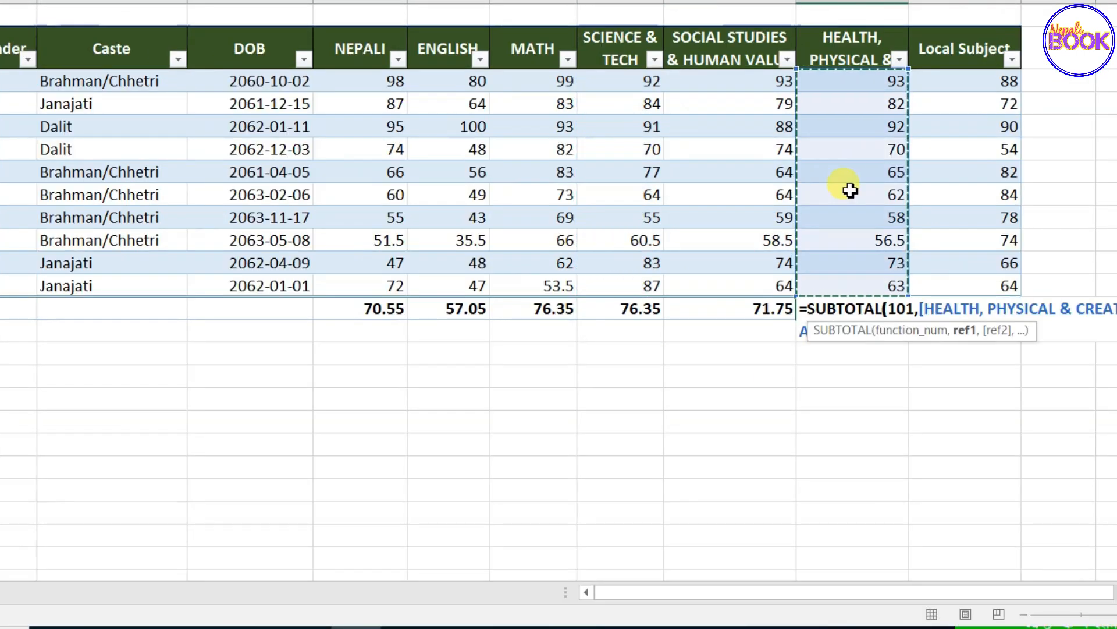
pyautogui.write(')')
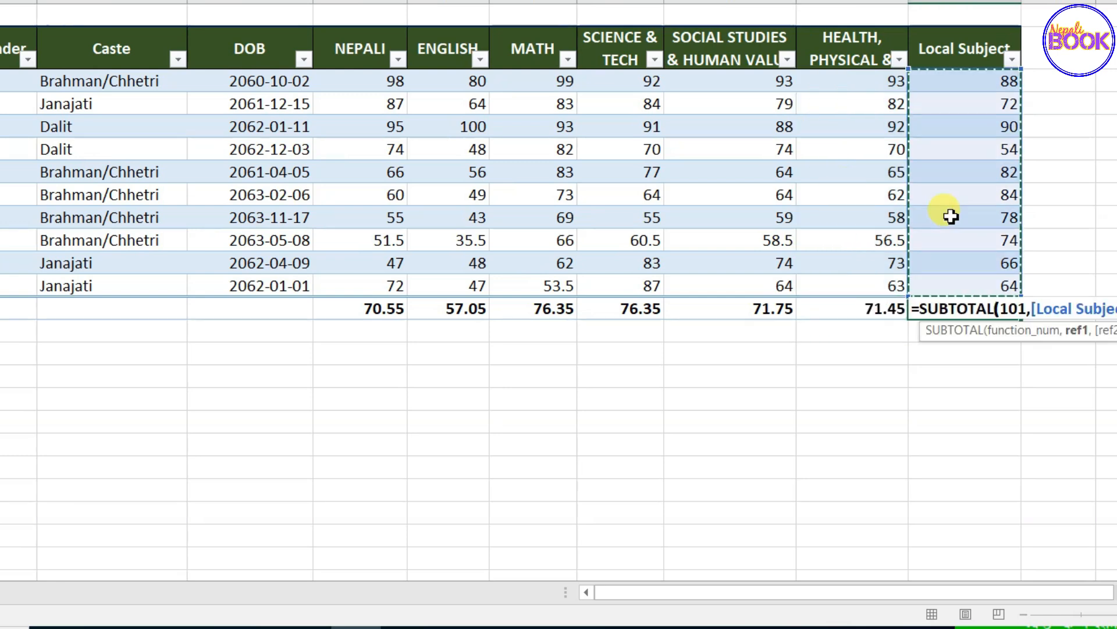
pyautogui.write(')')
pyautogui.press('Return')
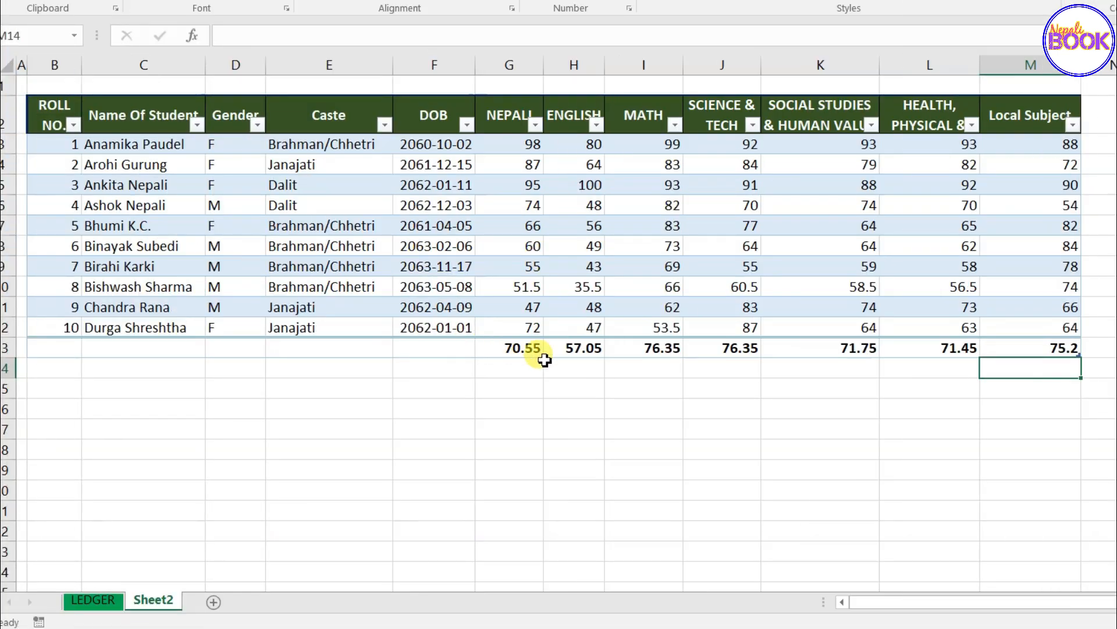
# - Compare the average of the Nepali marks in G3:G12 with the SUBTOTAL formula in G13
pyautogui.click(568, 384)
pyautogui.moveTo(507, 143); pyautogui.dragTo(521, 331)
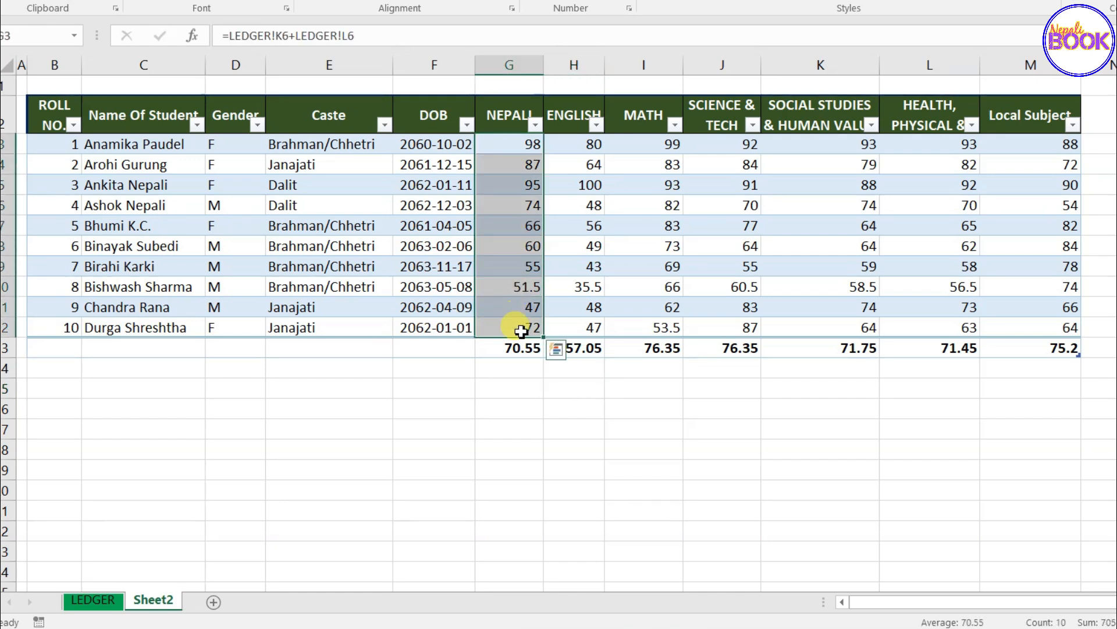
pyautogui.click(516, 348)
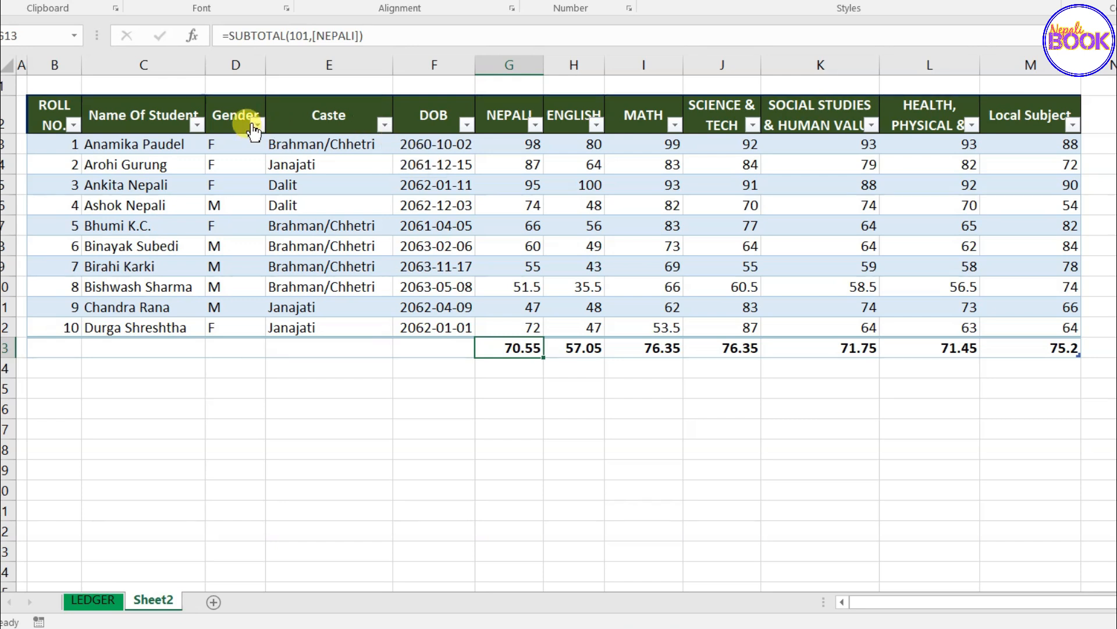
# - Filter the table's Gender column to show only F
pyautogui.click(256, 125)
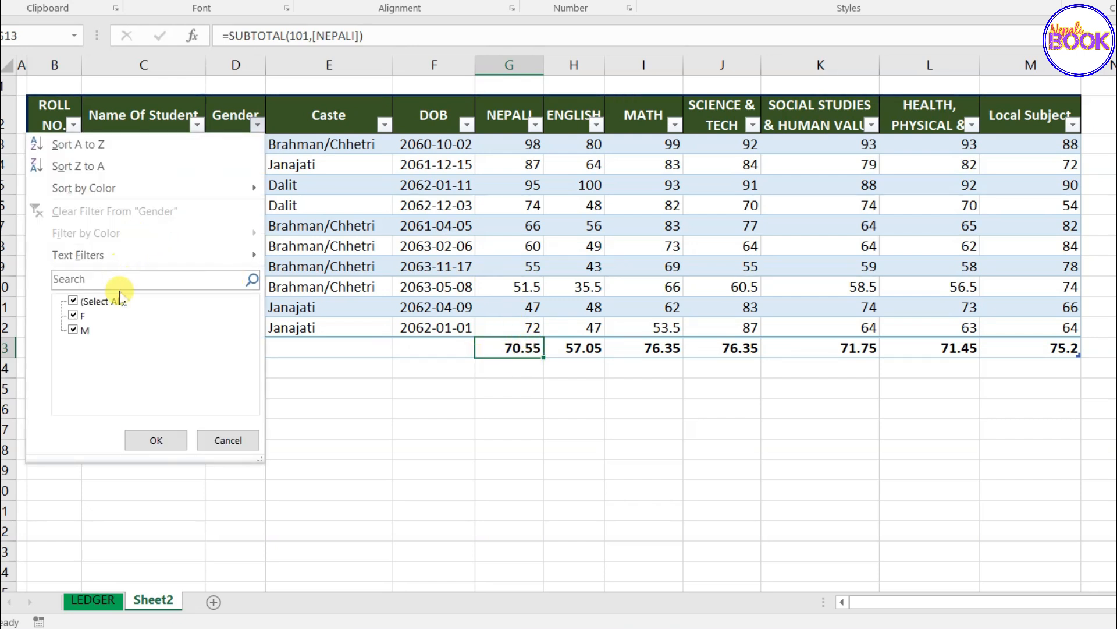
pyautogui.click(76, 302)
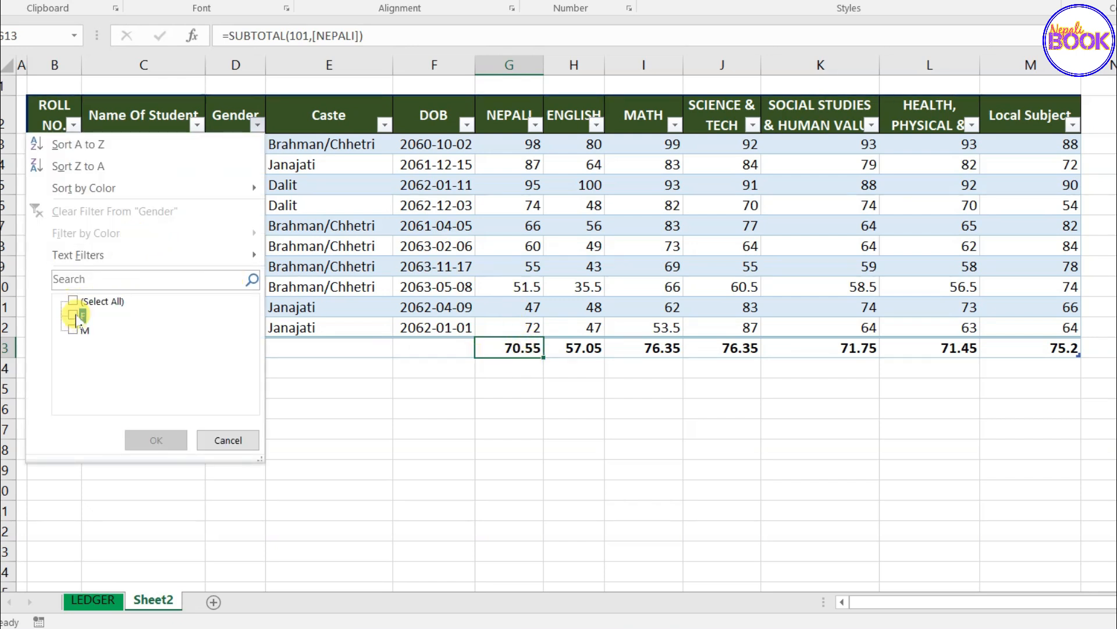
pyautogui.click(76, 316)
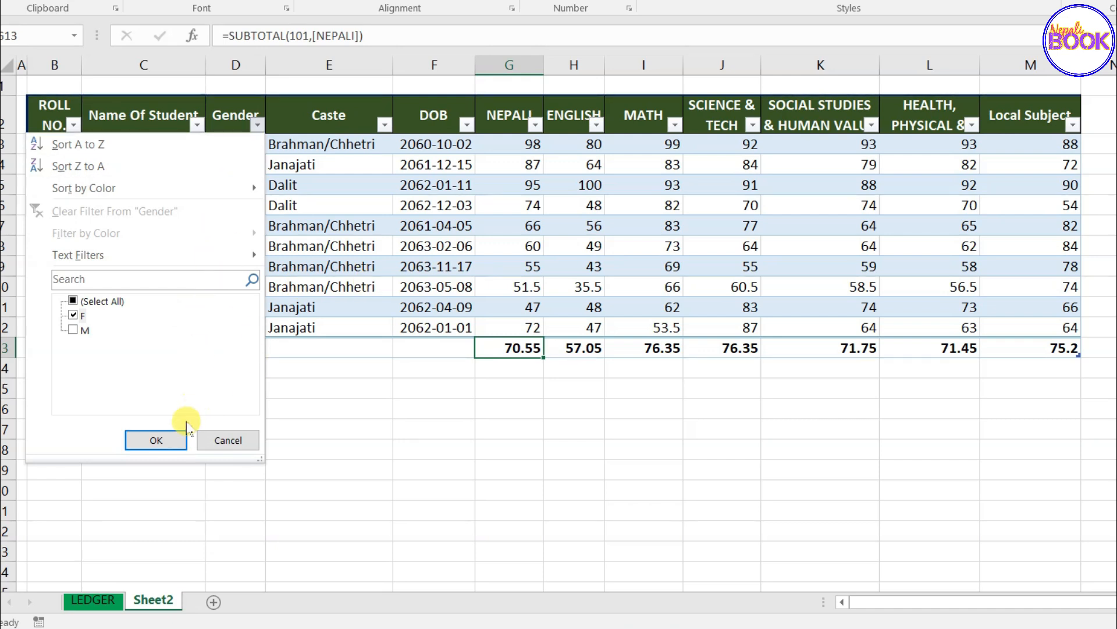
pyautogui.click(155, 439)
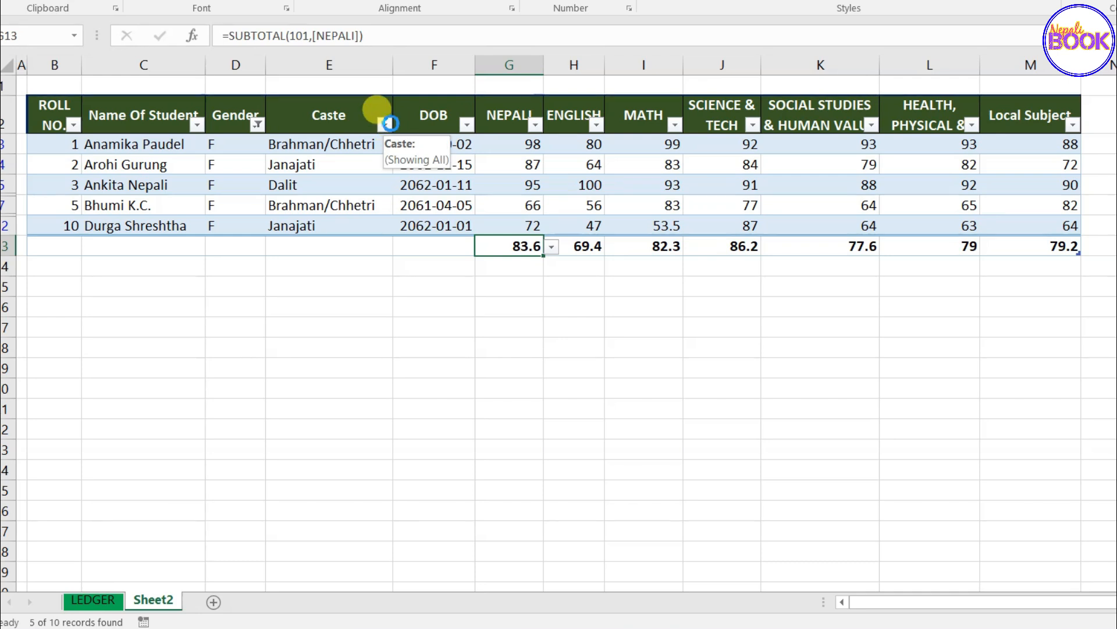
# - Filter the table's Caste column to show only Dalit
pyautogui.click(385, 124)
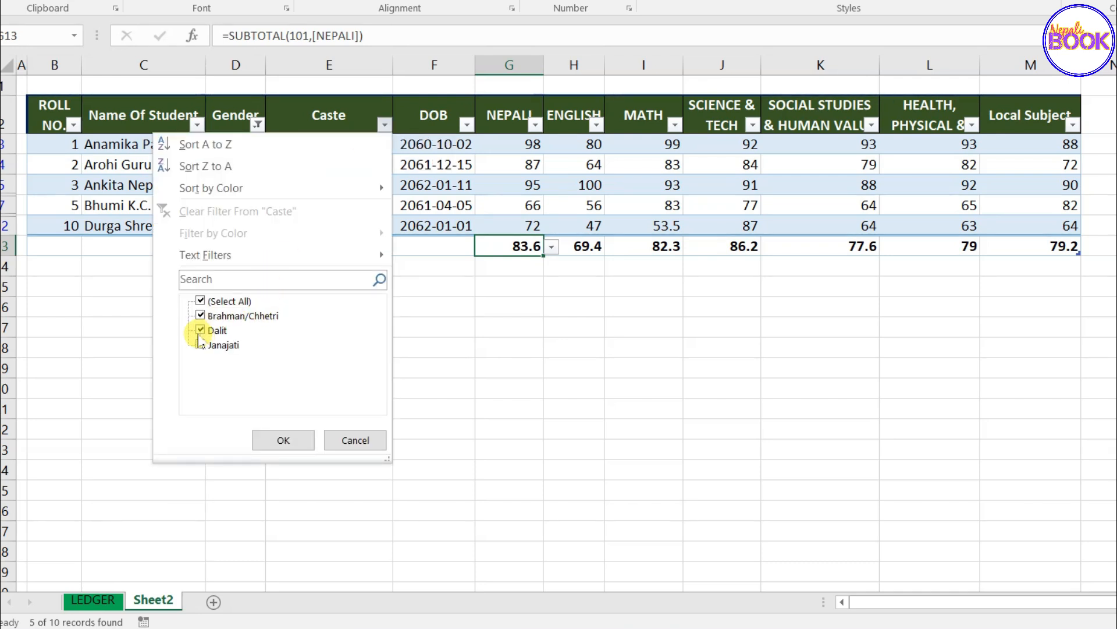
pyautogui.click(202, 316)
pyautogui.click(201, 345)
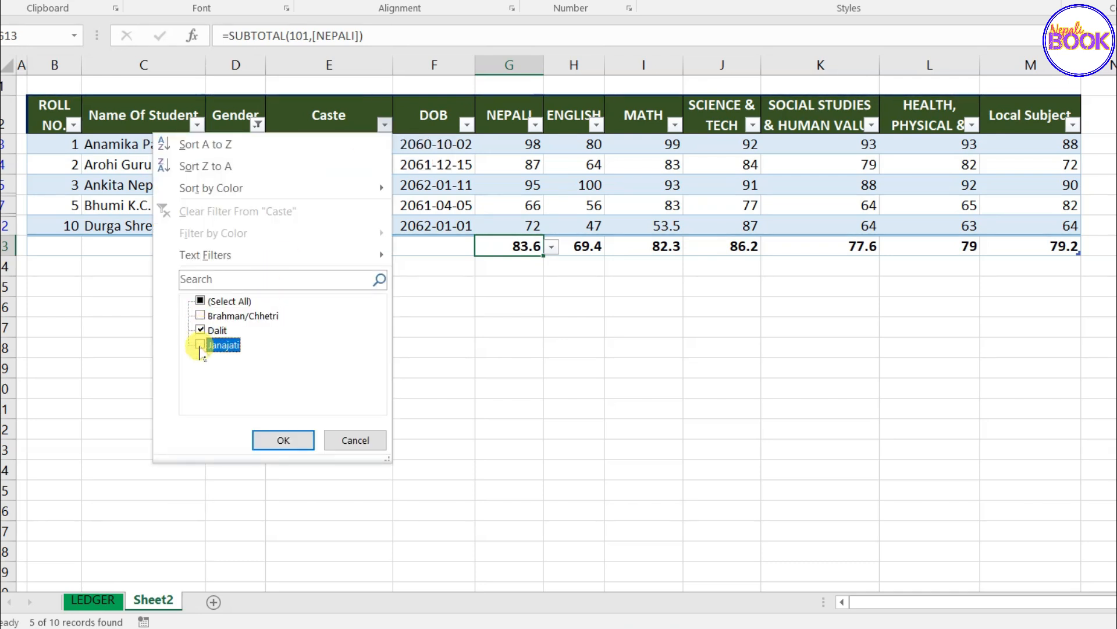
pyautogui.click(284, 440)
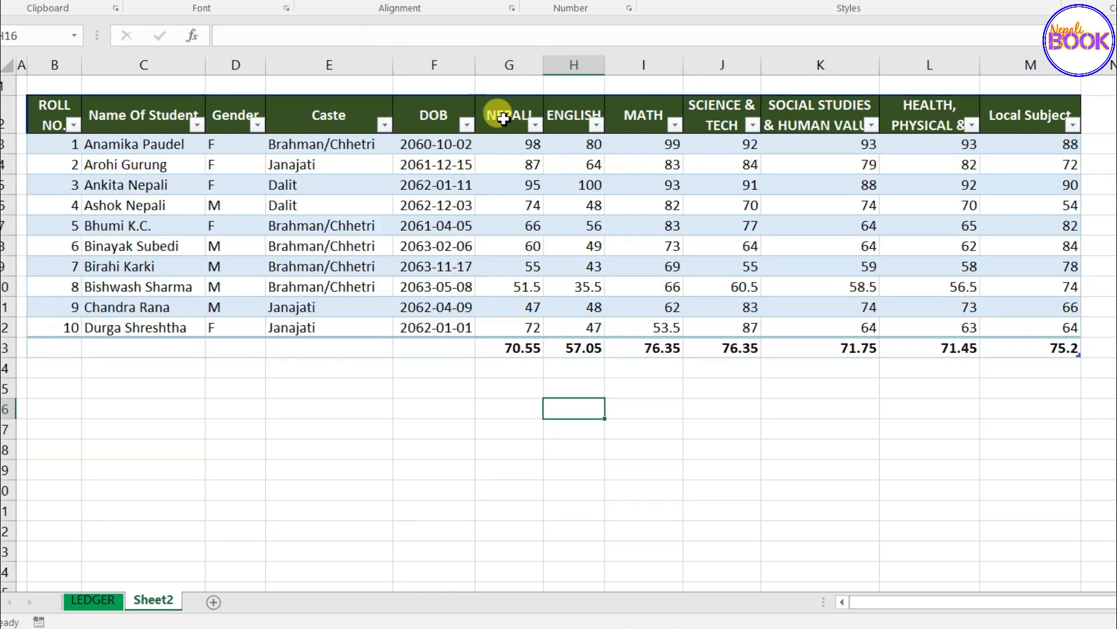
# - Copy the subject headings G2:M2, paste them transposed at B2 of a new sheet, and widen column B there
pyautogui.moveTo(503, 118); pyautogui.dragTo(1033, 115)
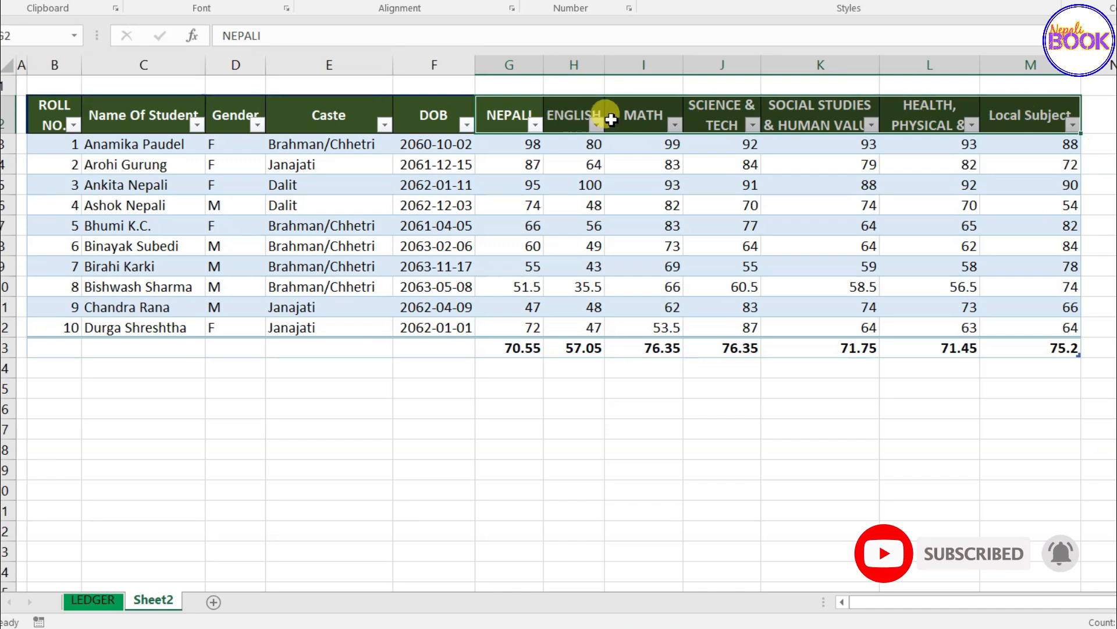
pyautogui.rightClick(637, 111)
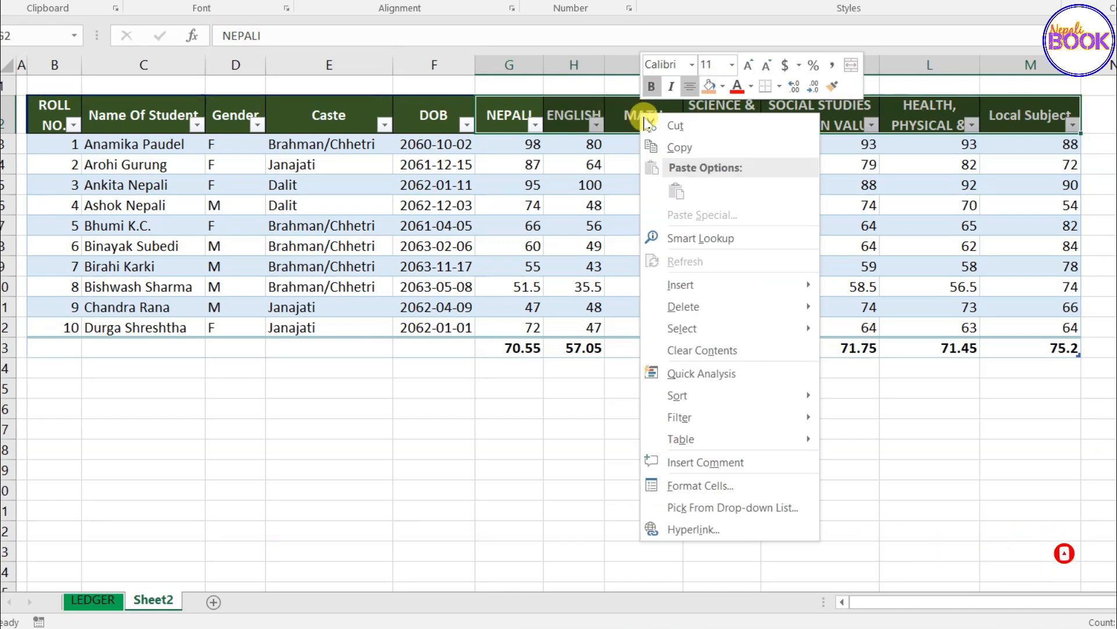
pyautogui.click(668, 142)
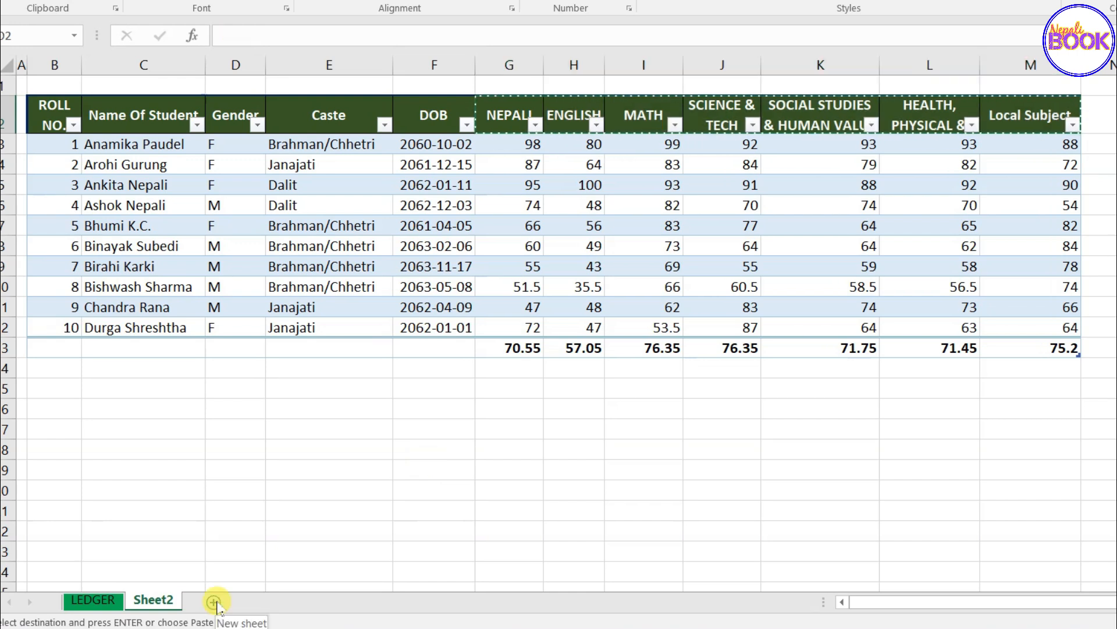
pyautogui.click(216, 602)
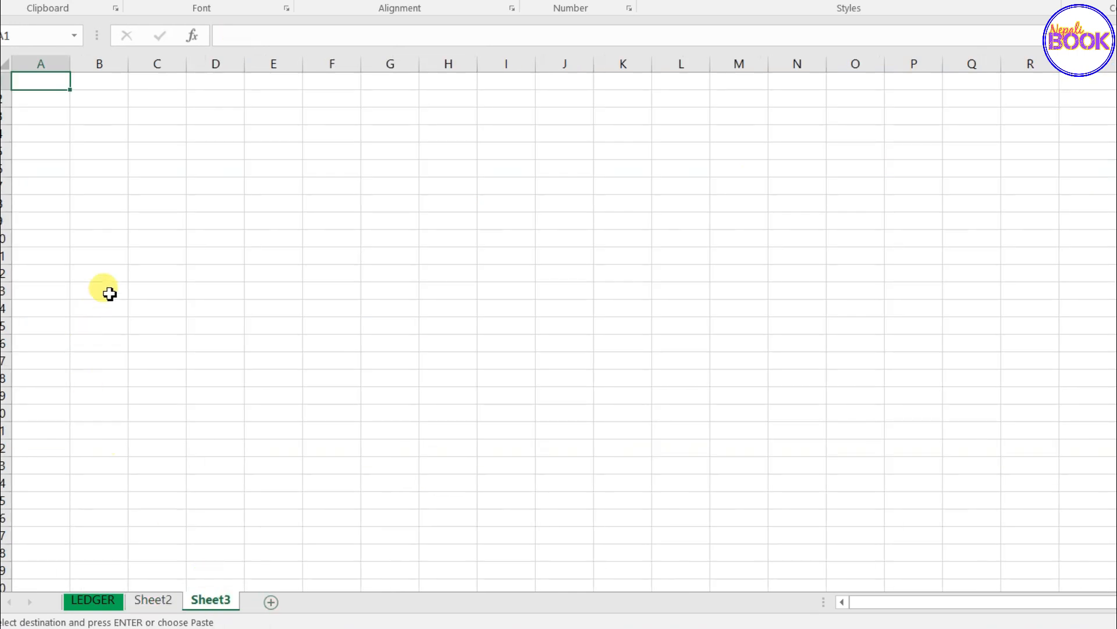
pyautogui.click(98, 99)
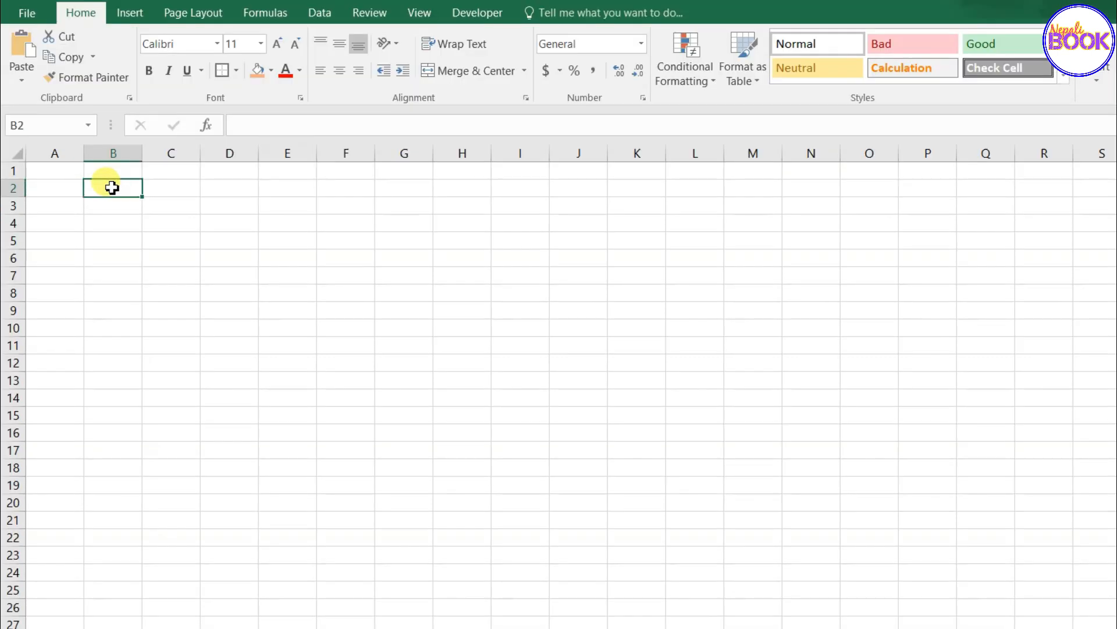
pyautogui.click(17, 80)
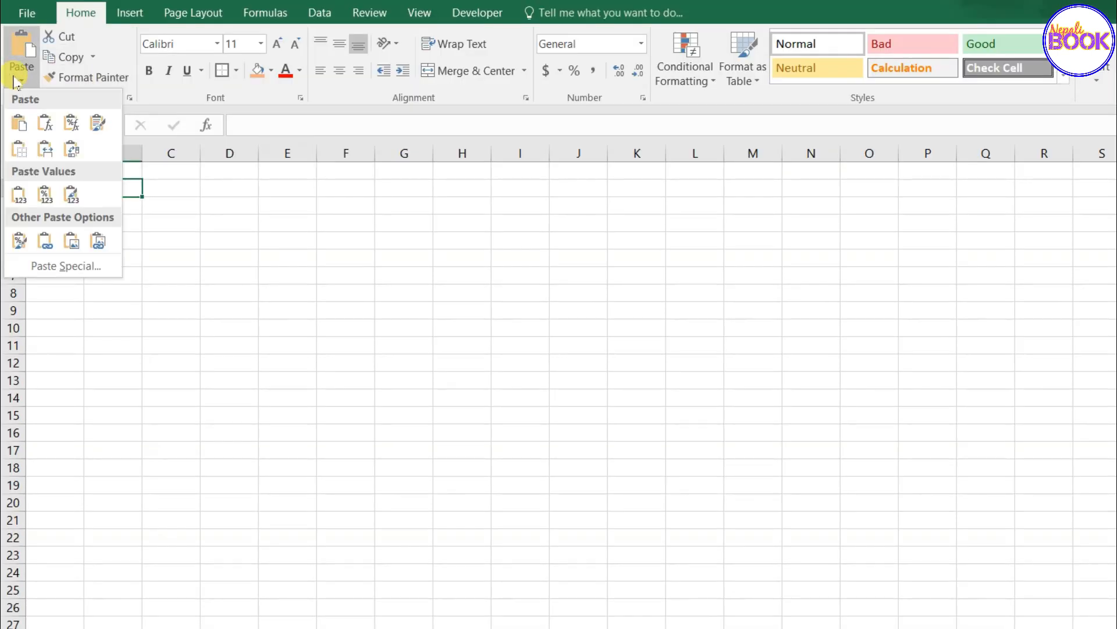
pyautogui.click(70, 150)
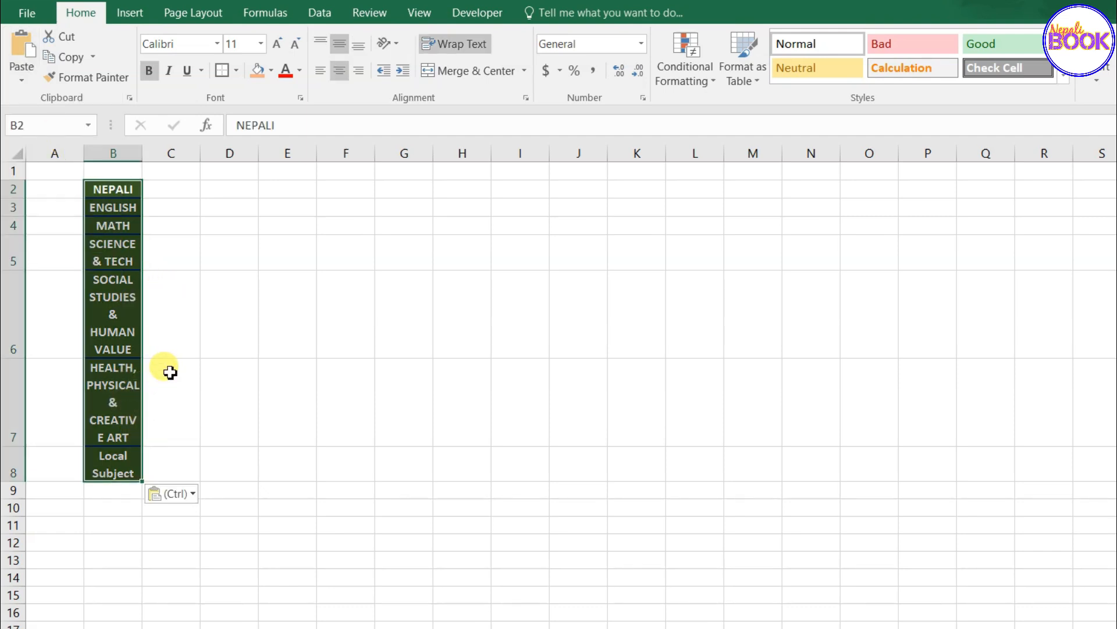
pyautogui.click(173, 309)
pyautogui.moveTo(142, 153); pyautogui.dragTo(236, 153)
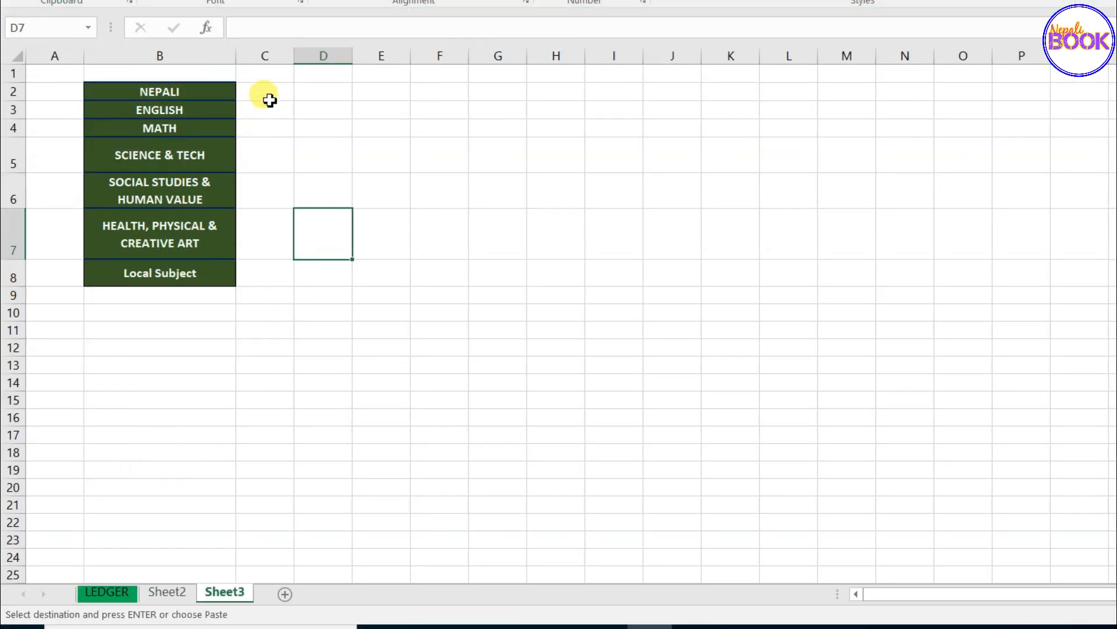
# - Link C2 beside NEPALI to the Nepali average in G13 of Sheet2's table total row
pyautogui.scroll(2, 269, 100)
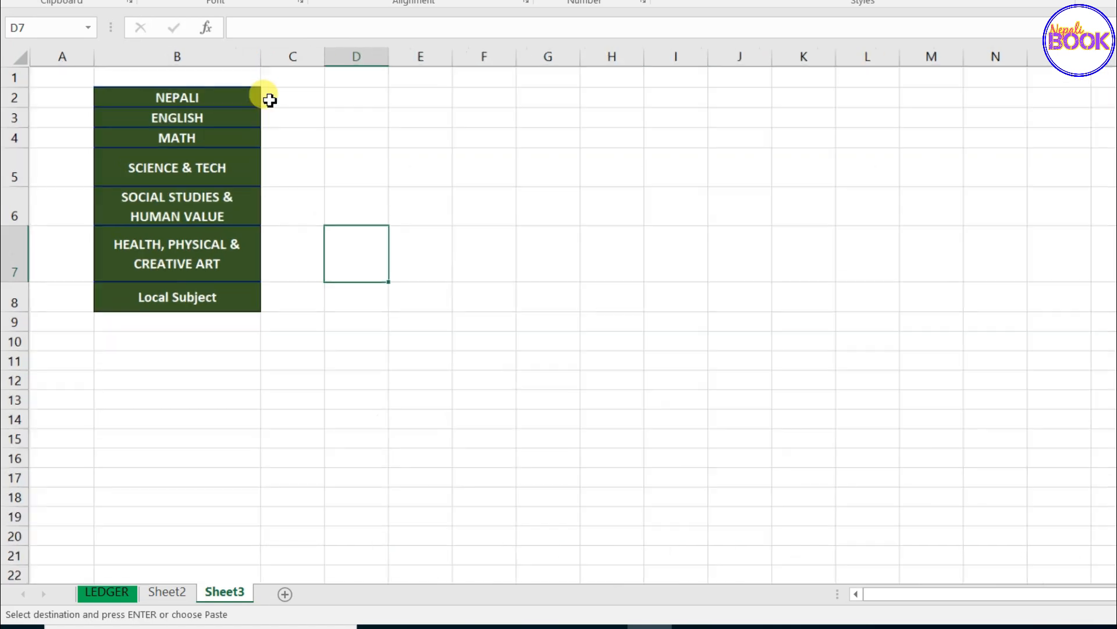
pyautogui.click(314, 105)
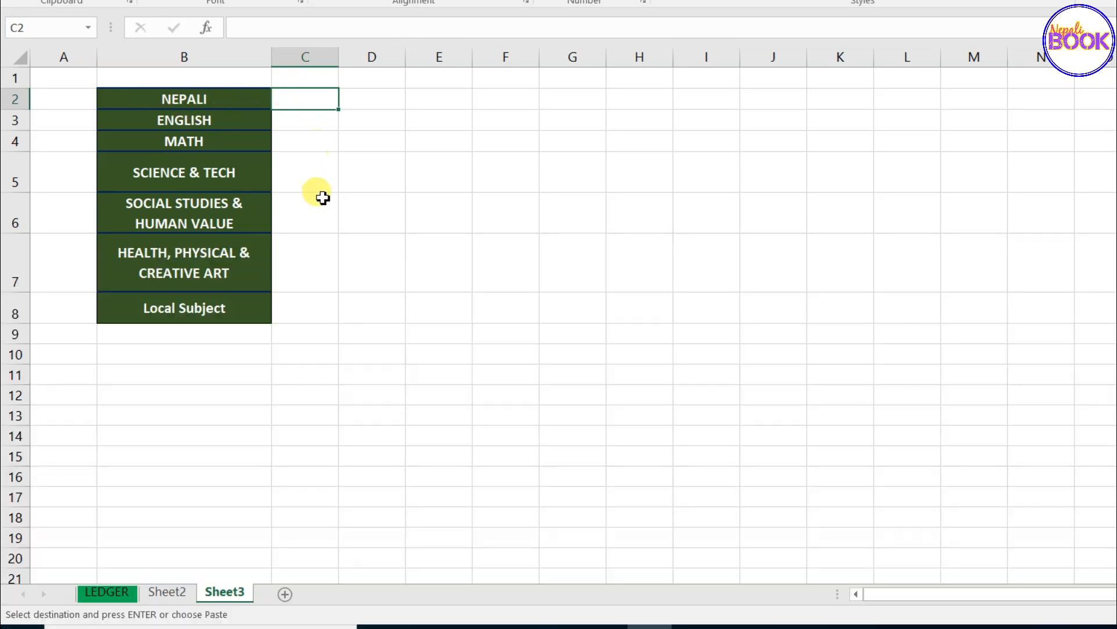
pyautogui.write('=')
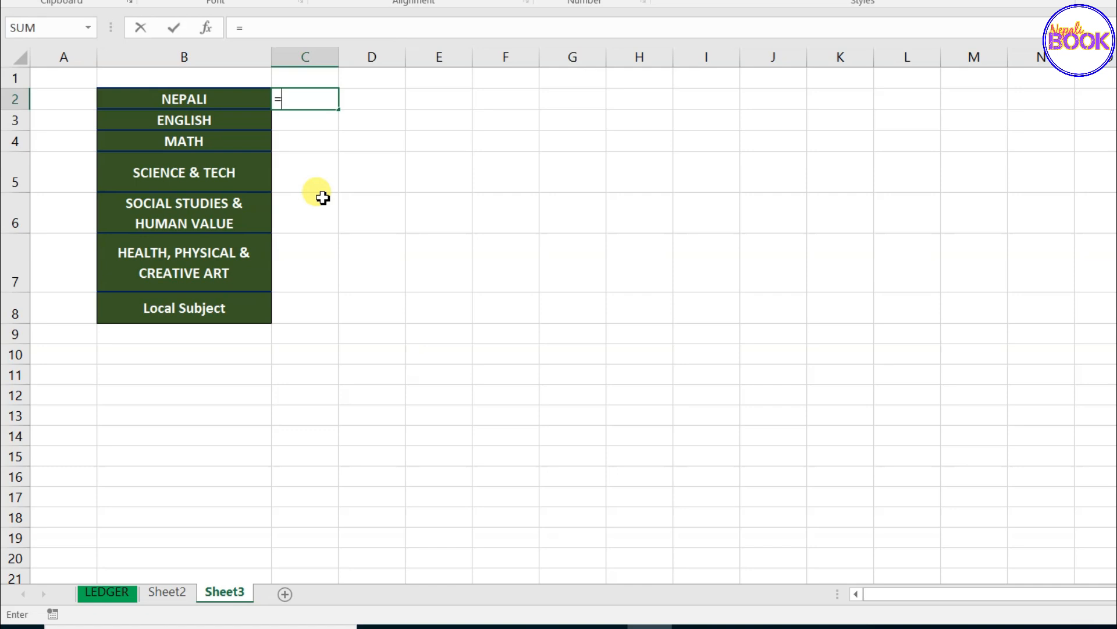
pyautogui.click(174, 594)
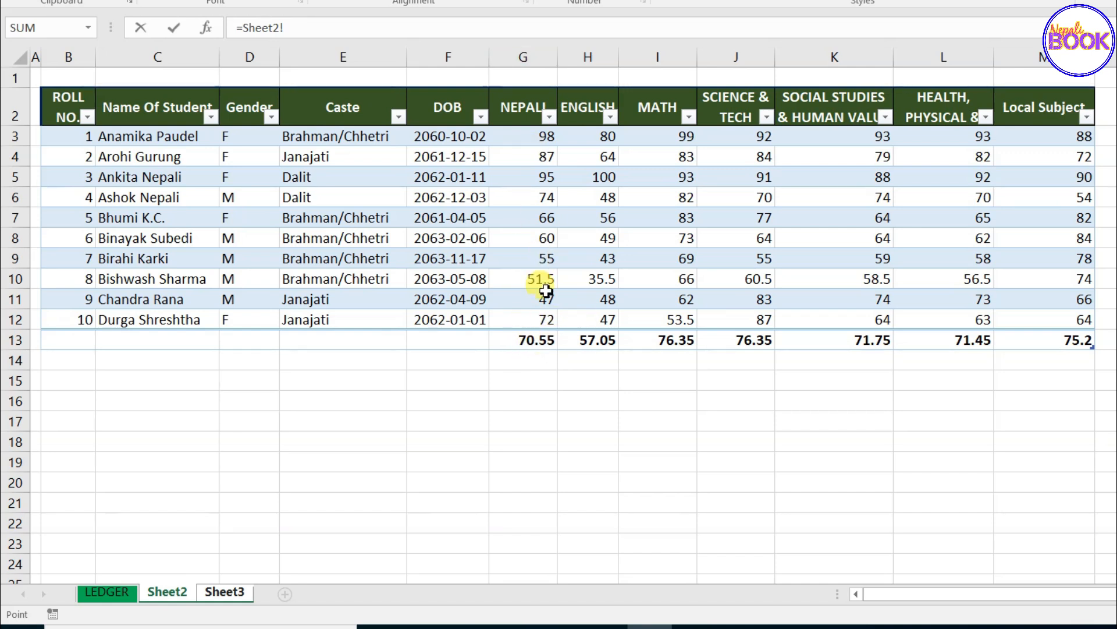
pyautogui.click(537, 342)
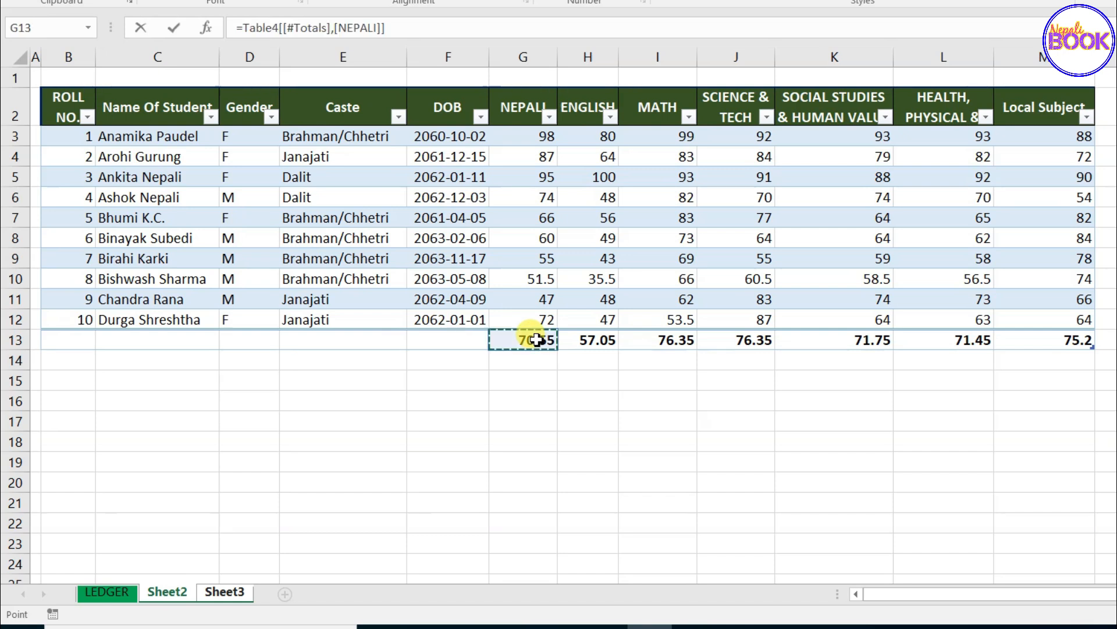
pyautogui.press('Return')
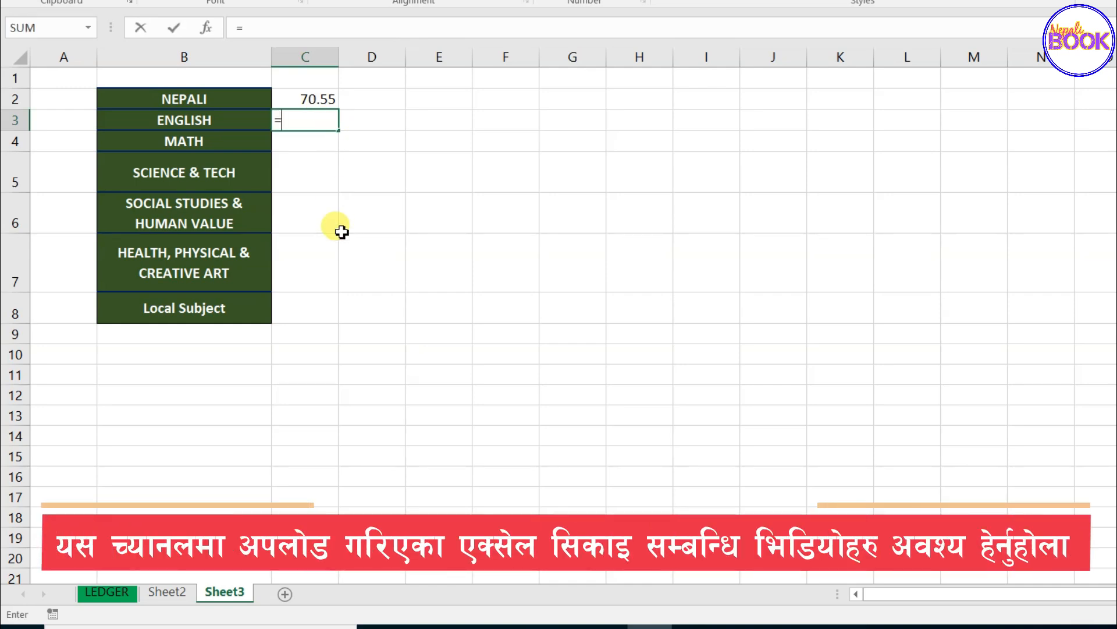
# - Link C3 and C4 to the ENGLISH and MATH averages in H13 and I13 of Sheet2's total row
pyautogui.click(167, 592)
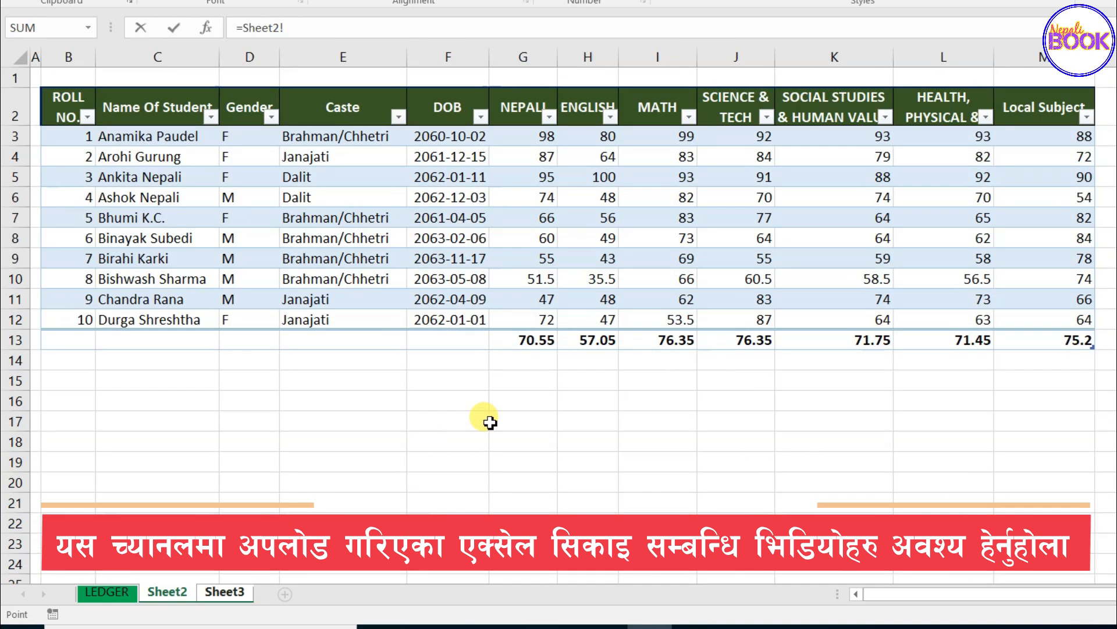
pyautogui.click(594, 330)
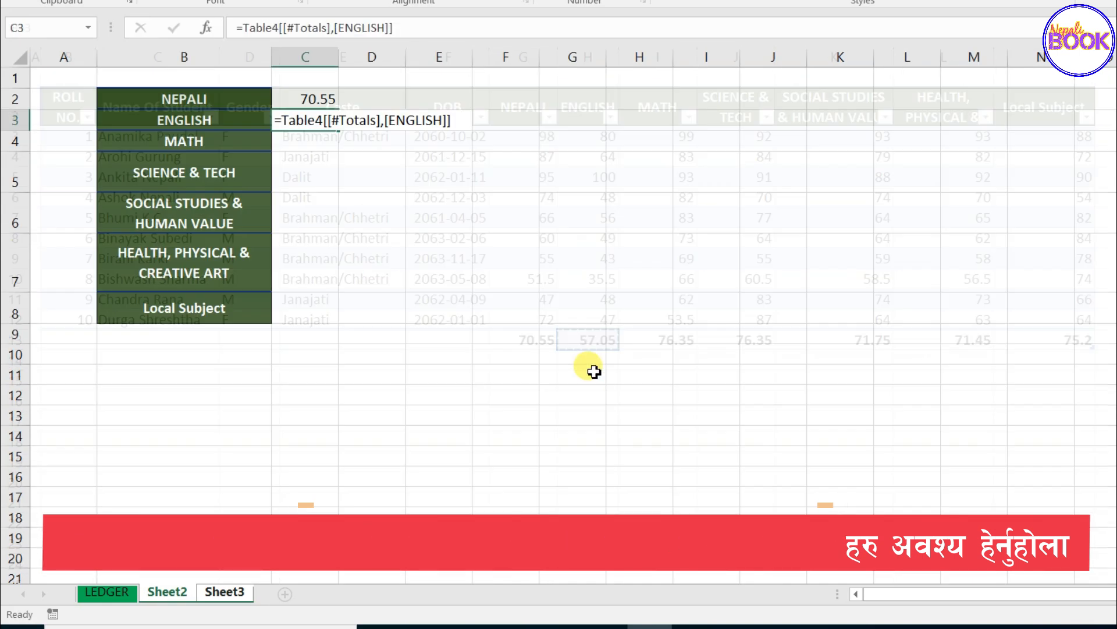
pyautogui.press('Return')
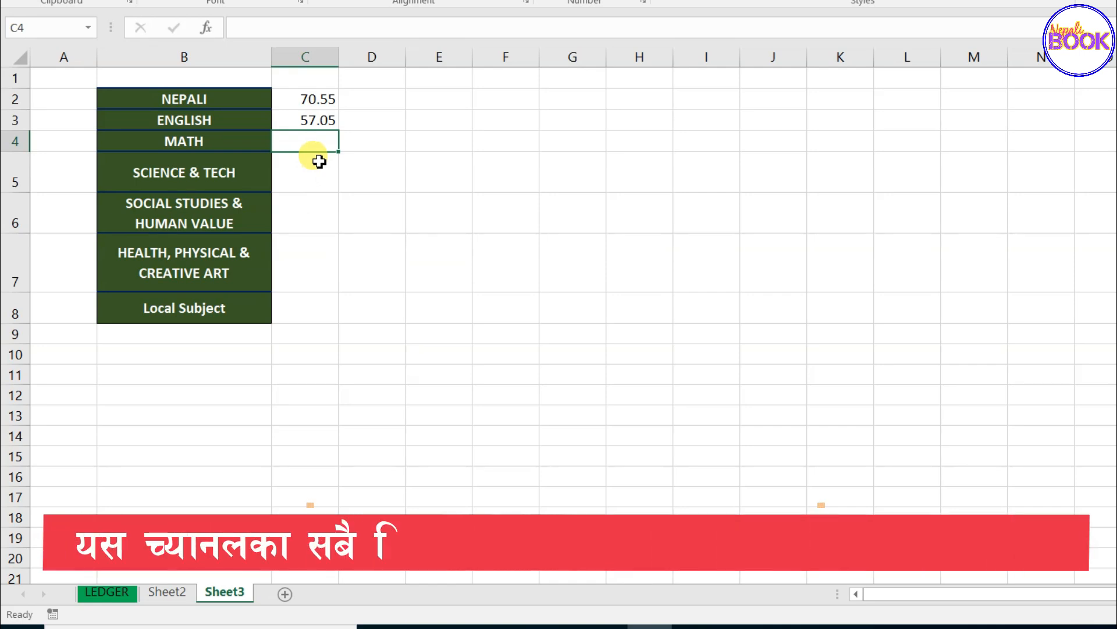
pyautogui.write('=')
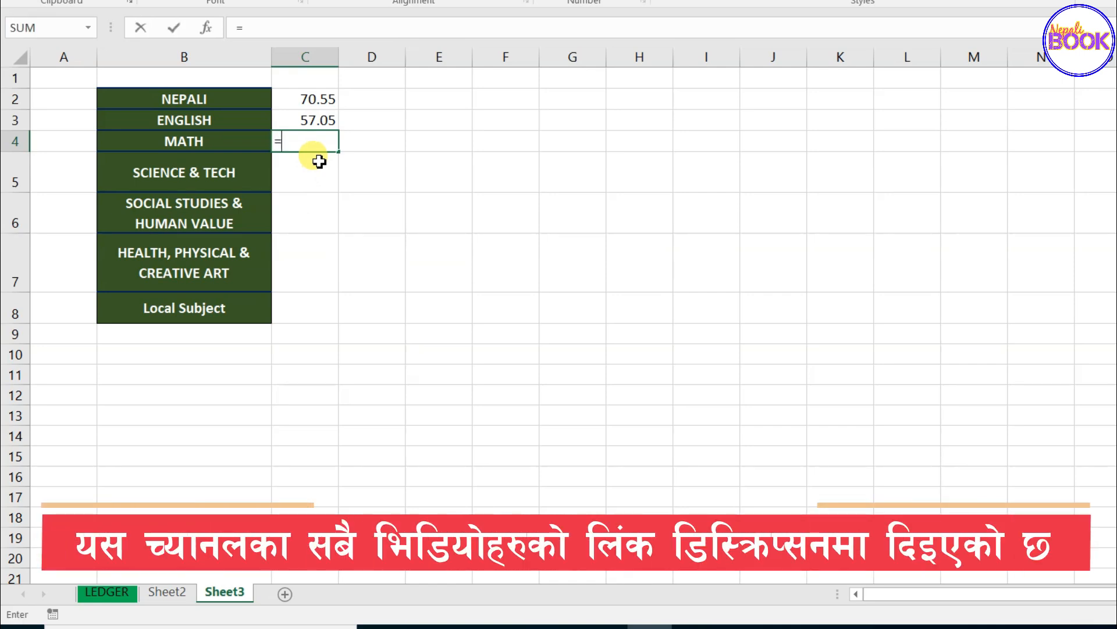
pyautogui.click(155, 592)
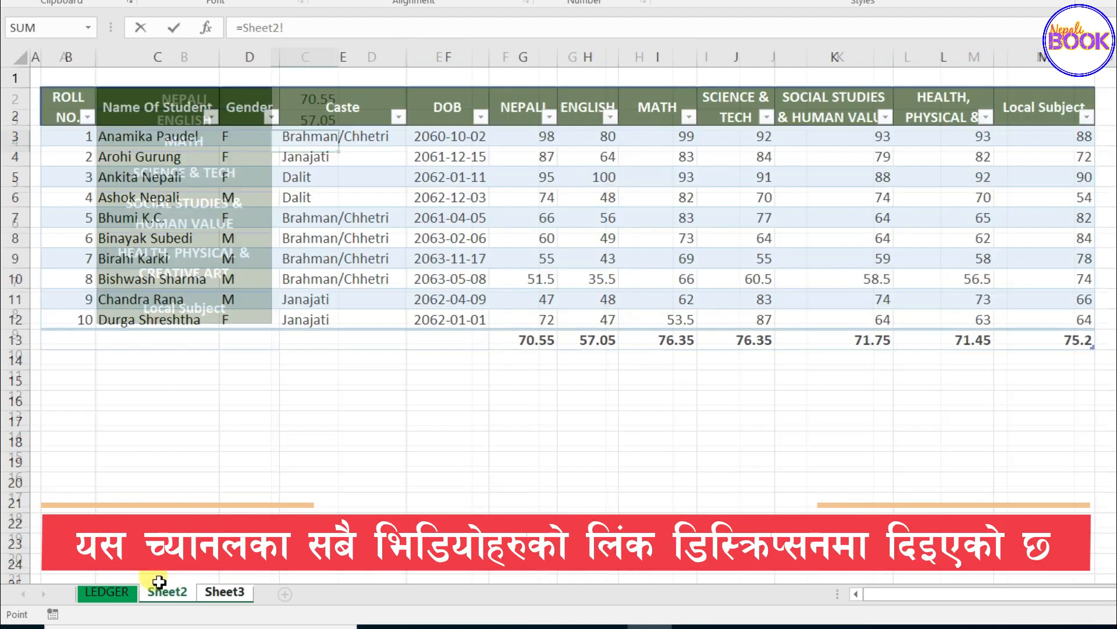
pyautogui.click(689, 344)
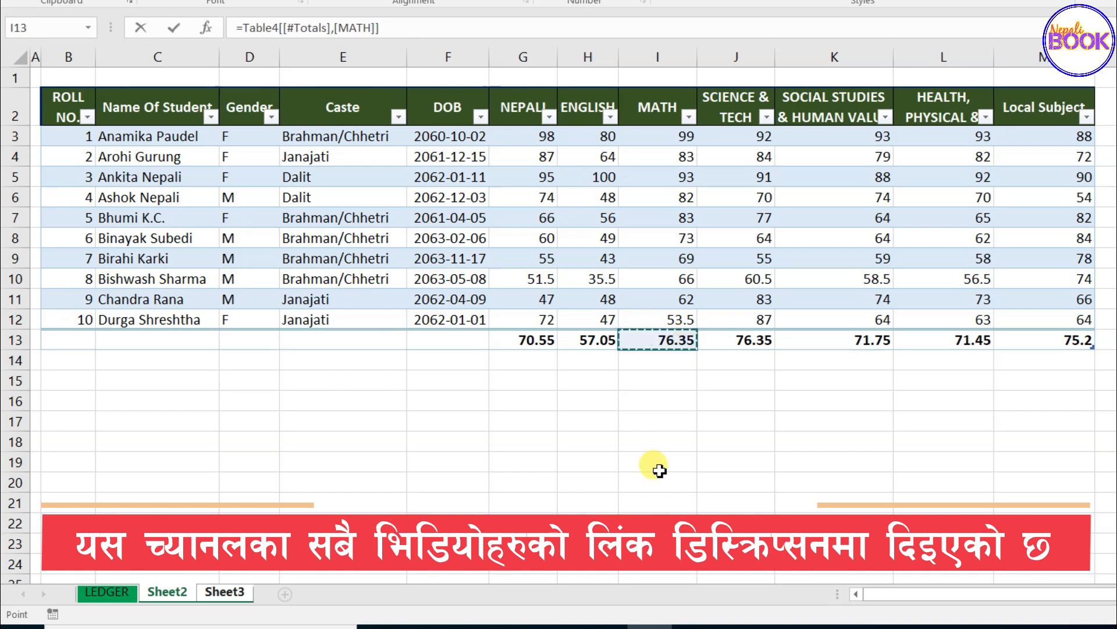
pyautogui.press('Return')
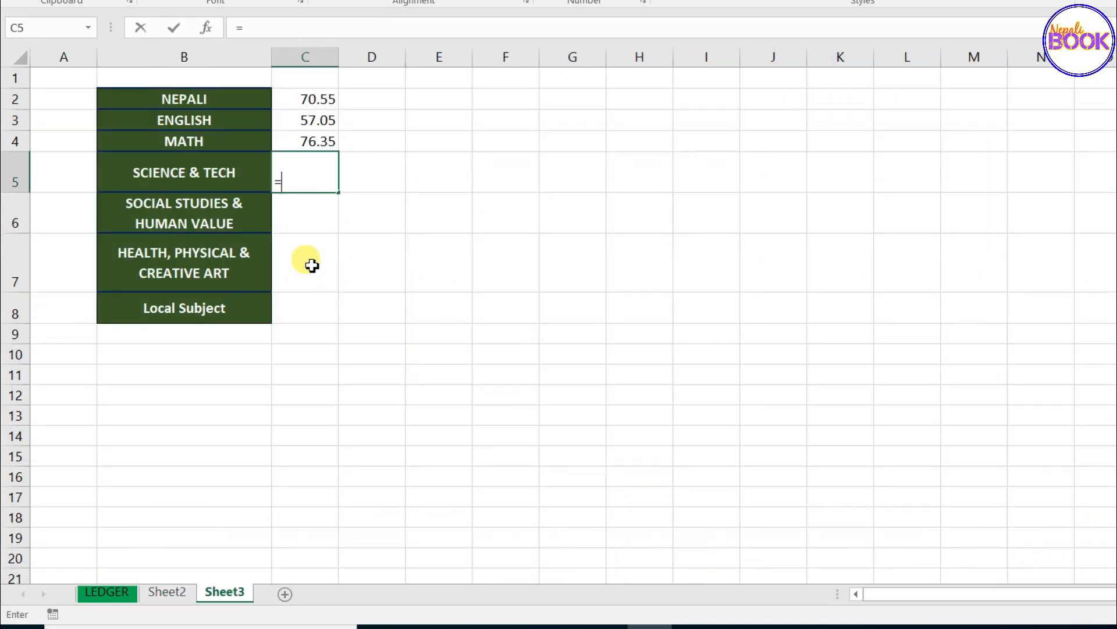
# - Link C5 and C6 to the Science & Tech and Social Studies averages in J13 and K13 of Sheet2
pyautogui.click(170, 594)
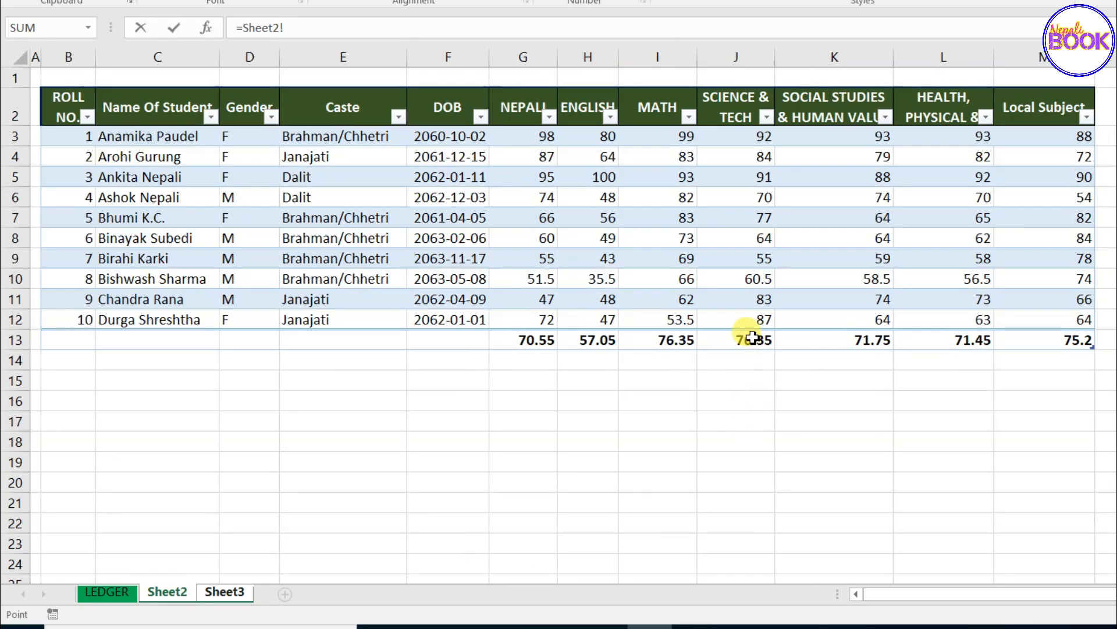
pyautogui.click(748, 339)
pyautogui.press('Return')
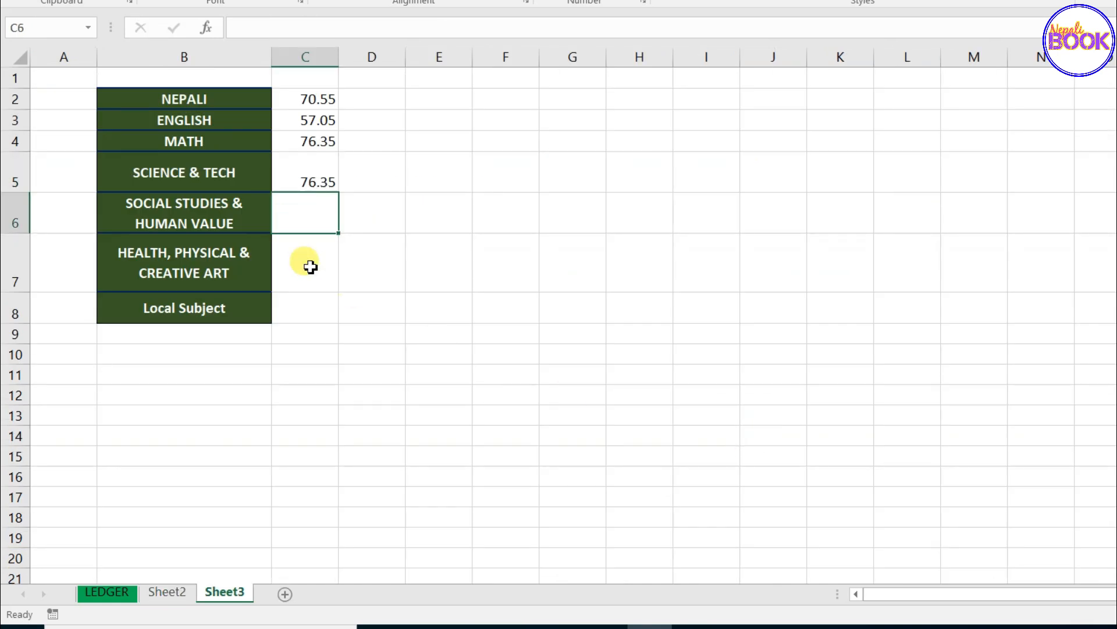
pyautogui.write('=')
pyautogui.click(170, 592)
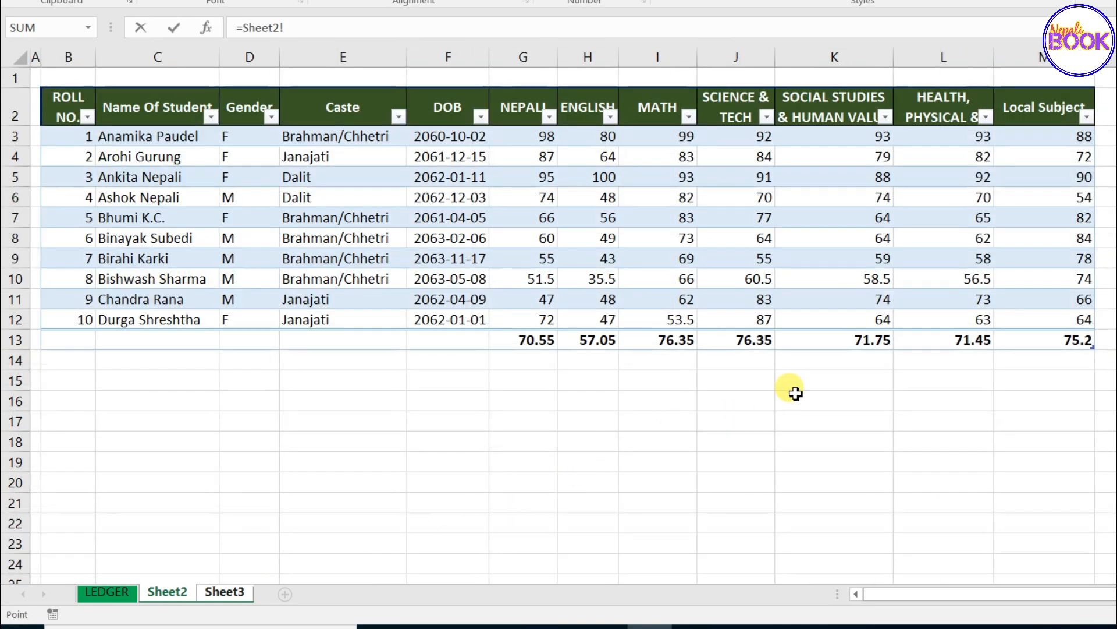
pyautogui.click(839, 348)
pyautogui.press('Return')
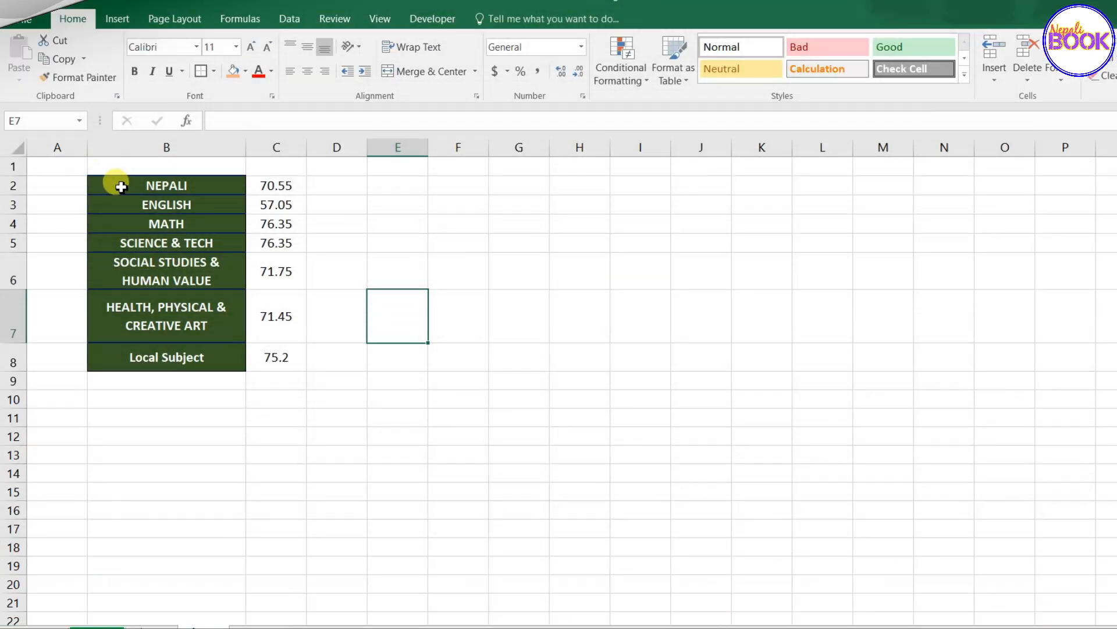
# - Insert a recommended Clustered Column chart from the subjects and averages in B2:C8
pyautogui.moveTo(107, 180); pyautogui.dragTo(286, 361)
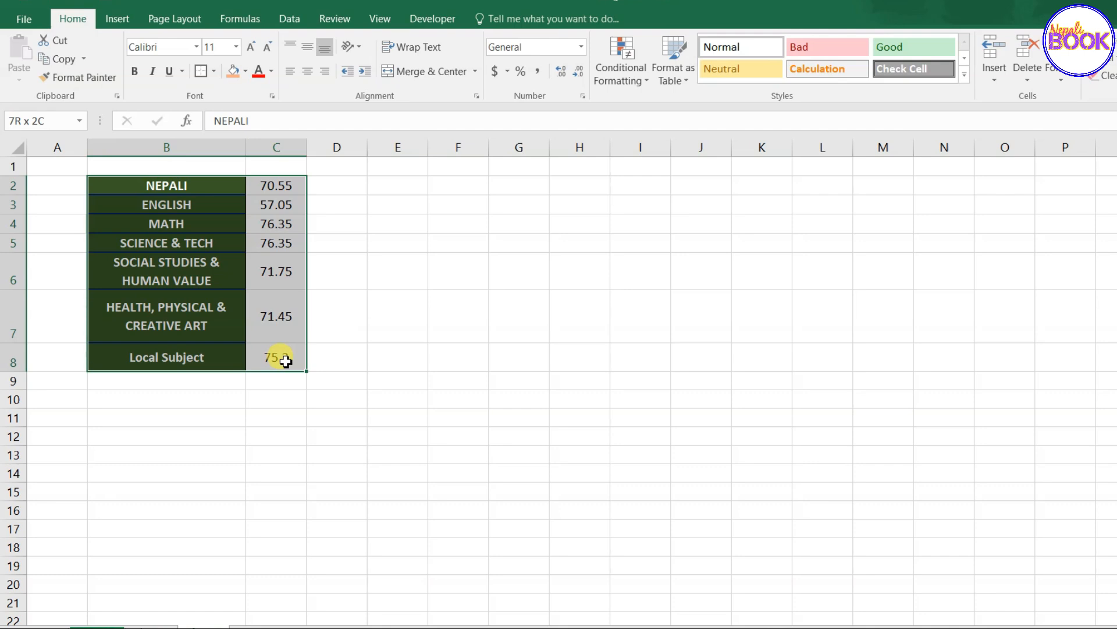
pyautogui.moveTo(285, 361); pyautogui.dragTo(286, 362)
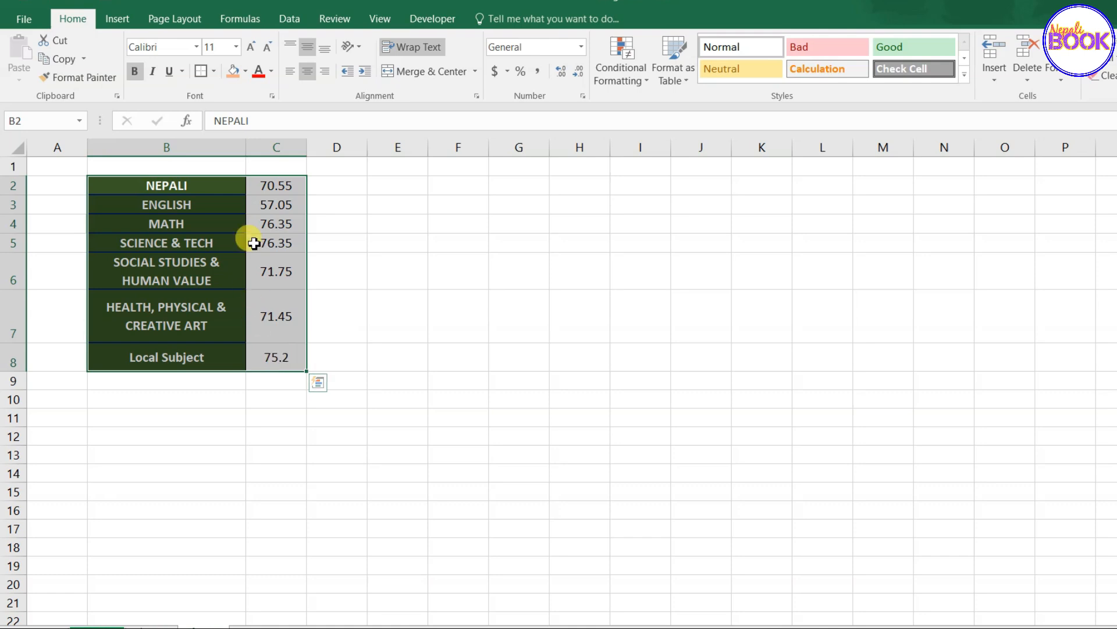
pyautogui.click(106, 19)
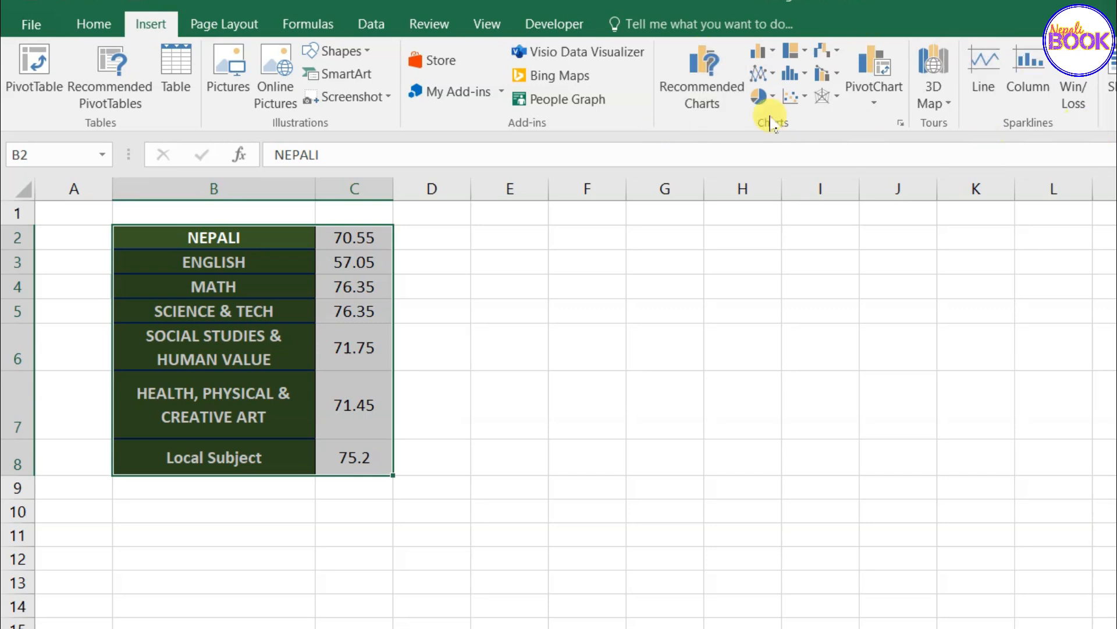
pyautogui.click(709, 104)
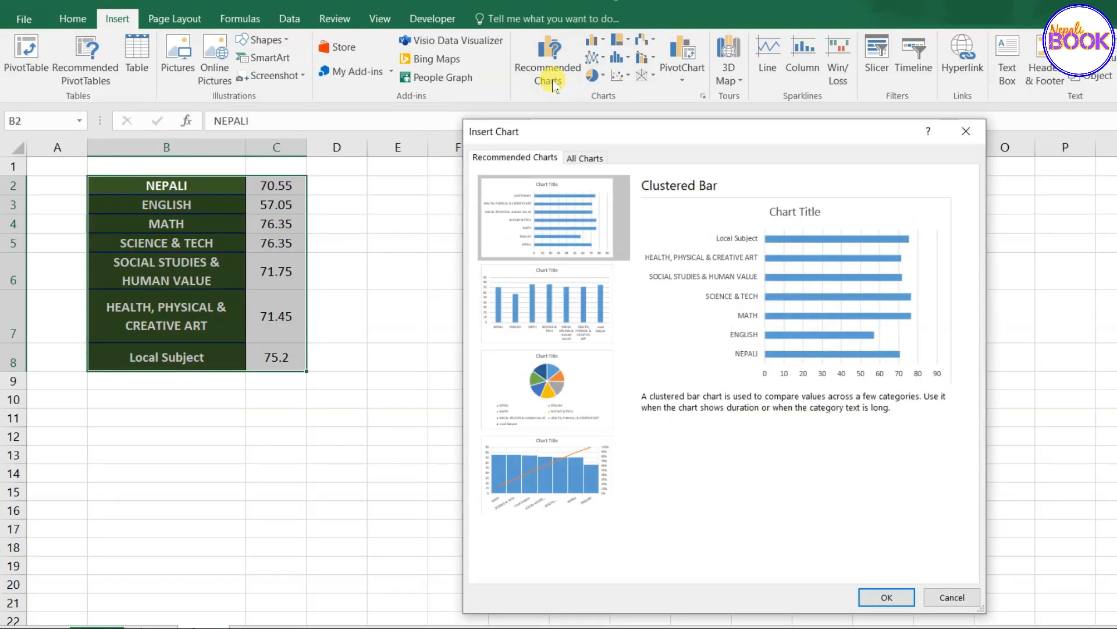
pyautogui.click(571, 308)
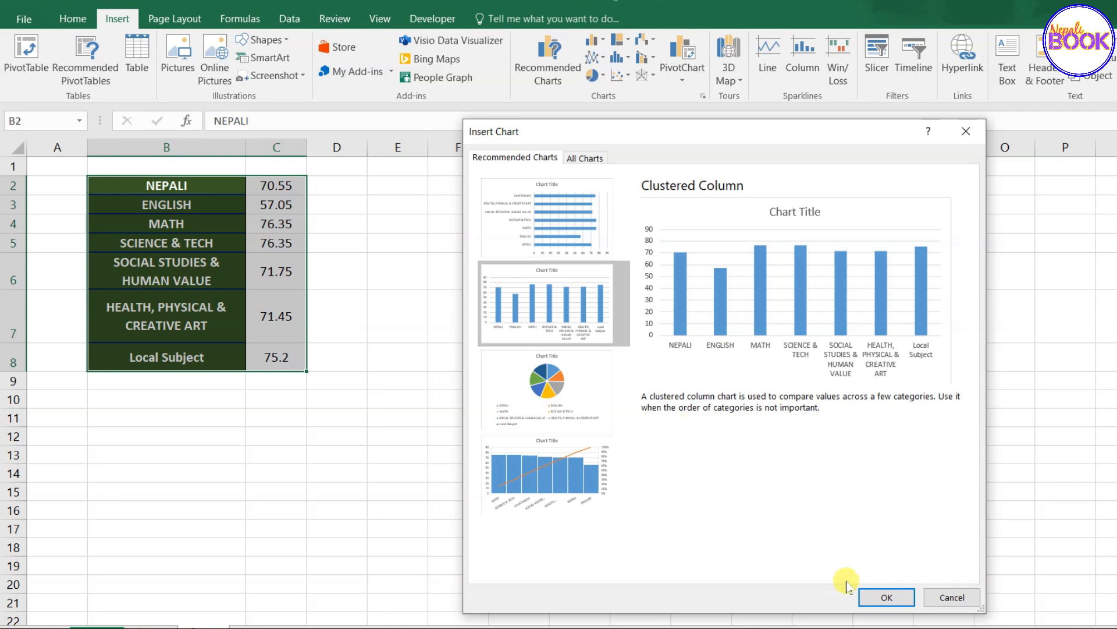
pyautogui.click(896, 603)
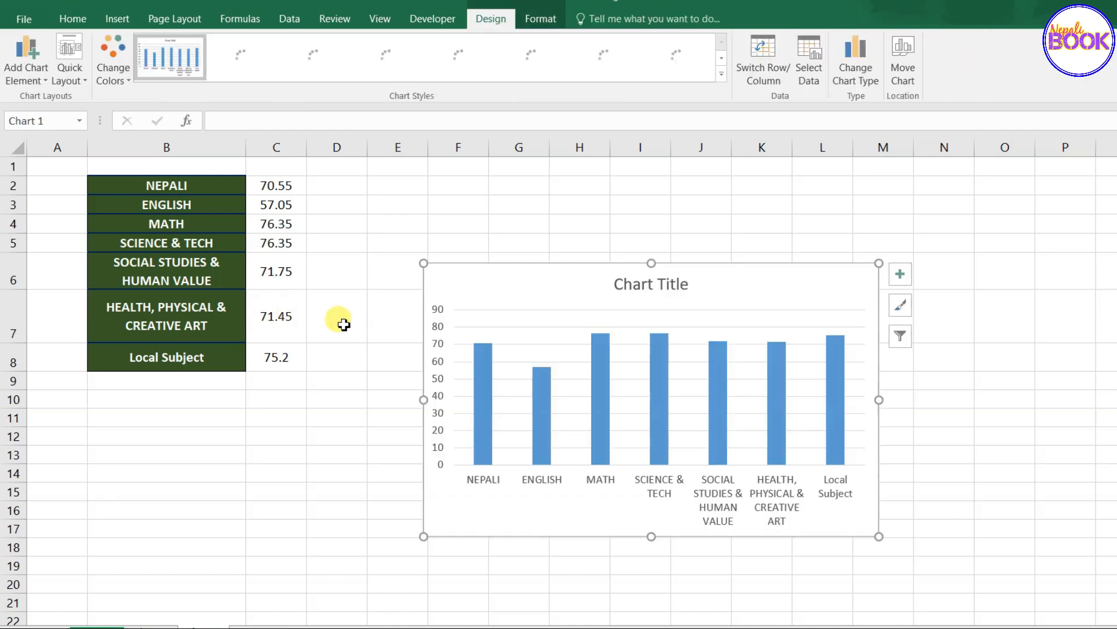
# - Move the chart up beside the subject list and apply the dark grey chart style with data labels above the columns
pyautogui.moveTo(558, 282); pyautogui.dragTo(525, 217)
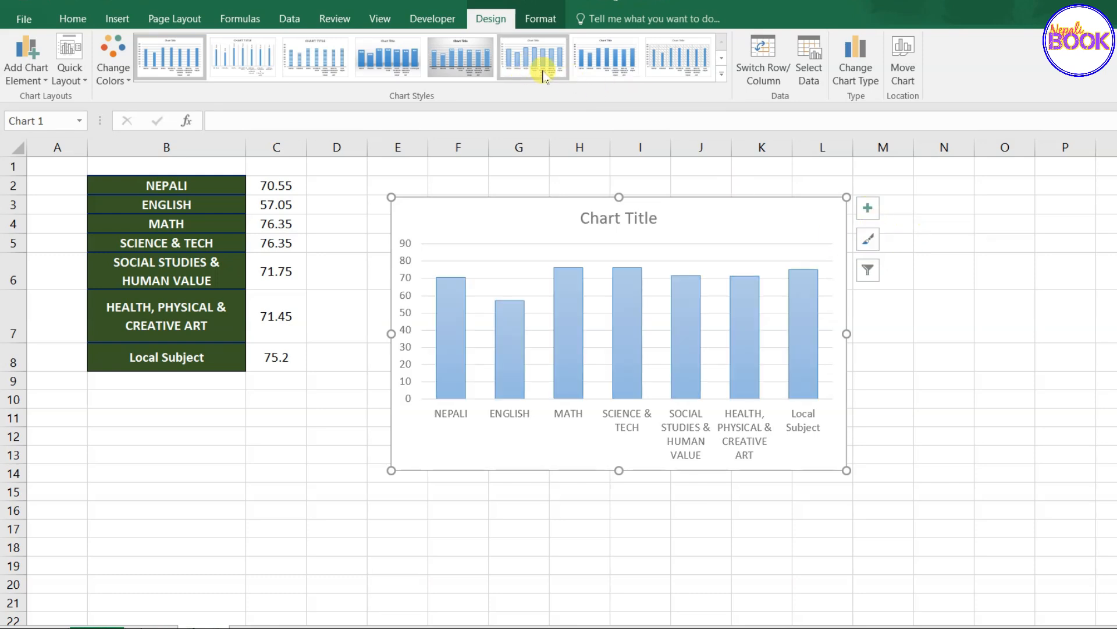
pyautogui.click(254, 65)
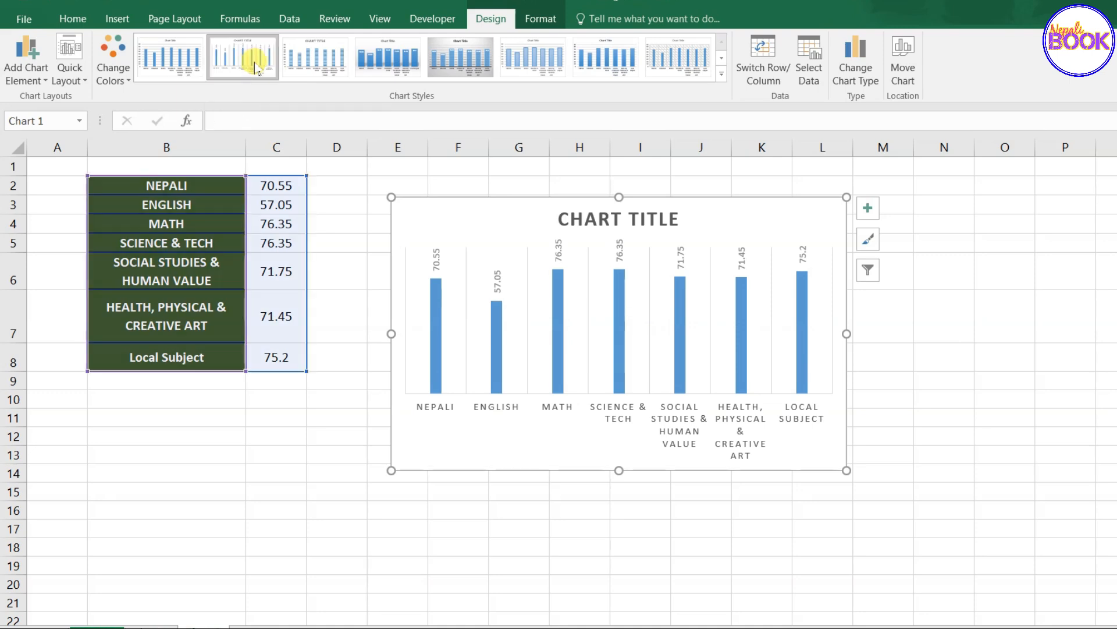
pyautogui.click(868, 238)
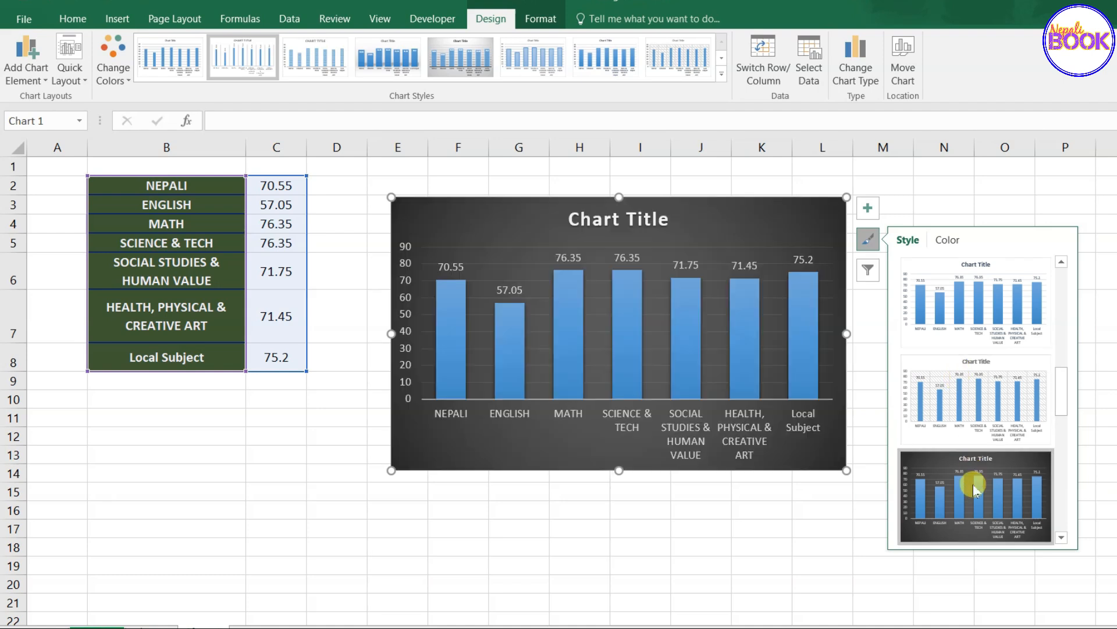
pyautogui.click(975, 490)
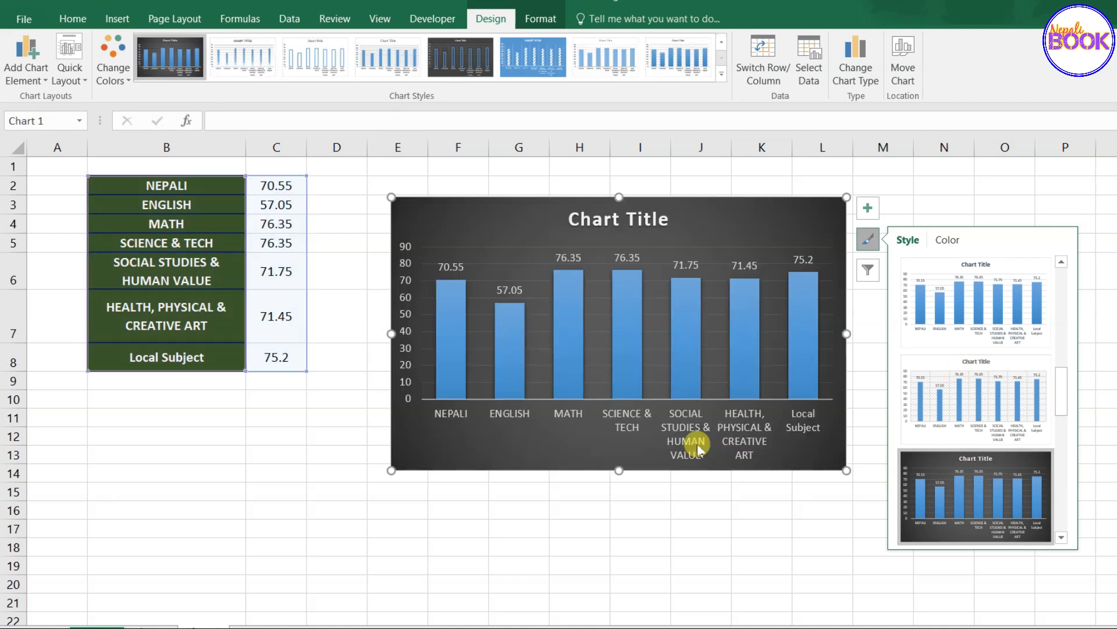
pyautogui.click(902, 201)
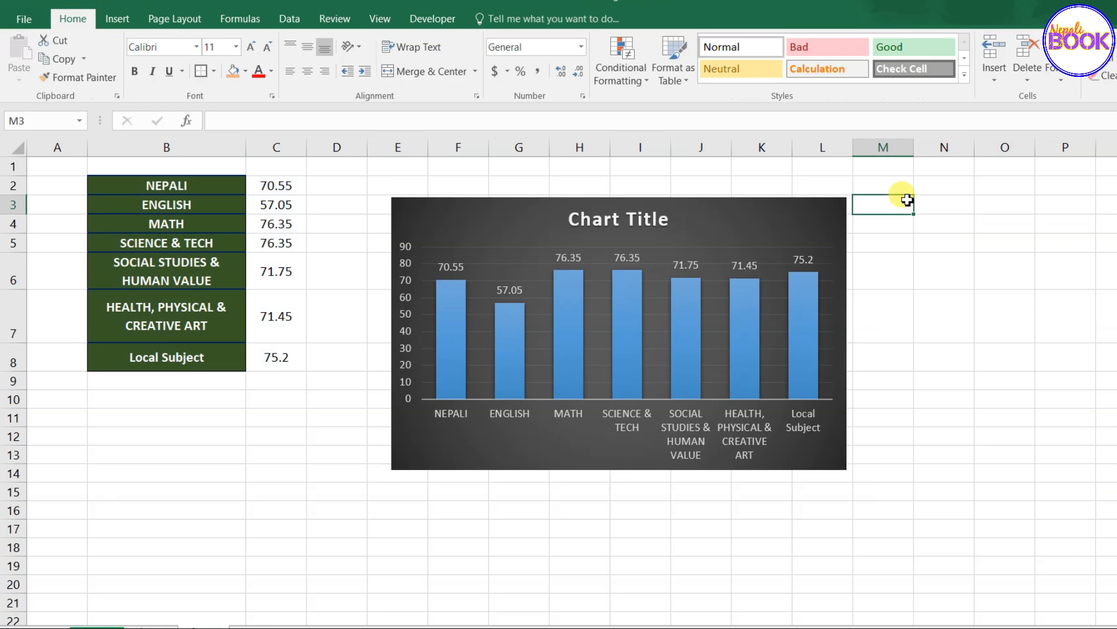
pyautogui.click(518, 211)
pyautogui.click(984, 284)
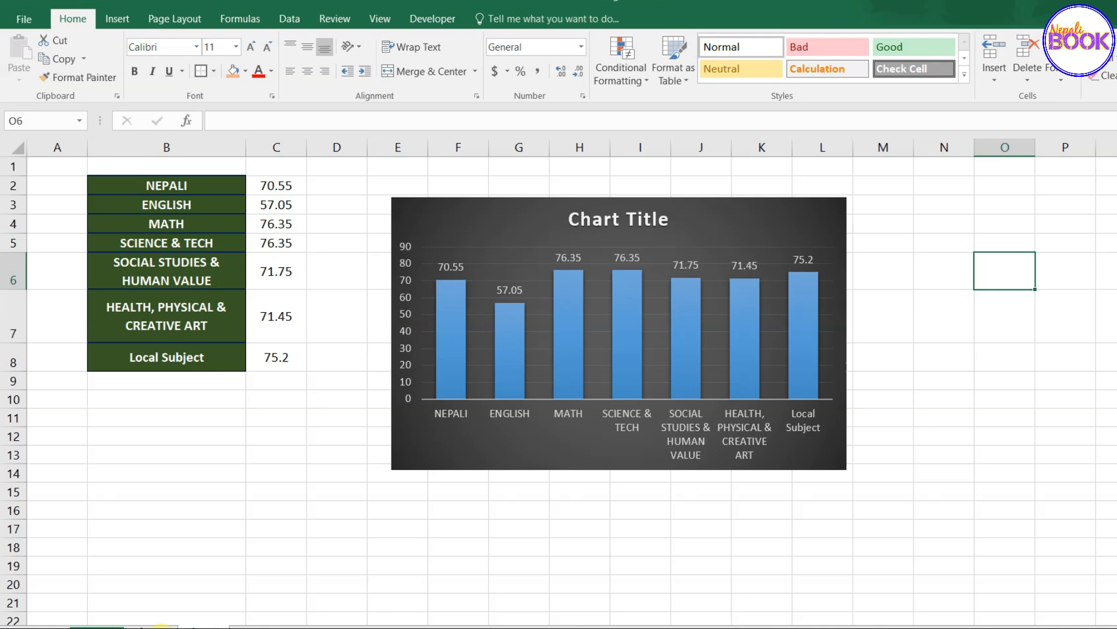
# - Insert Gender and Caste slicers for the student marks table on Sheet2
pyautogui.click(160, 626)
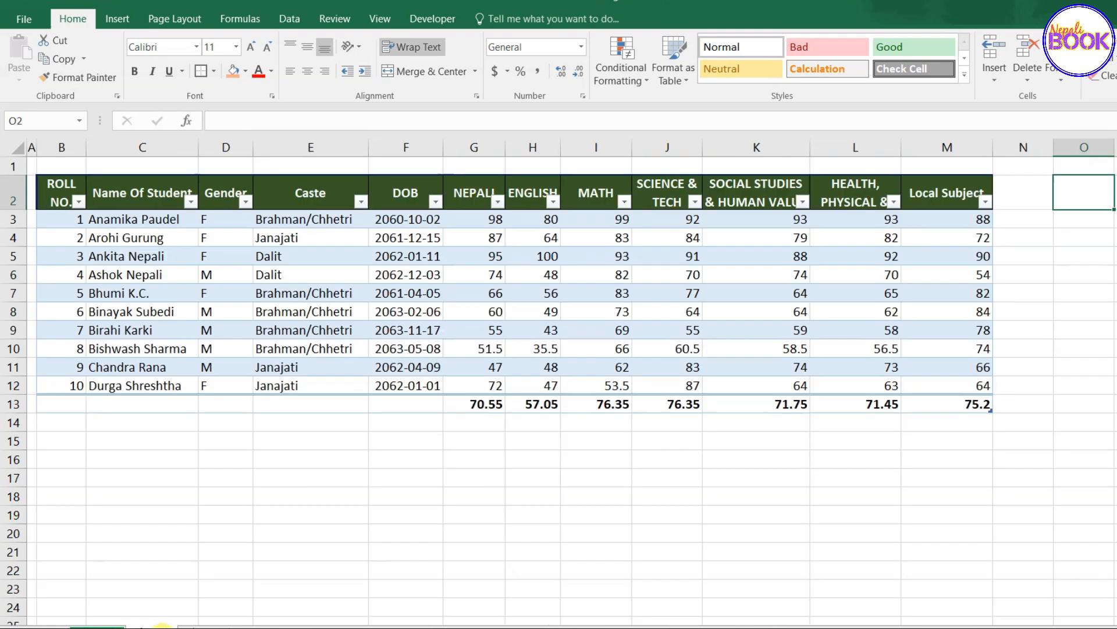
pyautogui.click(419, 300)
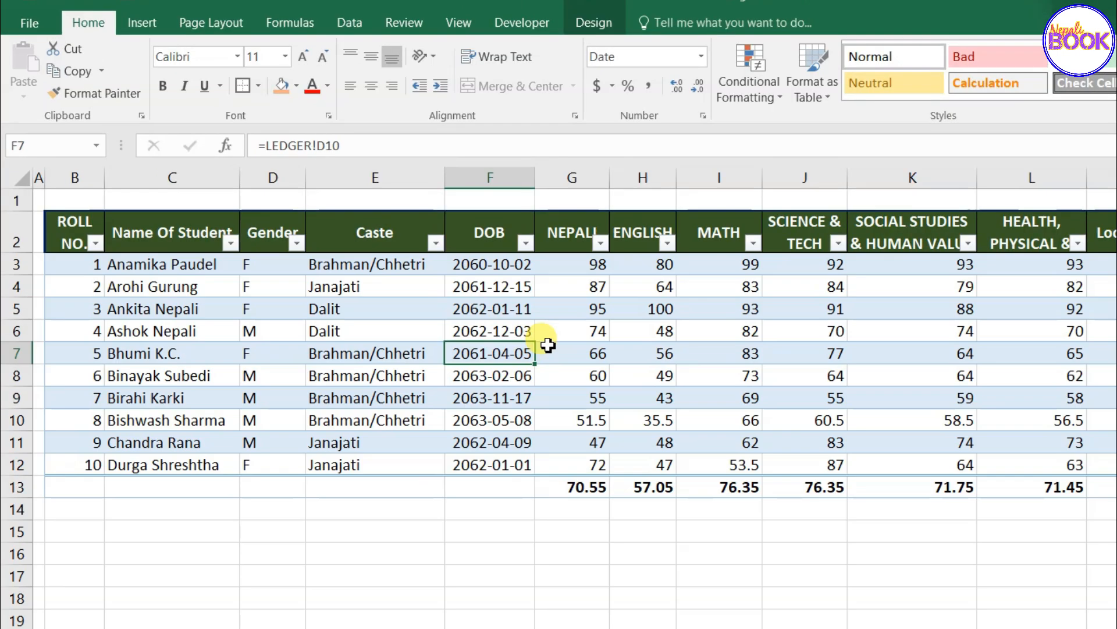
pyautogui.click(611, 25)
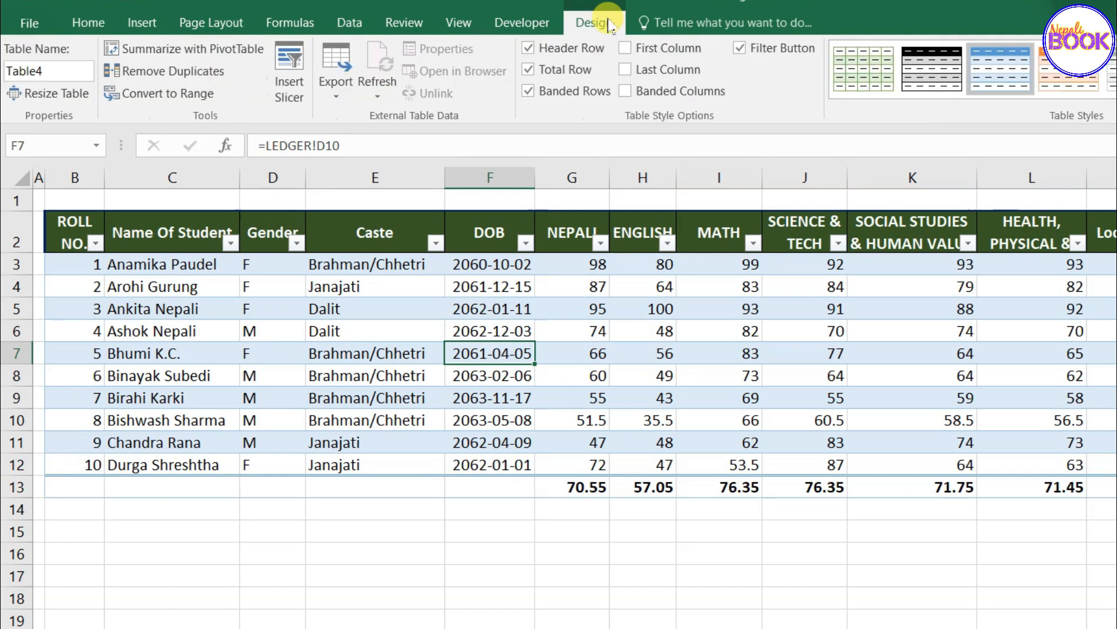
pyautogui.click(296, 93)
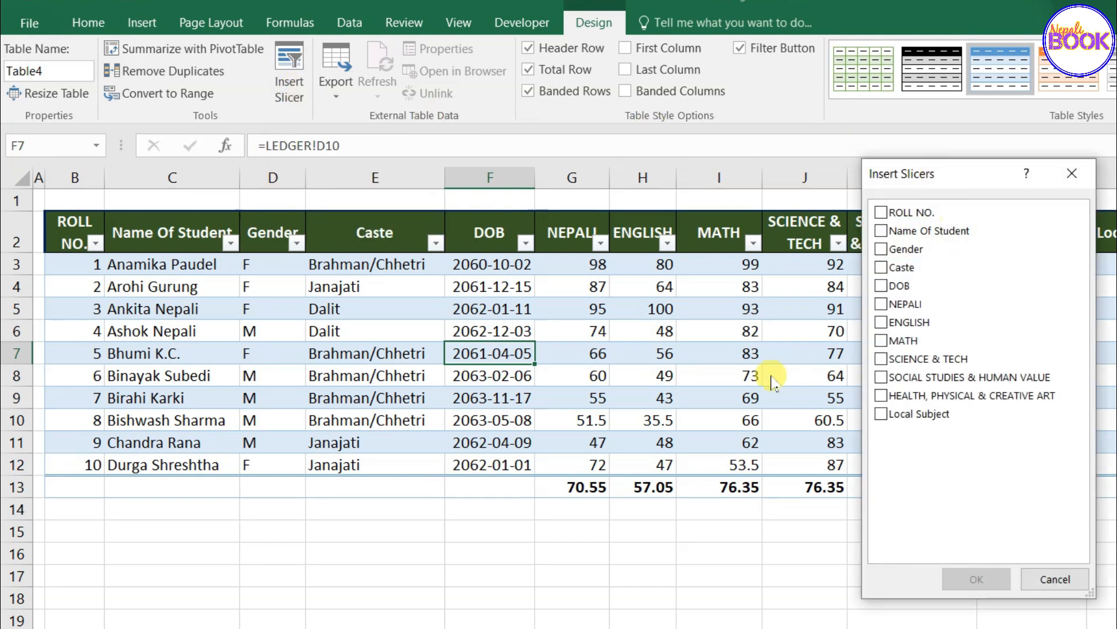
pyautogui.click(882, 269)
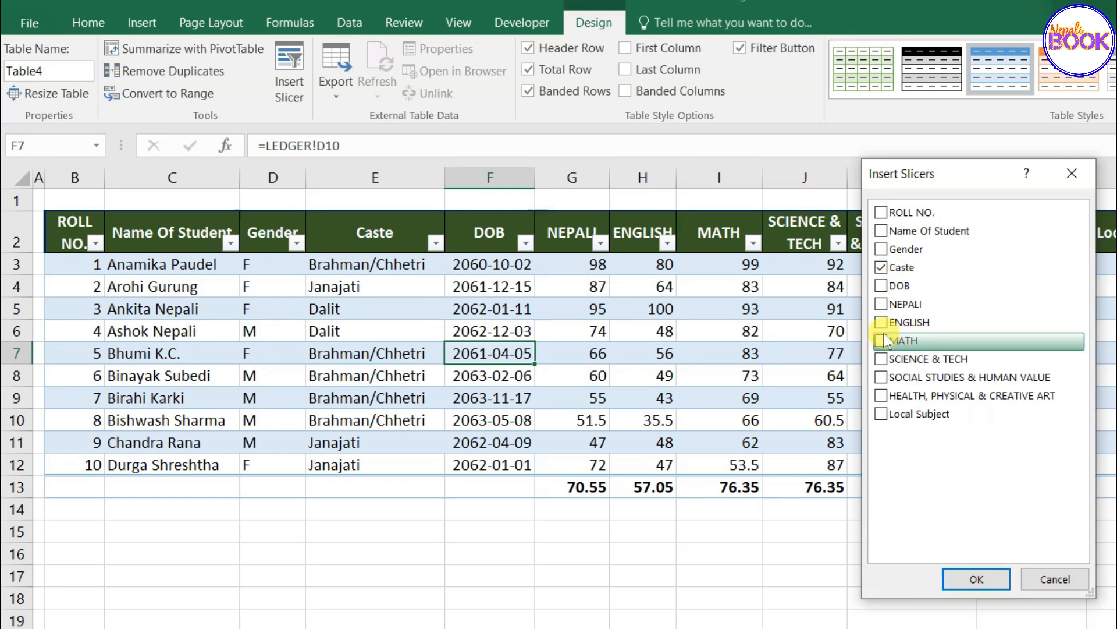
pyautogui.click(882, 249)
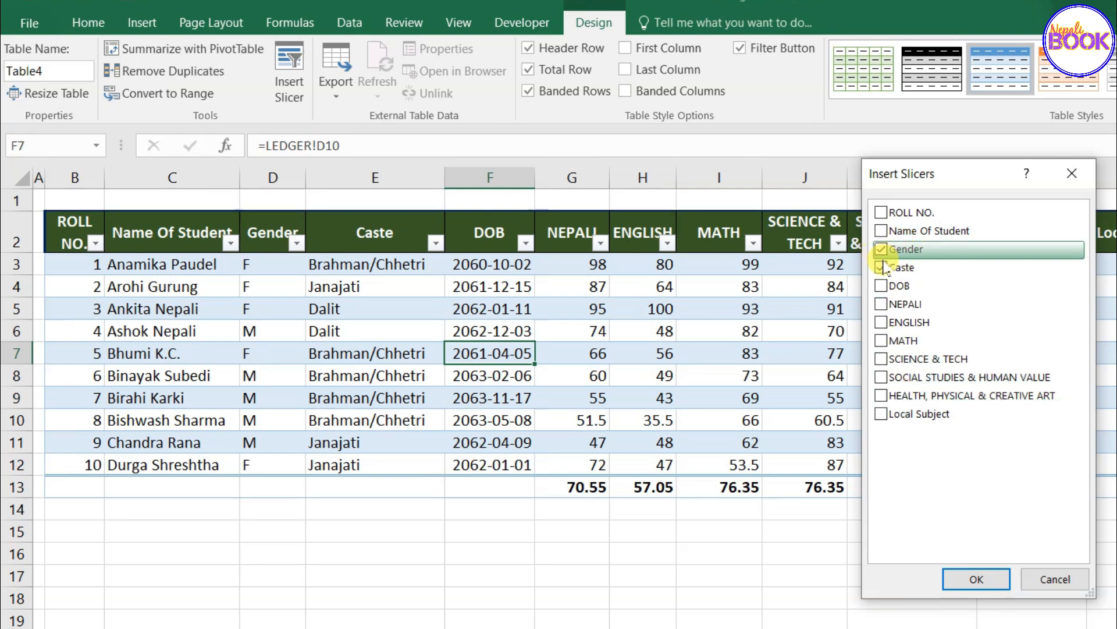
pyautogui.click(956, 577)
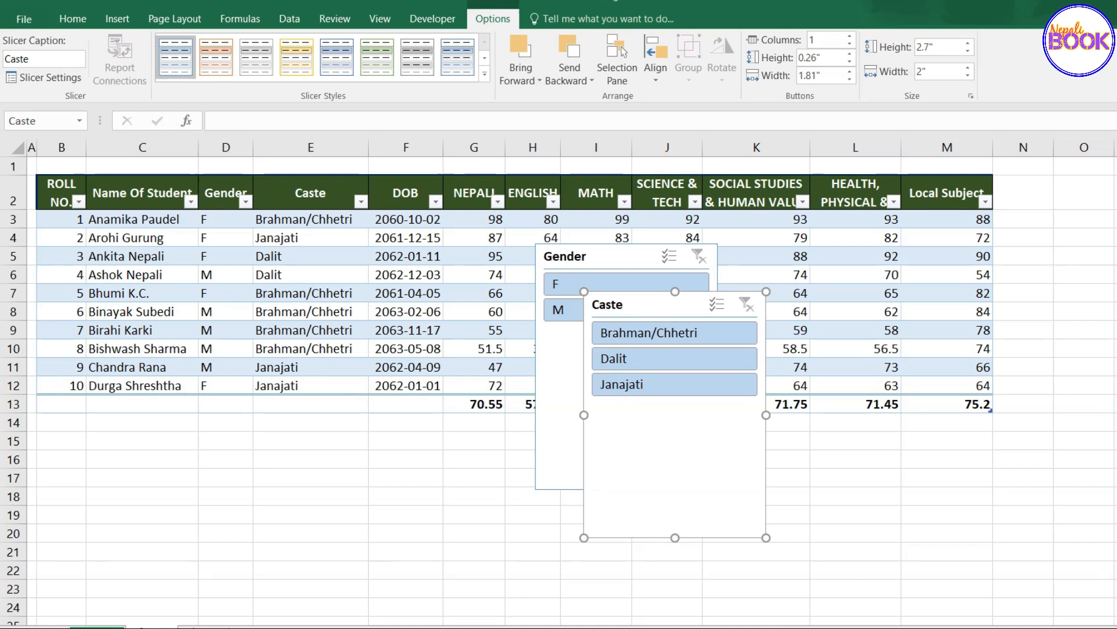
# - Separate the two overlapping slicers and shorten Gender to about 1.2" and Caste to about 1.25" in height
pyautogui.moveTo(640, 304); pyautogui.dragTo(780, 256)
pyautogui.moveTo(627, 489); pyautogui.dragTo(634, 354)
pyautogui.click(830, 435)
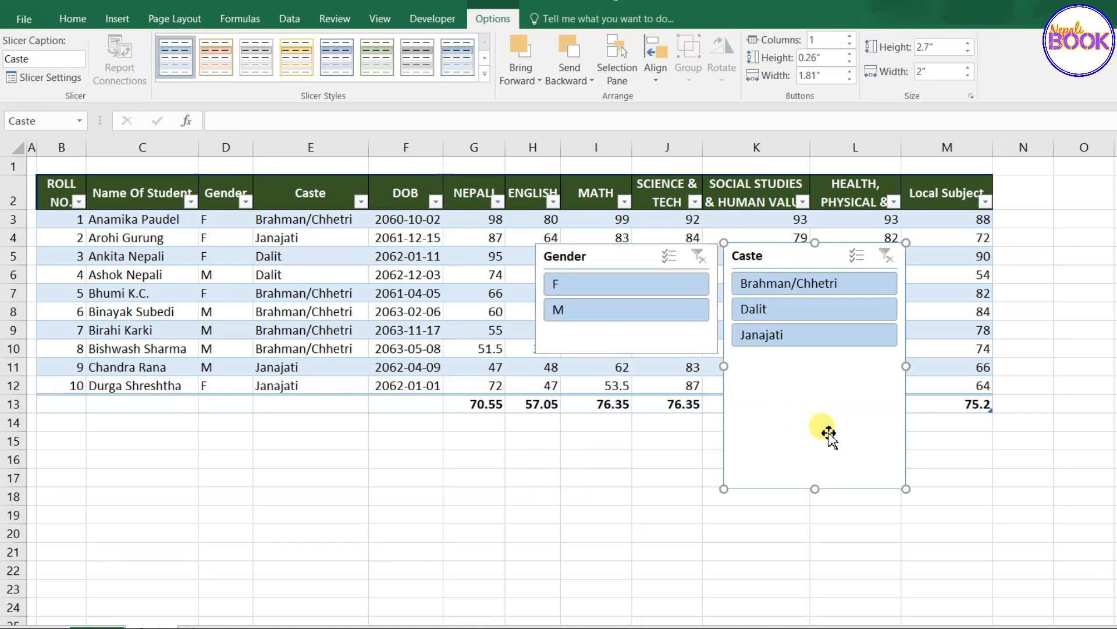
pyautogui.moveTo(815, 489); pyautogui.dragTo(812, 356)
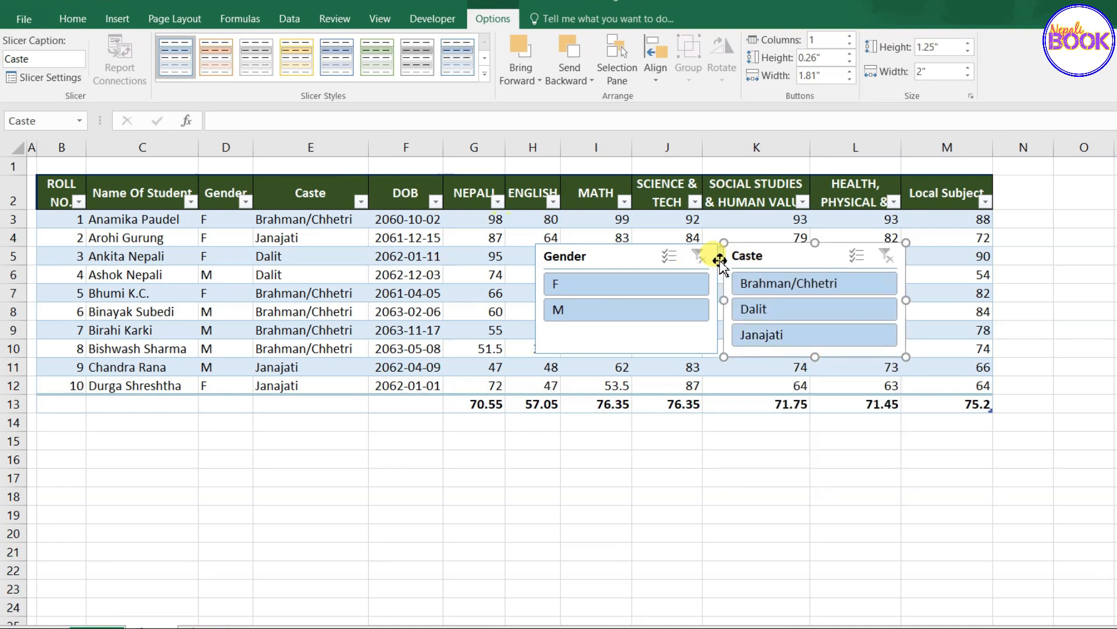
# - Move both slicers off the marks table into the empty columns from N onward, with Gender above Caste
pyautogui.moveTo(582, 256); pyautogui.dragTo(1060, 213)
pyautogui.moveTo(778, 252); pyautogui.dragTo(1066, 343)
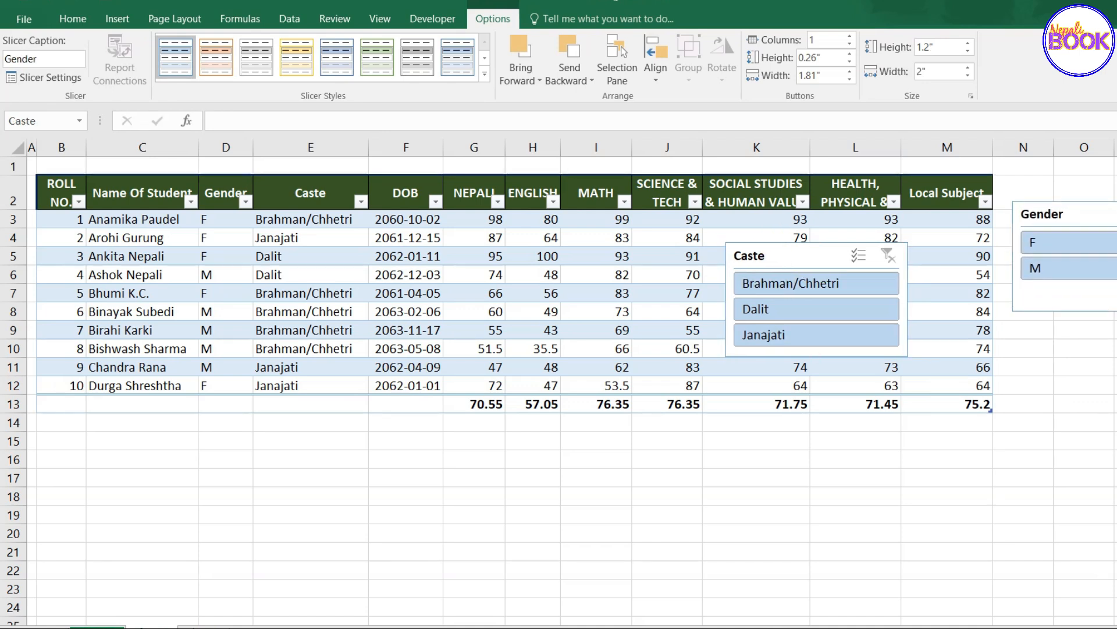
pyautogui.moveTo(960, 350); pyautogui.dragTo(959, 342)
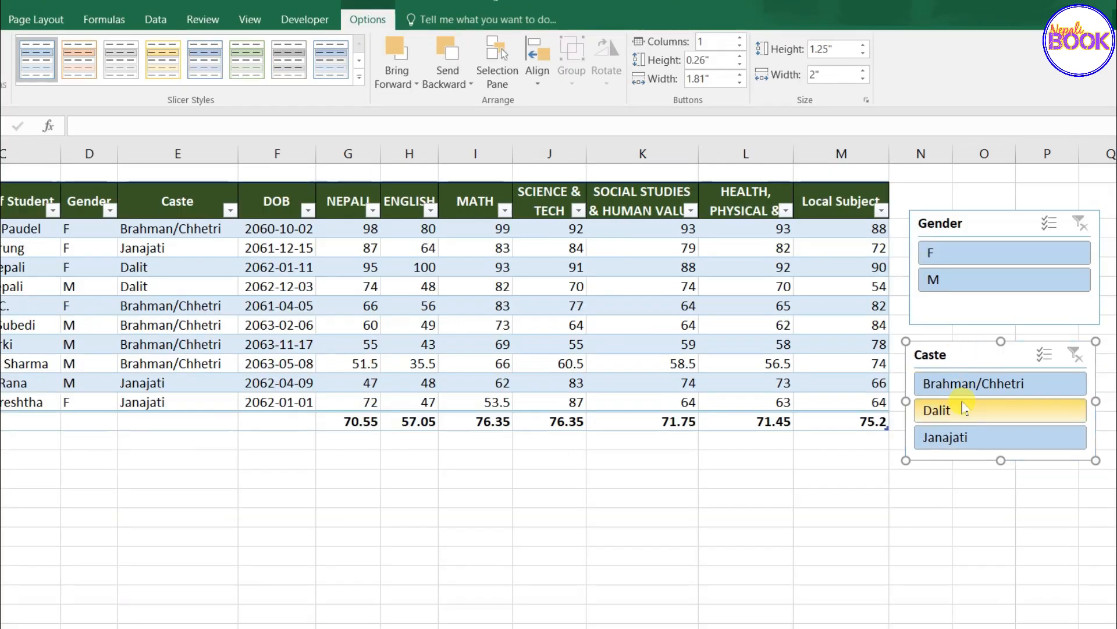
# - Test the slicers on the table's averages with caste Dalit and with gender F, clearing each filter after checking
pyautogui.click(973, 410)
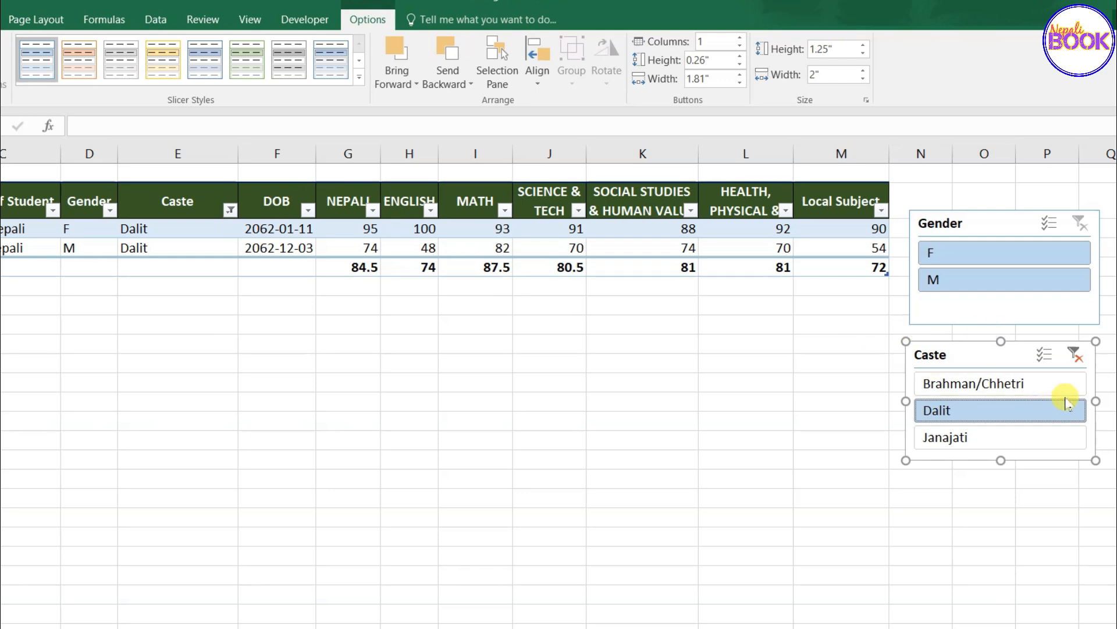
pyautogui.click(1076, 355)
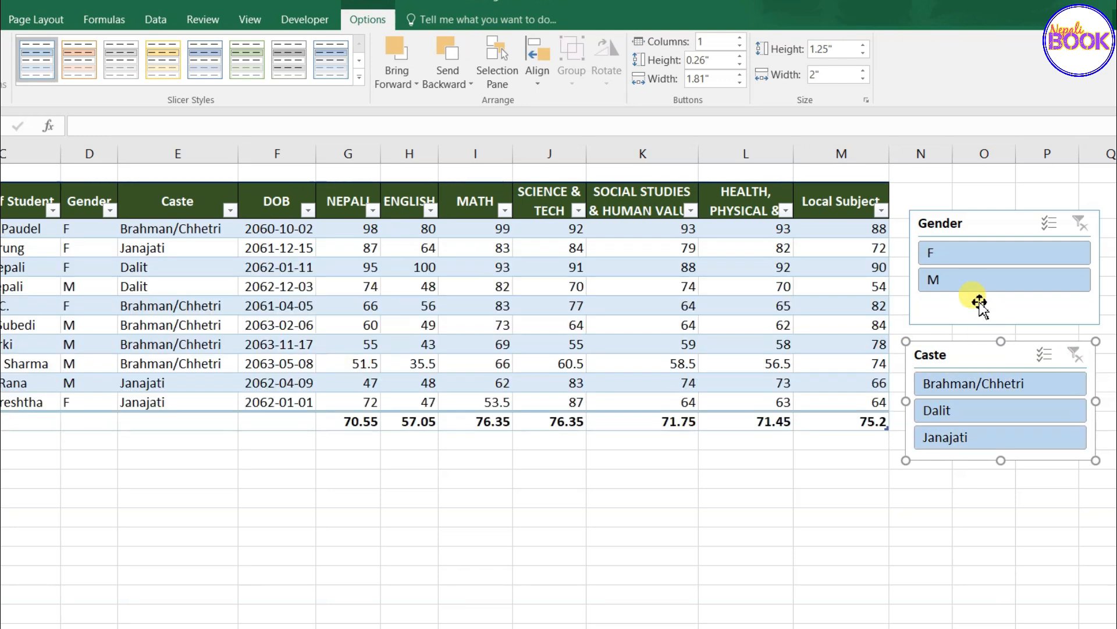
pyautogui.click(967, 254)
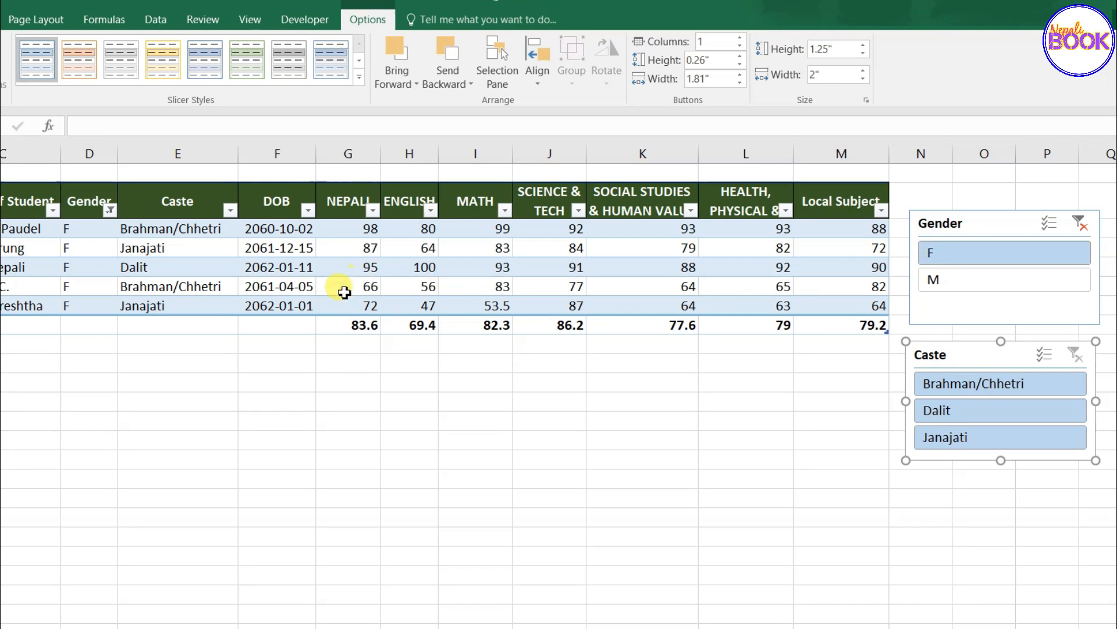
pyautogui.click(326, 330)
pyautogui.moveTo(325, 330); pyautogui.dragTo(873, 320)
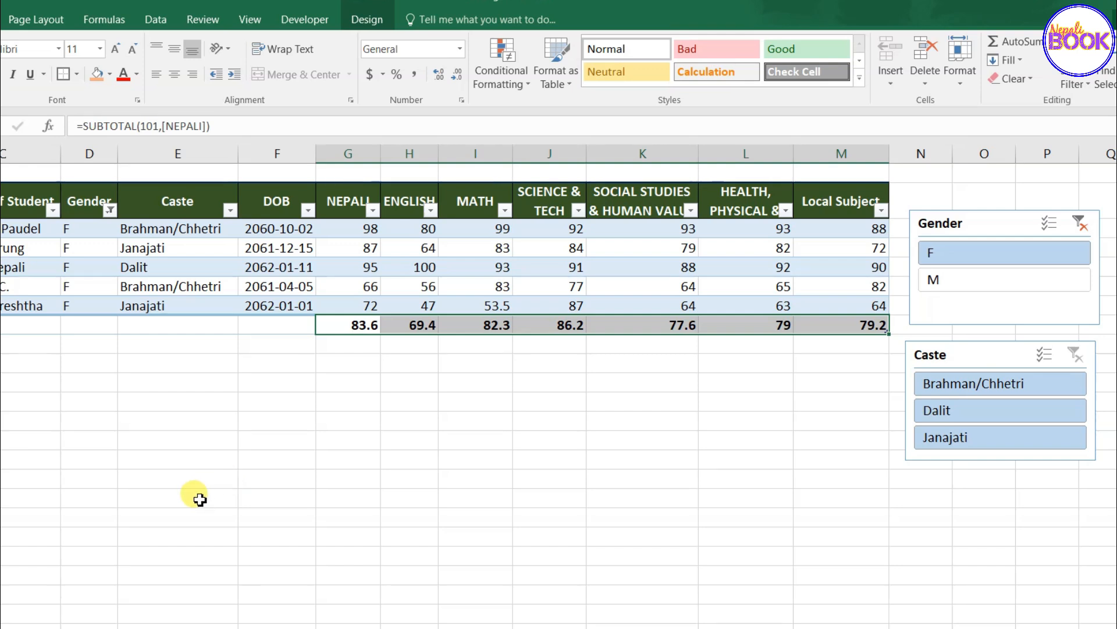
pyautogui.click(352, 419)
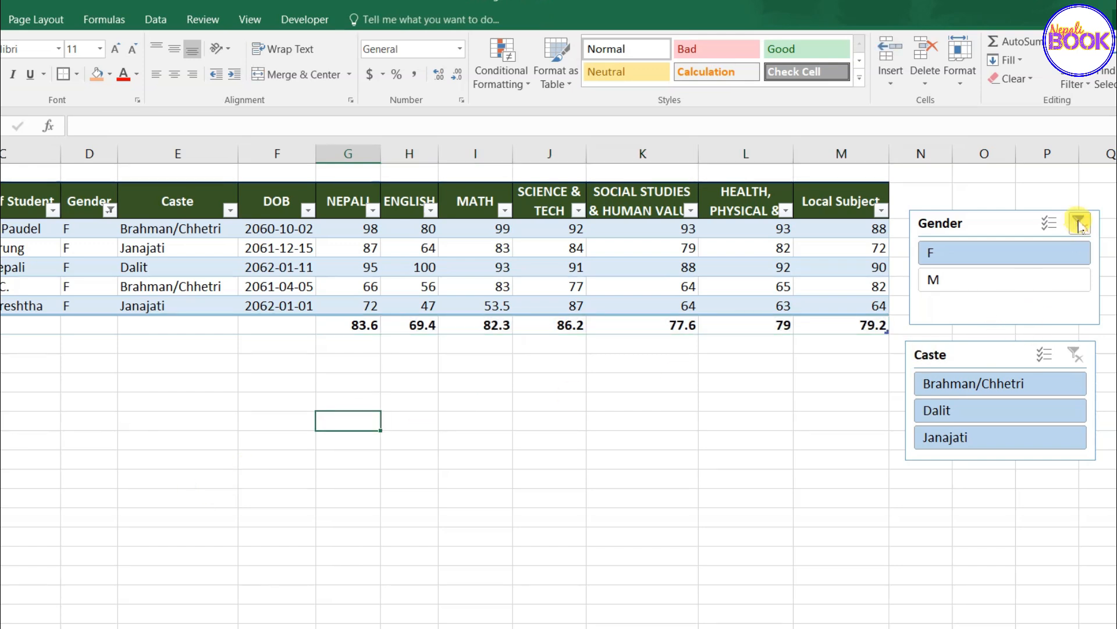
pyautogui.click(1079, 224)
# - Copy the Gender and Caste slicers together and paste them at M3 on the chart sheet
pyautogui.click(978, 222)
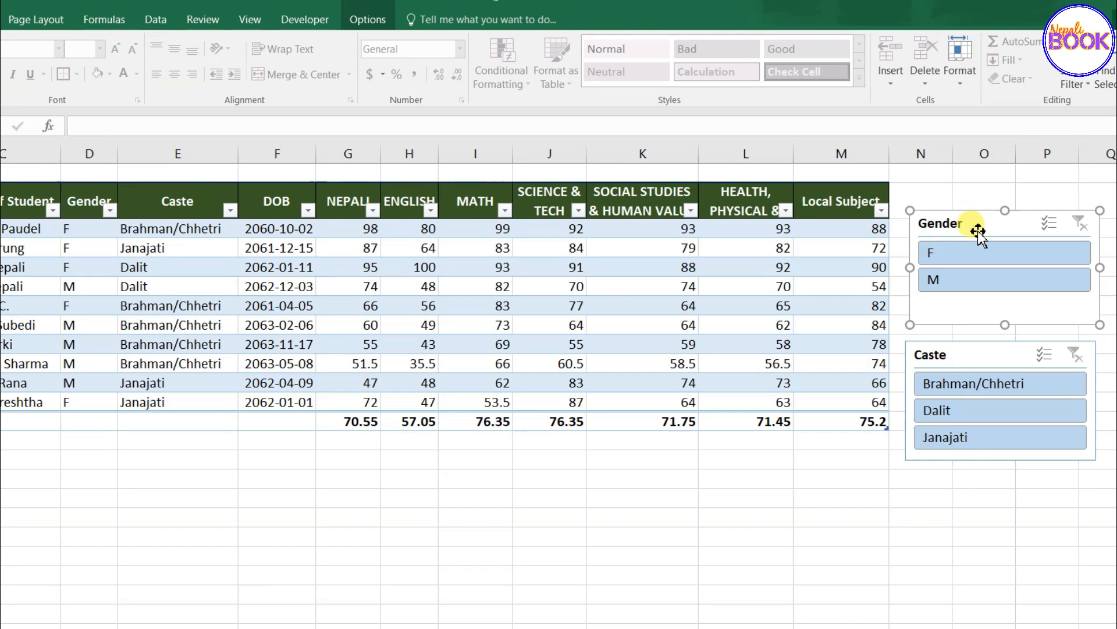
pyautogui.keyDown('ctrl'); pyautogui.click(966, 349); pyautogui.keyUp('ctrl')
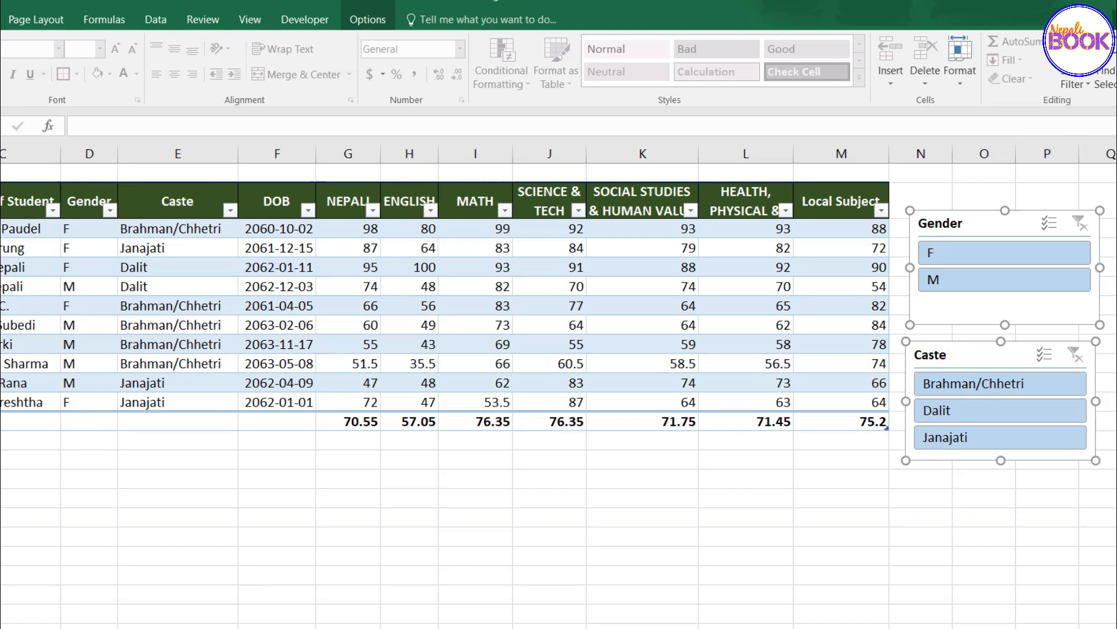
pyautogui.rightClick(970, 352)
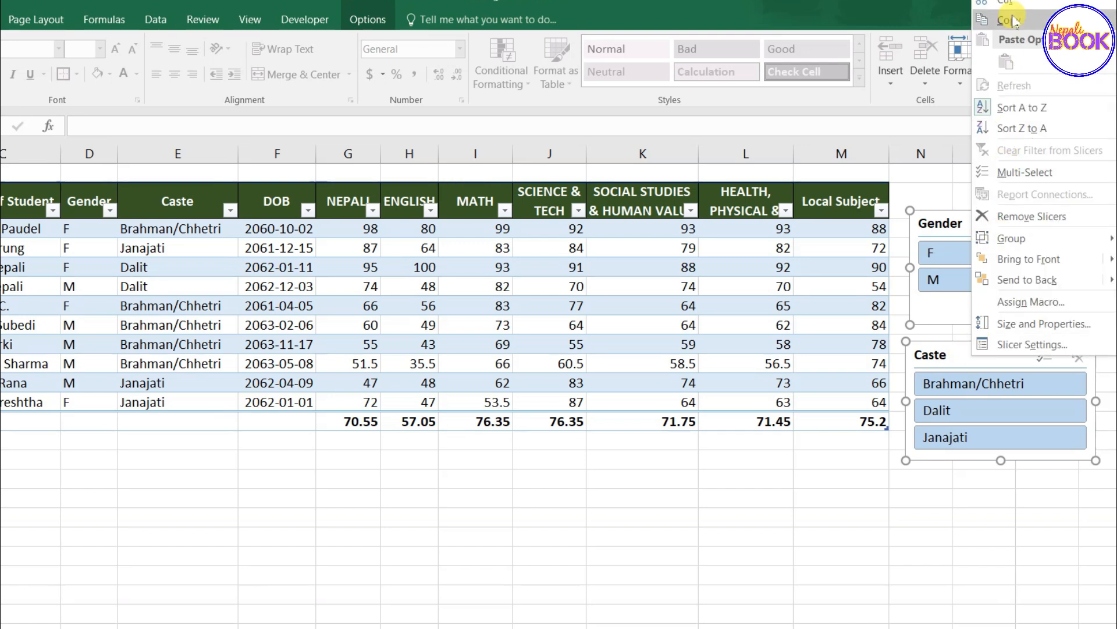
pyautogui.click(1011, 20)
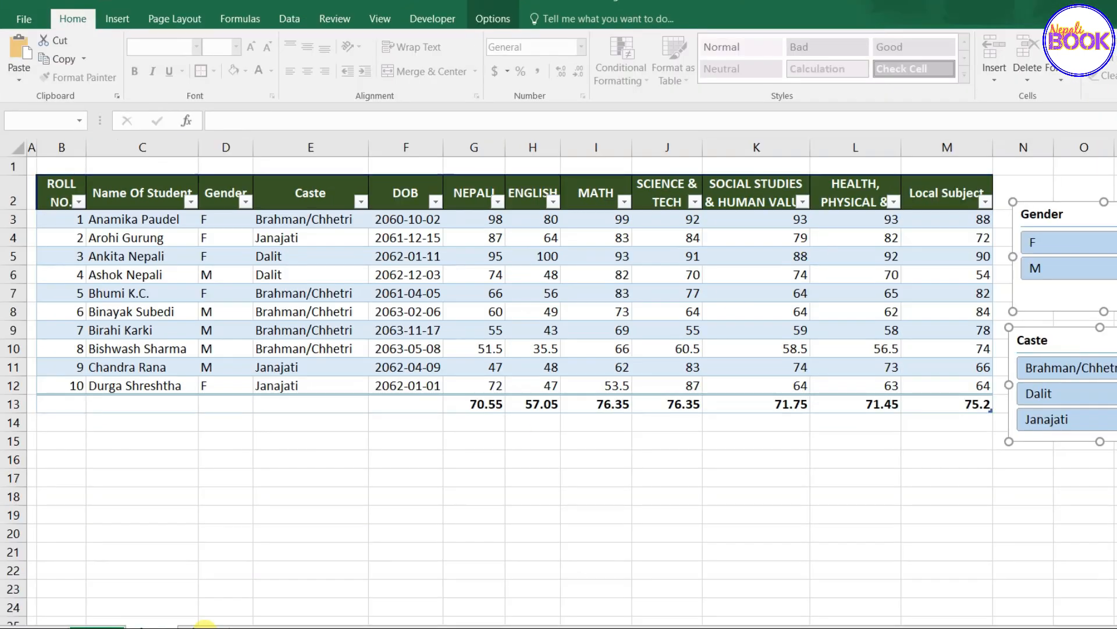
pyautogui.click(205, 624)
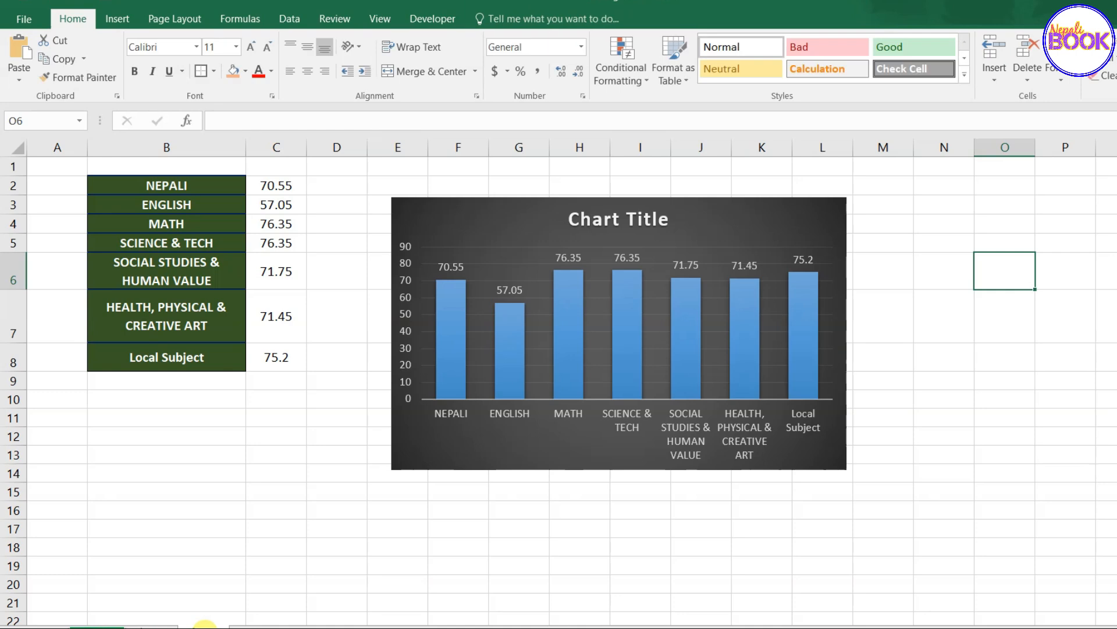
pyautogui.click(899, 202)
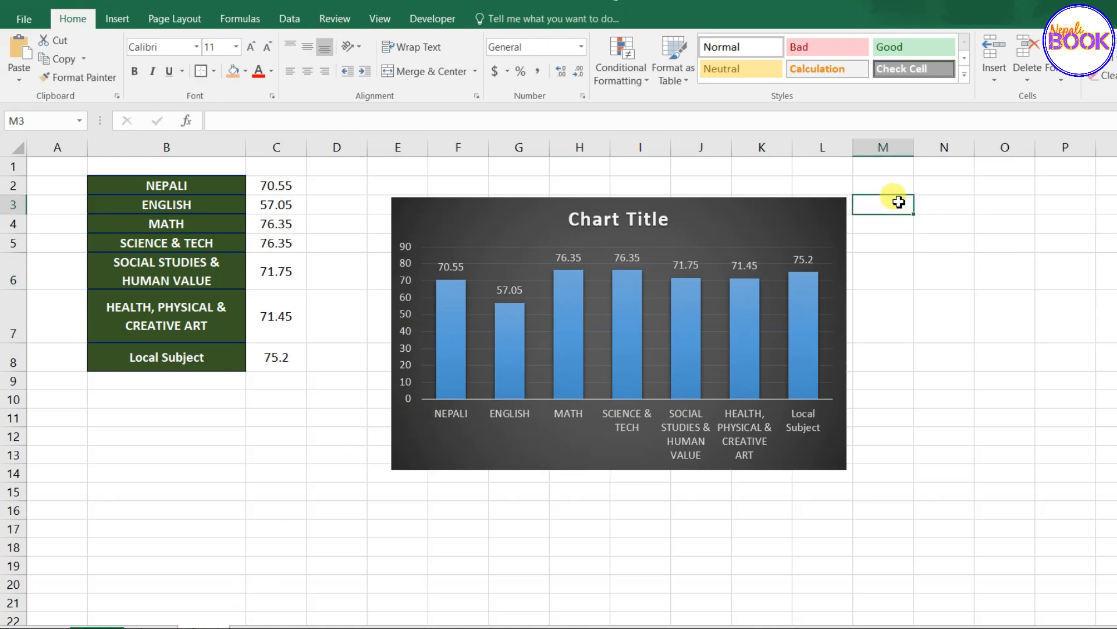
pyautogui.hotkey('ctrl', 'v')
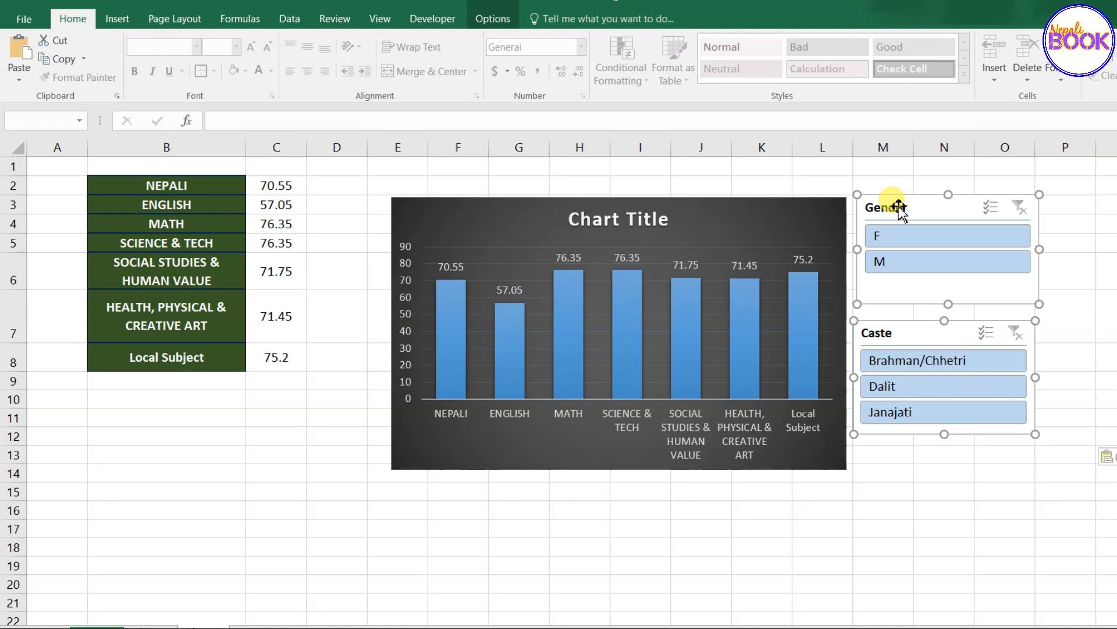
# - Make the chart narrower and taller, and arrange the Gender and Caste slicers side by side directly above it
pyautogui.click(726, 207)
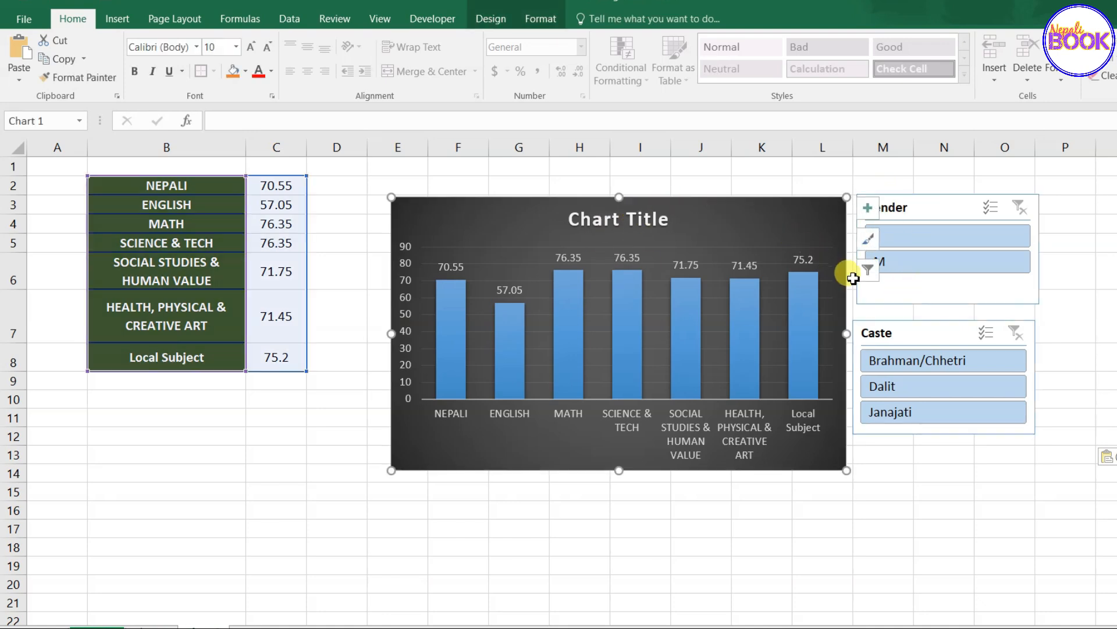
pyautogui.moveTo(847, 335); pyautogui.dragTo(784, 334)
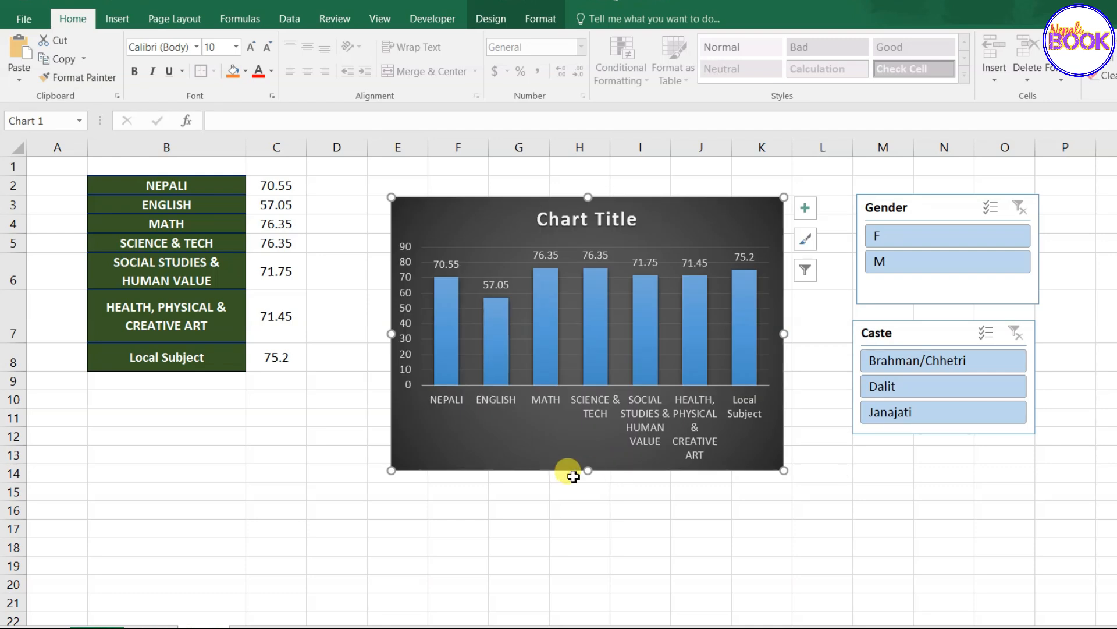
pyautogui.moveTo(589, 470); pyautogui.dragTo(609, 555)
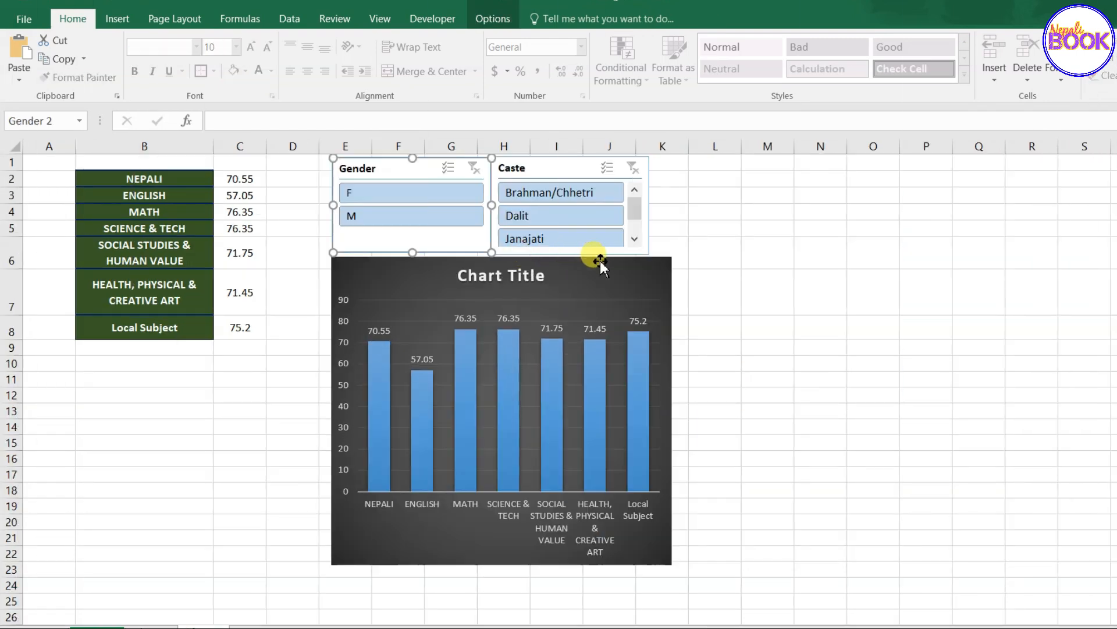
pyautogui.click(760, 251)
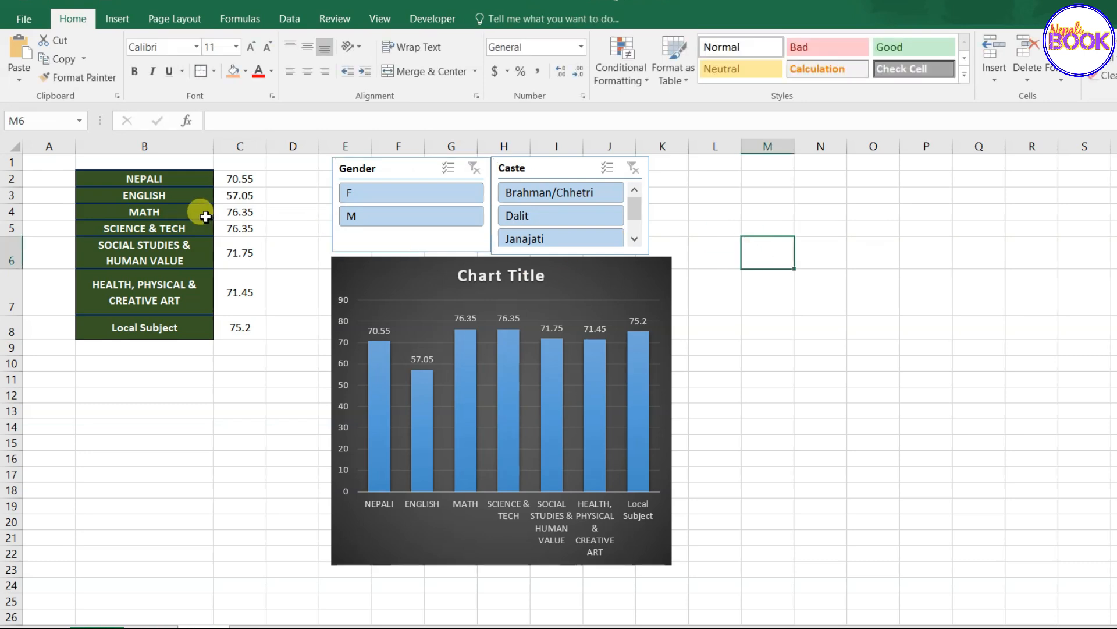
pyautogui.click(471, 277)
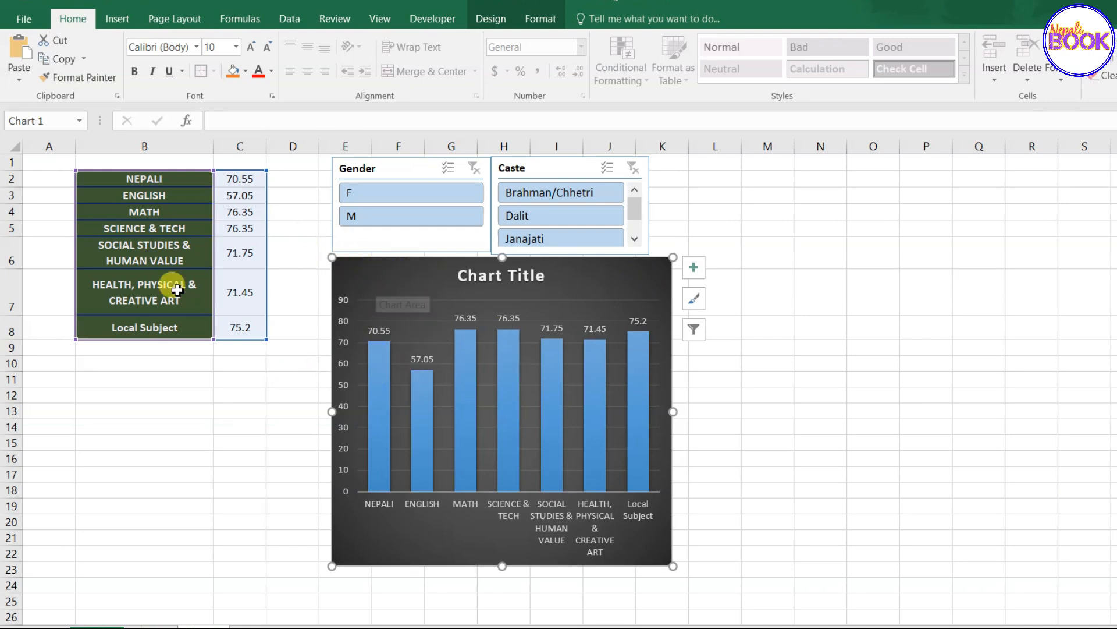
pyautogui.click(384, 168)
pyautogui.click(553, 174)
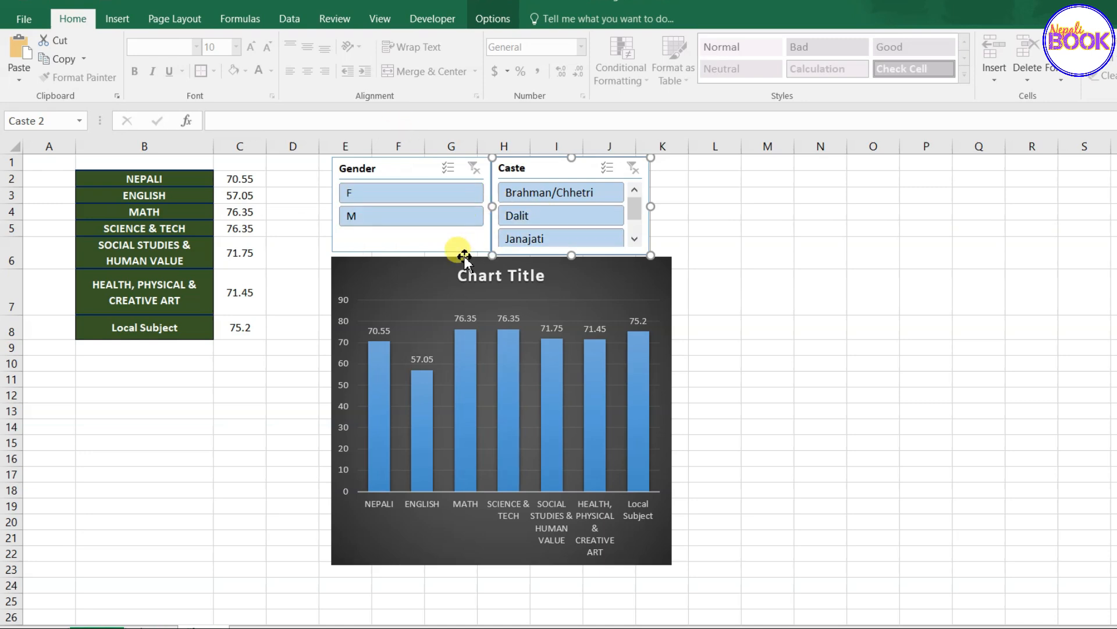
# - Filter by gender M and compare the averages in C2:C8 and the chart with Sheet2's total row
pyautogui.click(396, 221)
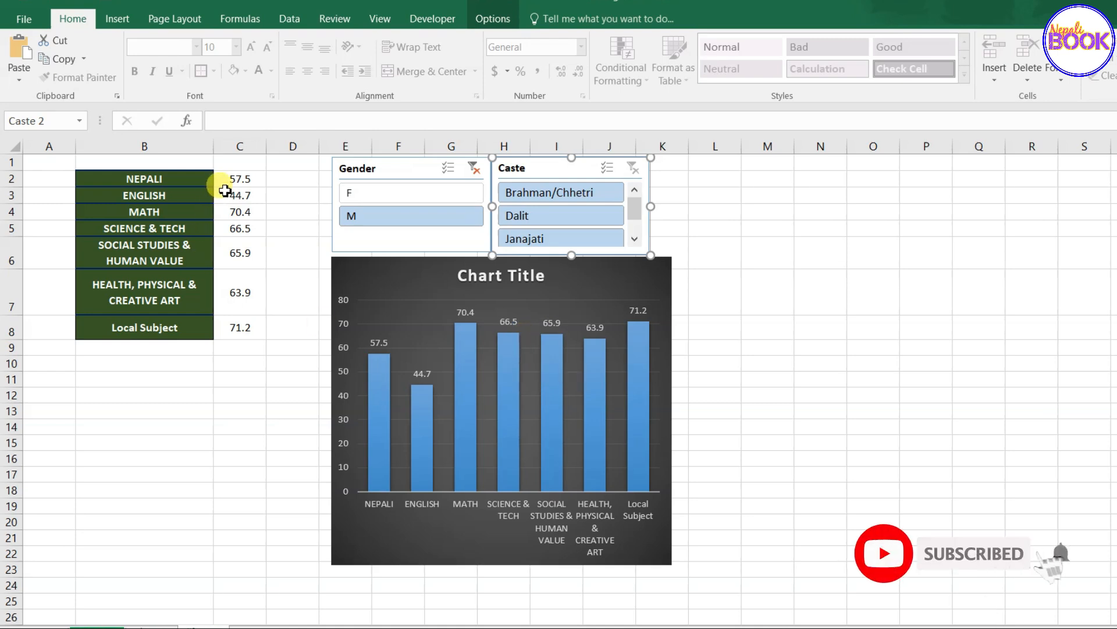
pyautogui.moveTo(234, 176); pyautogui.dragTo(240, 324)
pyautogui.click(232, 281)
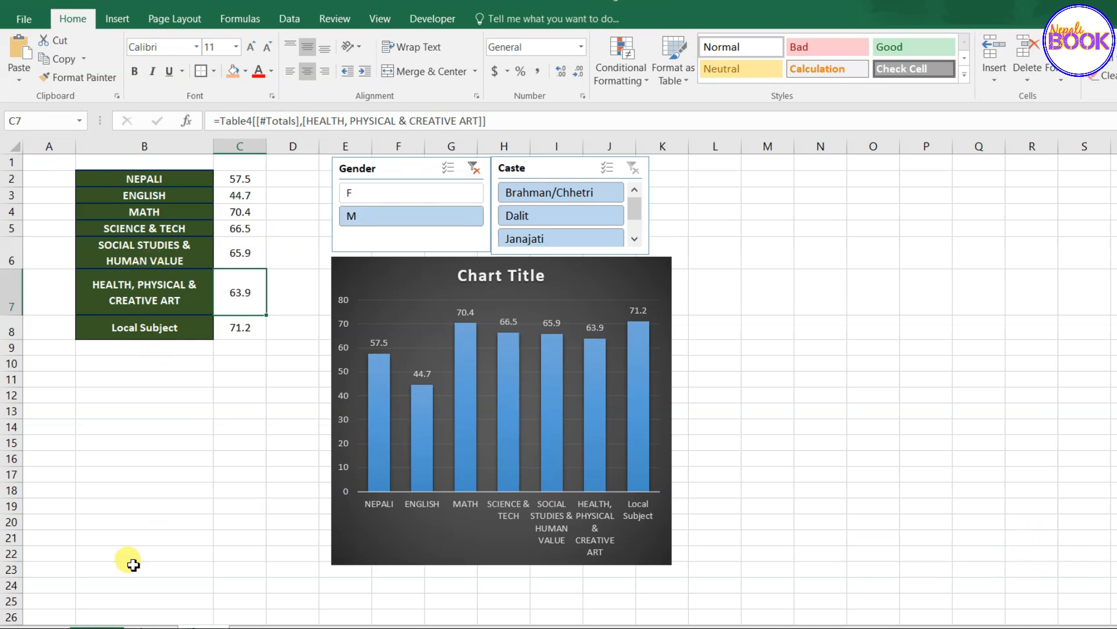
pyautogui.click(156, 624)
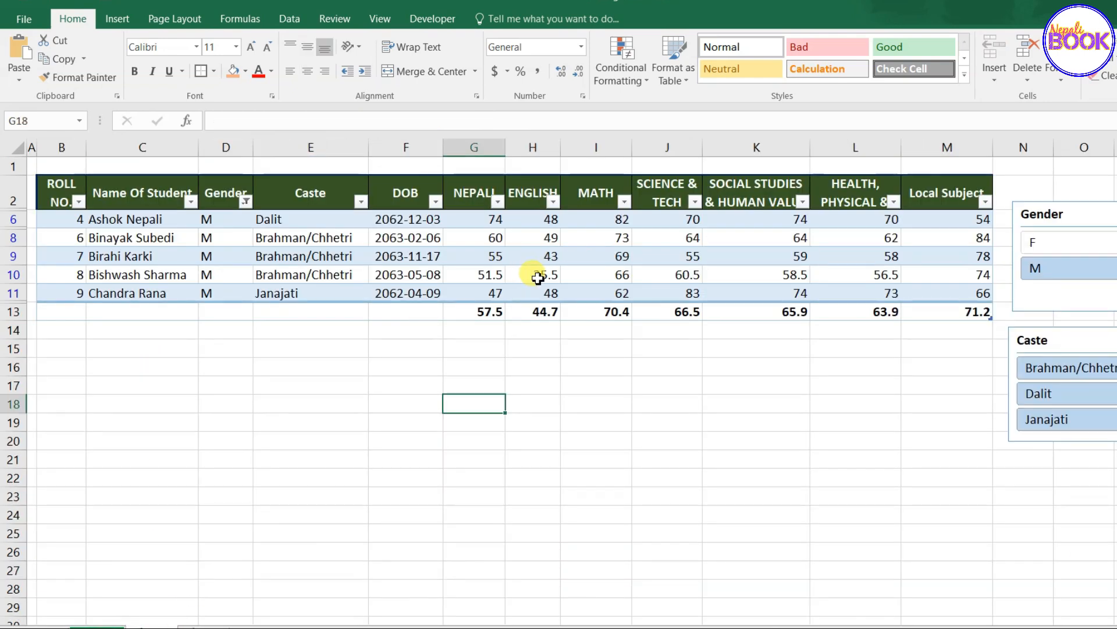
pyautogui.click(215, 624)
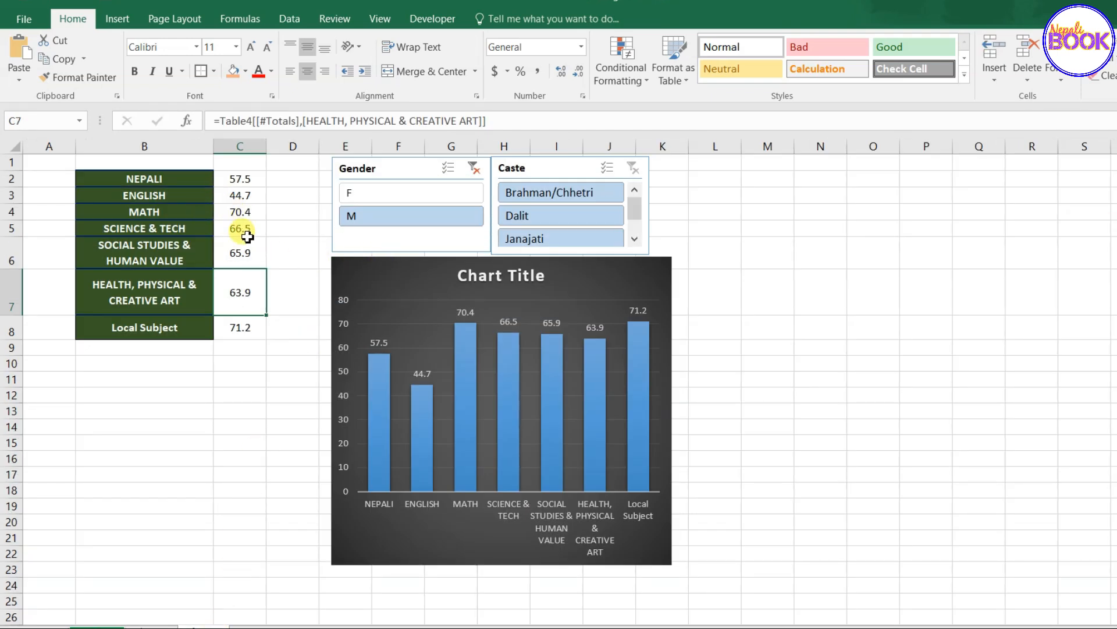
pyautogui.click(423, 368)
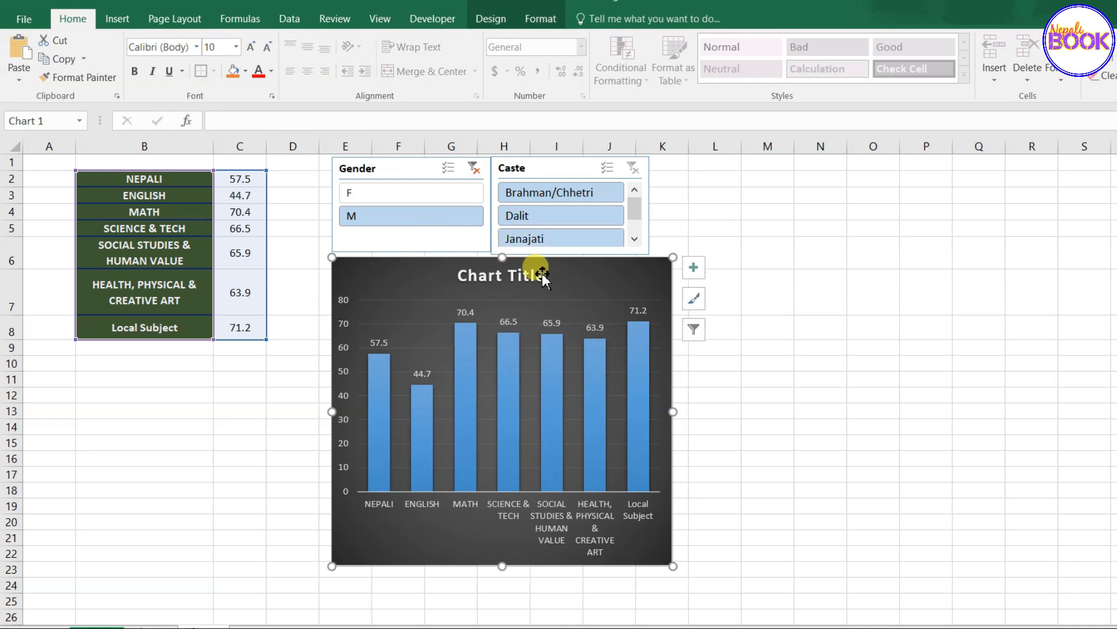
# - Try the Dalit caste filter on the chart, and clear both the Caste and Gender slicer filters
pyautogui.click(548, 220)
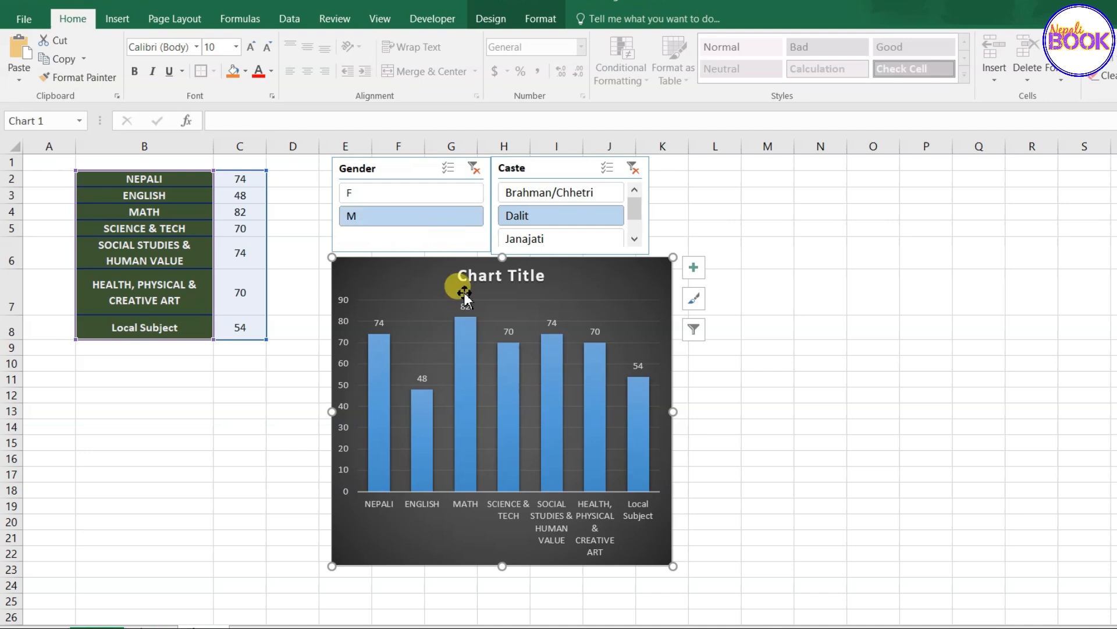
pyautogui.click(635, 170)
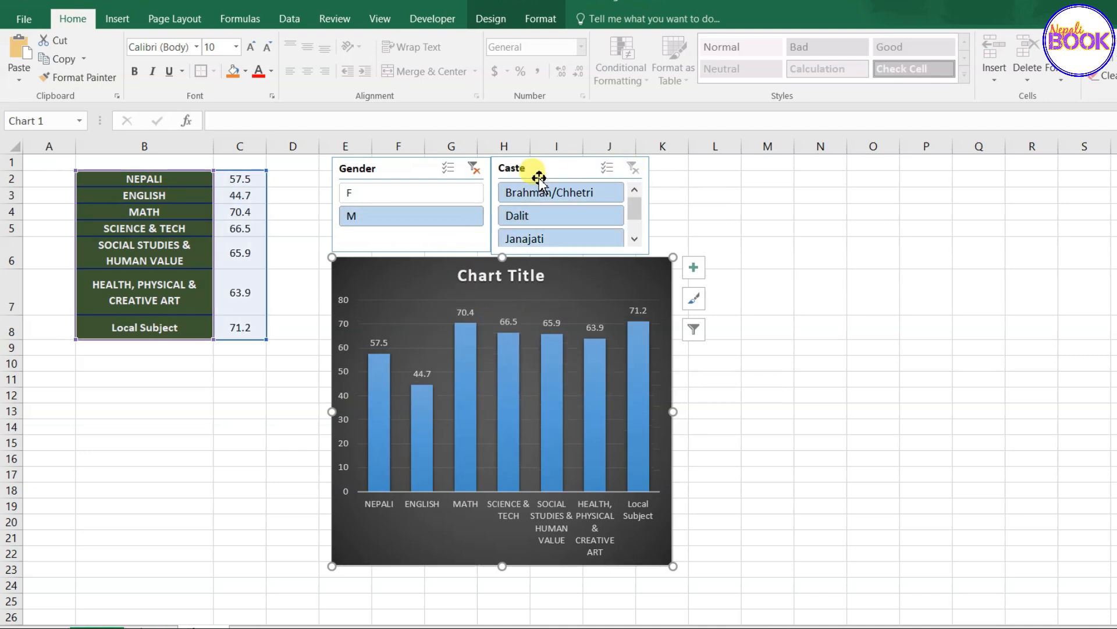
pyautogui.click(475, 170)
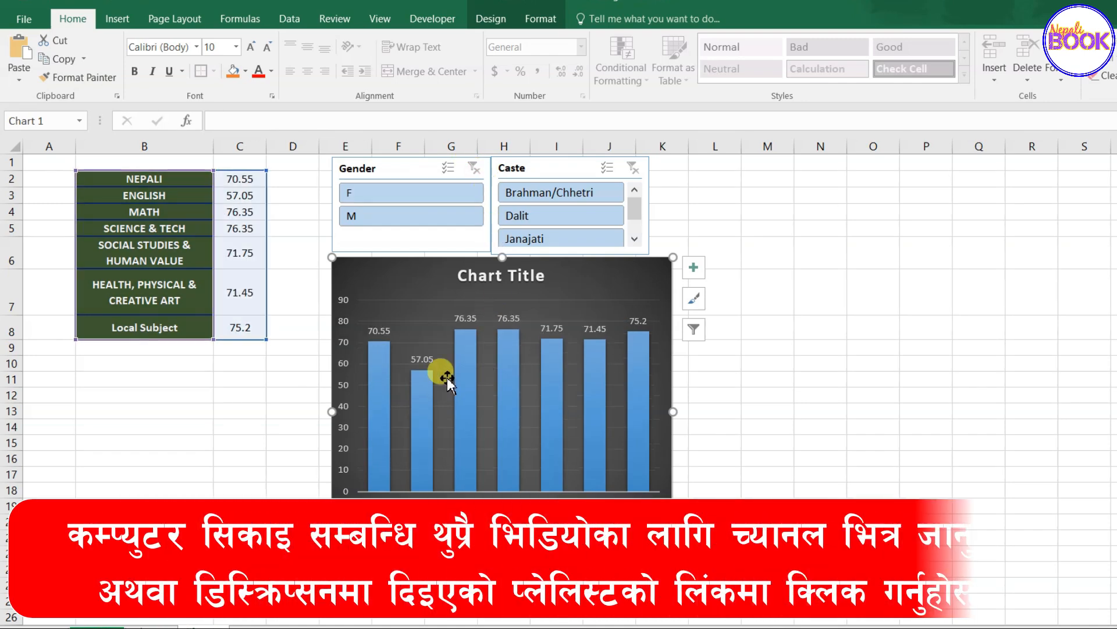